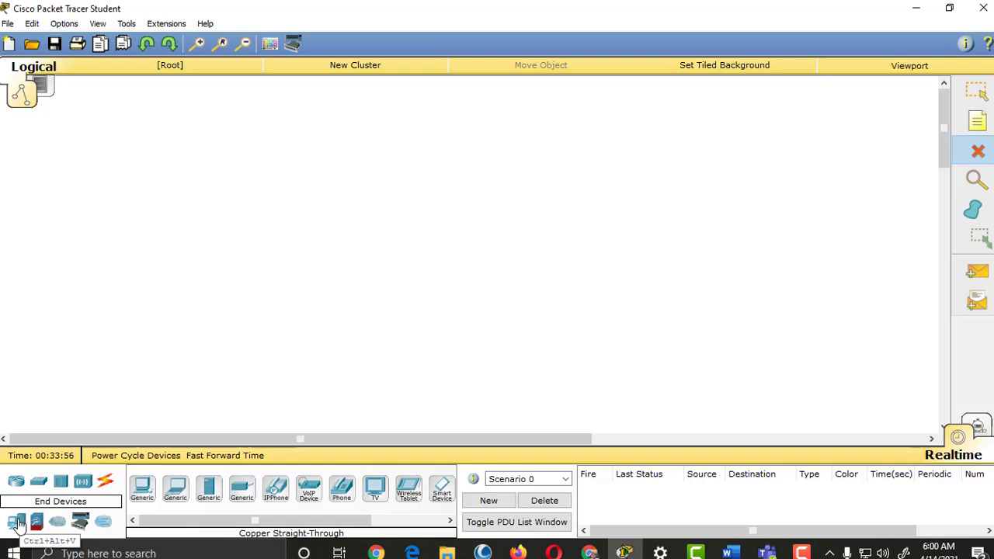
Step: Place two Generic PCs, a 2950-24 switch between them, and a Generic Server to the right
drag(17, 524, 213, 204)
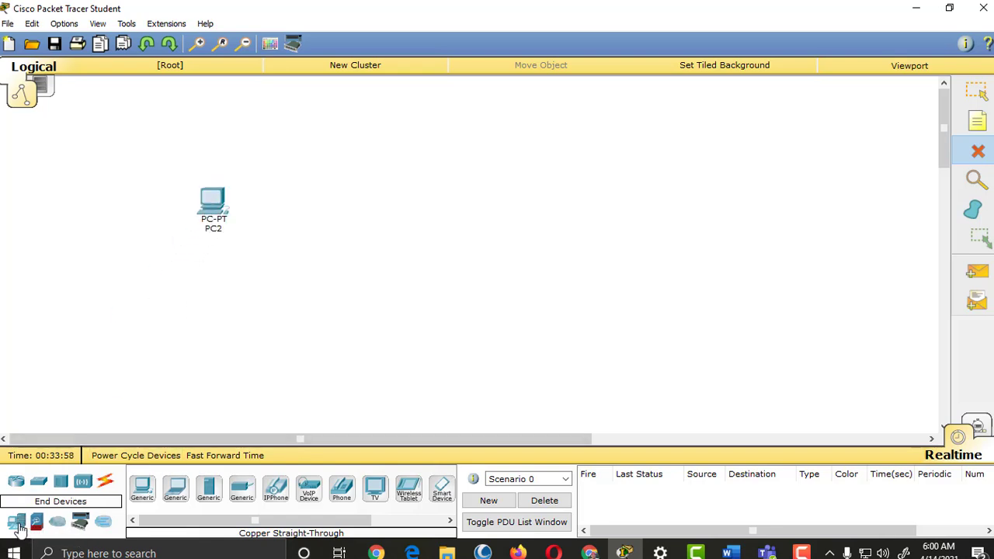
drag(19, 528, 217, 321)
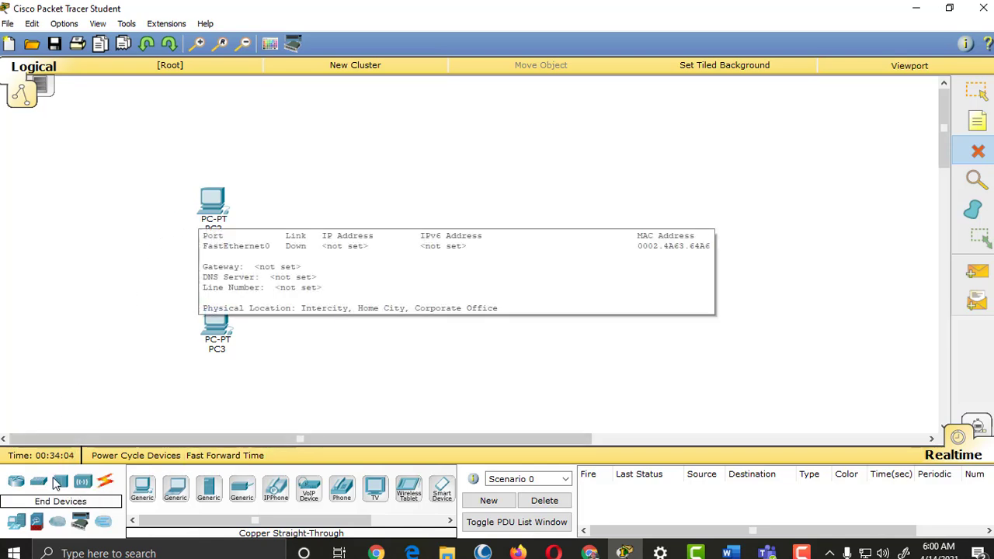
drag(39, 482, 315, 263)
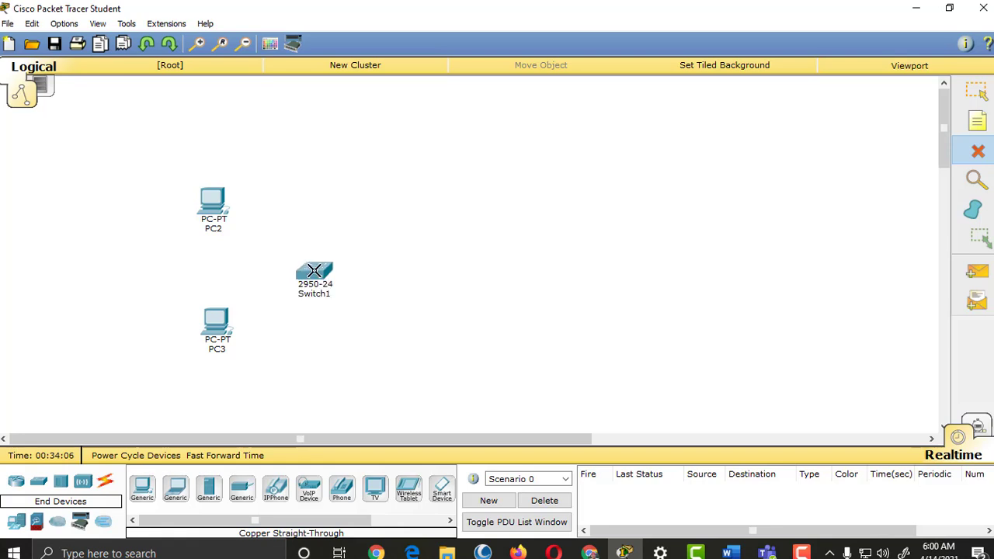
drag(233, 488, 445, 274)
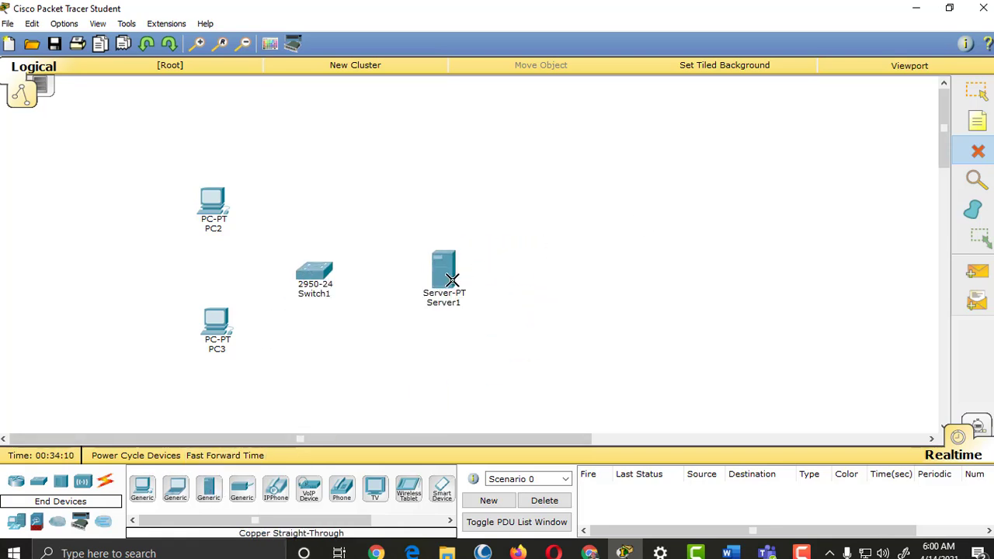
Step: Open Server1's Services list and view the HTTP, then DHCP, service settings
click(977, 91)
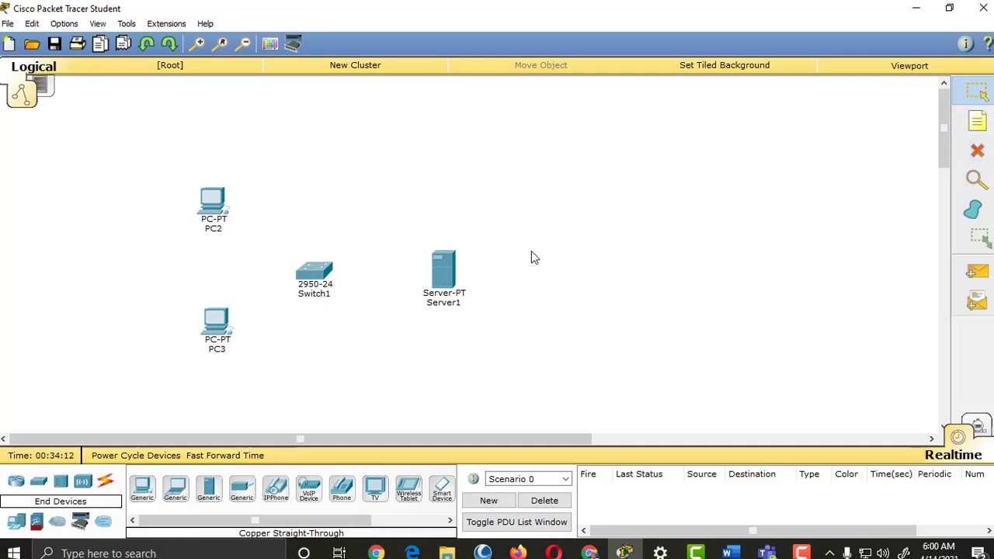
click(448, 278)
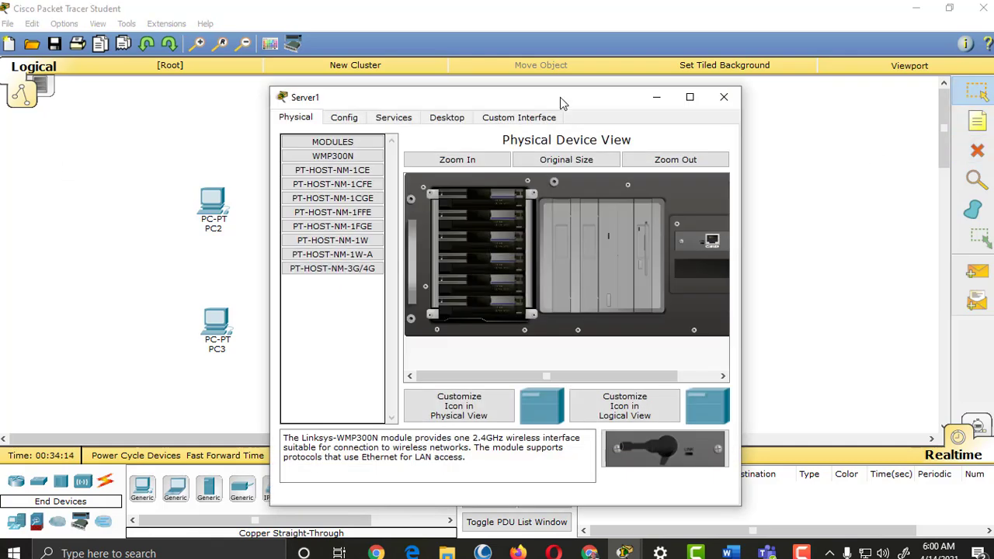
drag(560, 98, 373, 99)
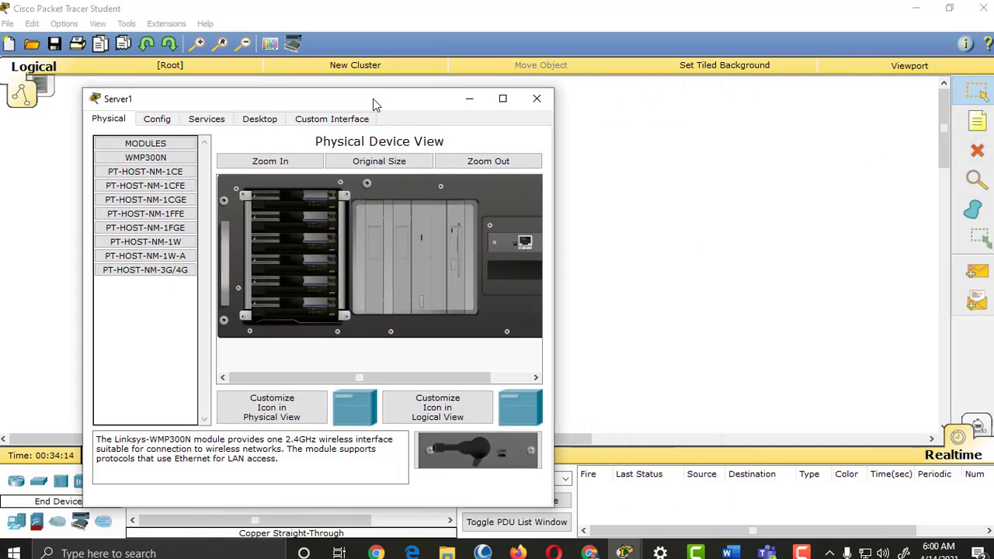
click(208, 122)
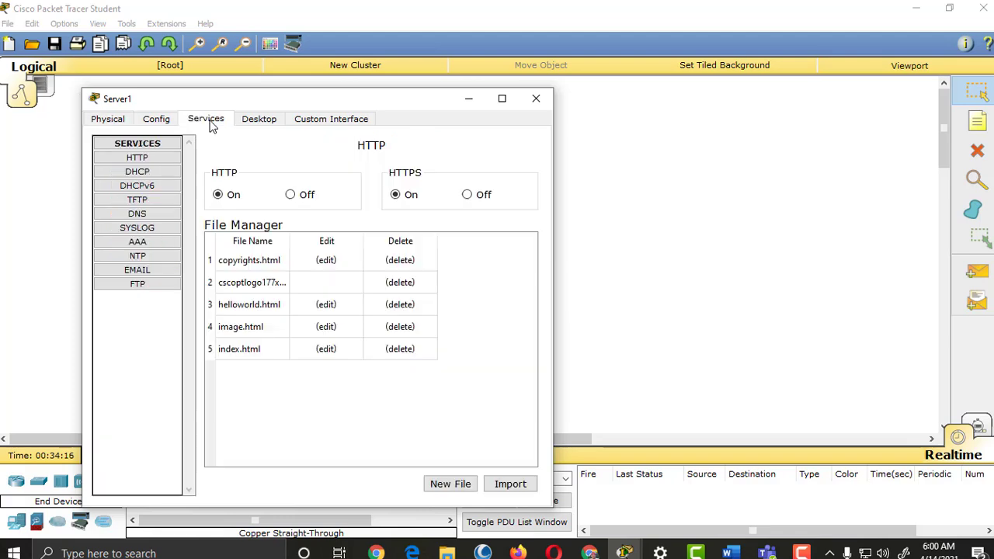
click(160, 158)
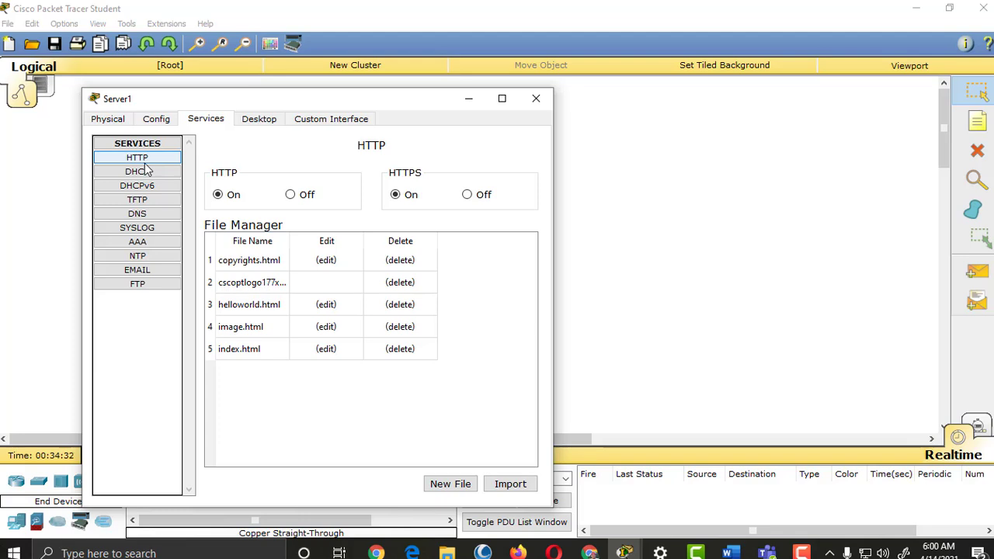
click(146, 174)
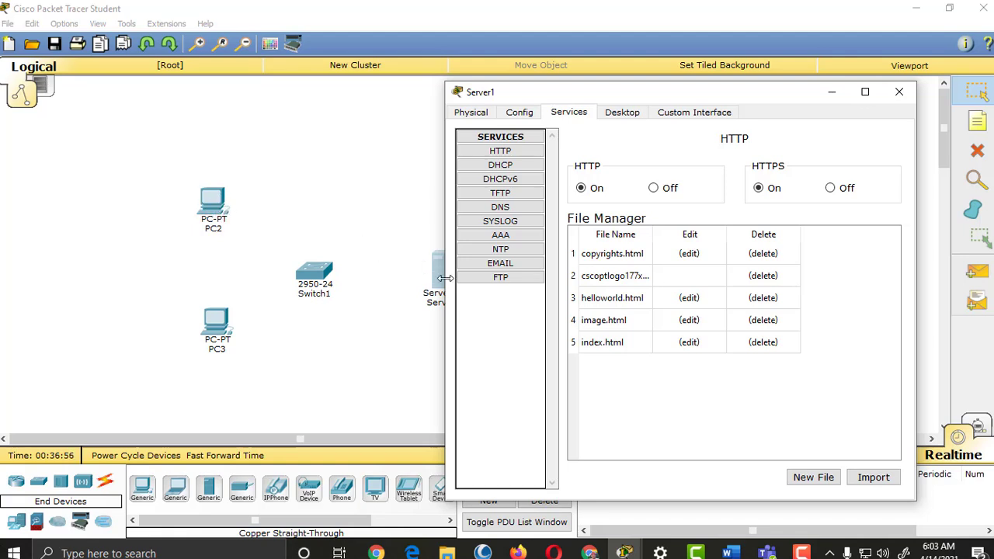
Step: Move Server1's configuration window aside, then close it
drag(599, 99, 720, 85)
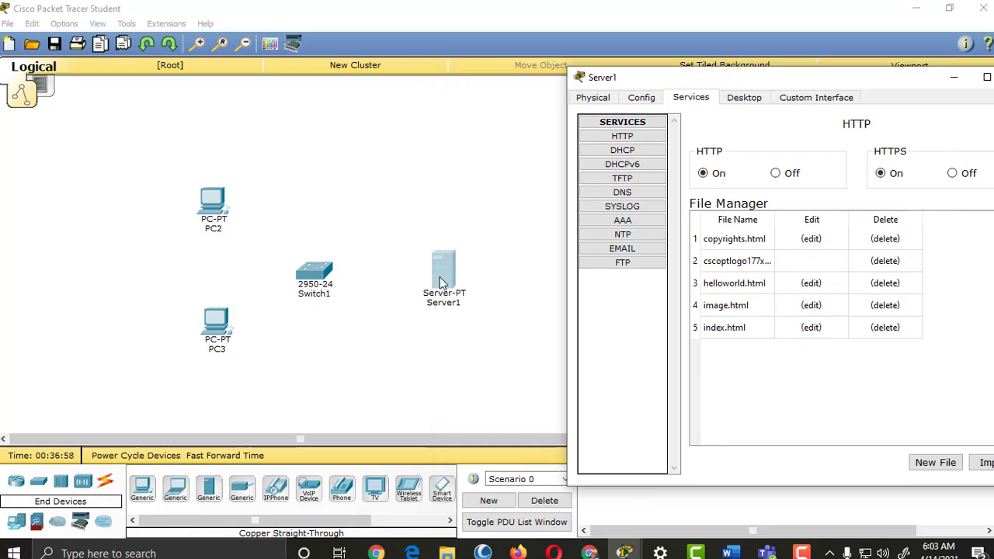
drag(758, 76, 408, 86)
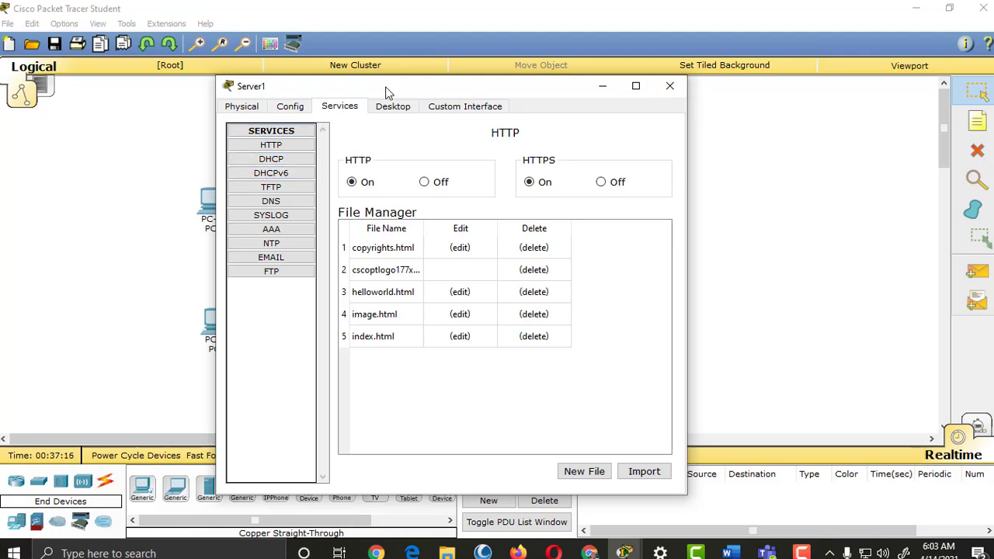
drag(388, 91, 269, 93)
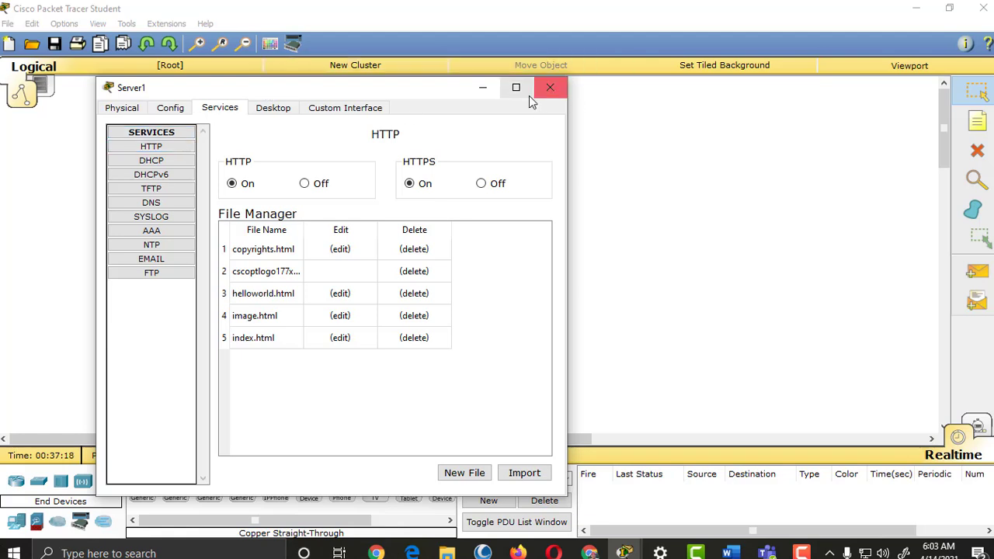
click(550, 89)
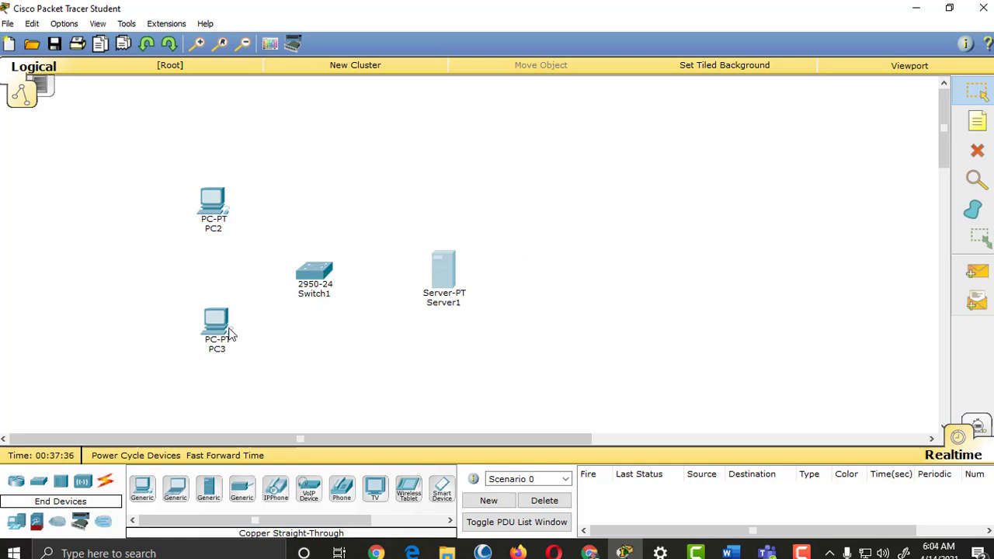
Step: Relabel the two PCs as 192.168.10.1 and 192.168.10.2
drag(225, 332, 223, 325)
click(219, 233)
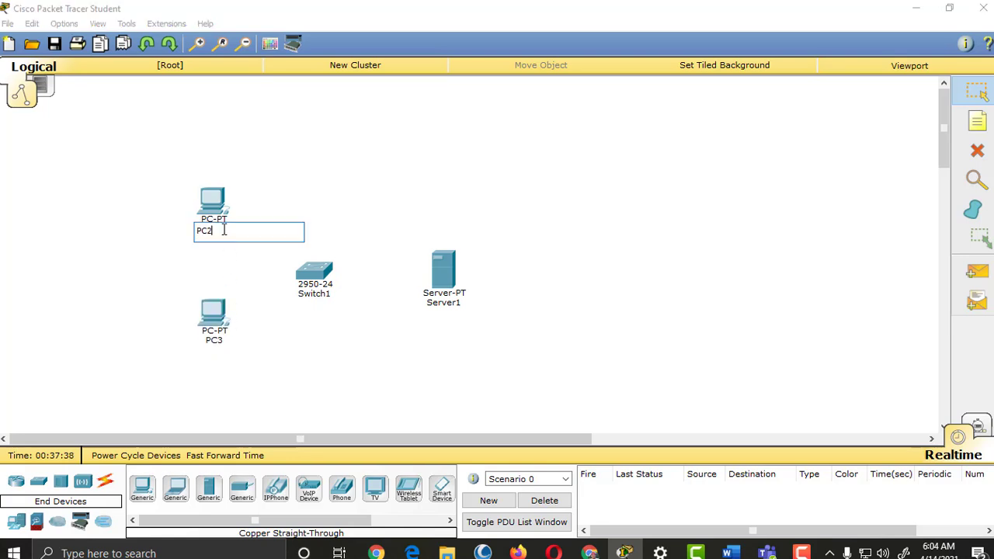
drag(233, 232, 178, 234)
text(192.168.10.1)
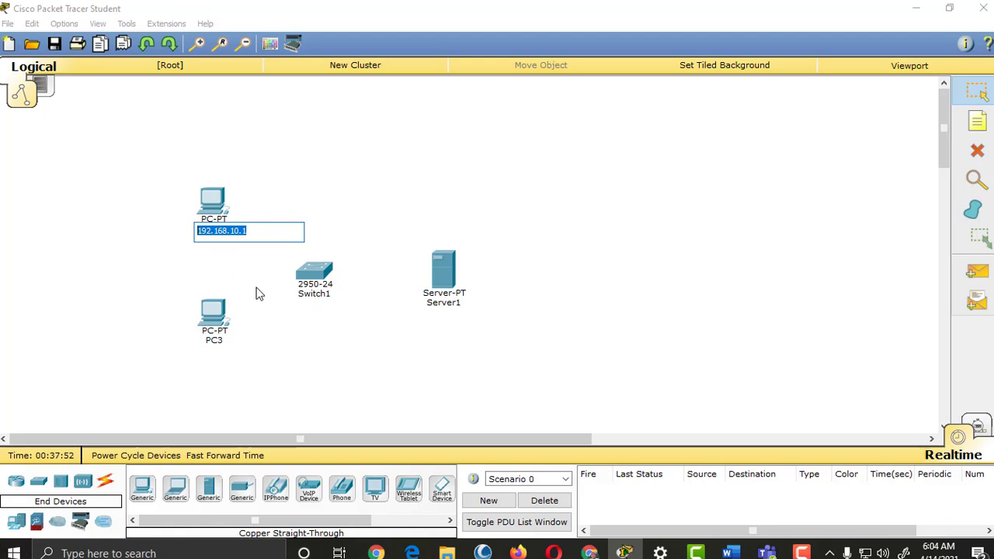
click(219, 340)
key(ctrl+a)
key(BackSpace)
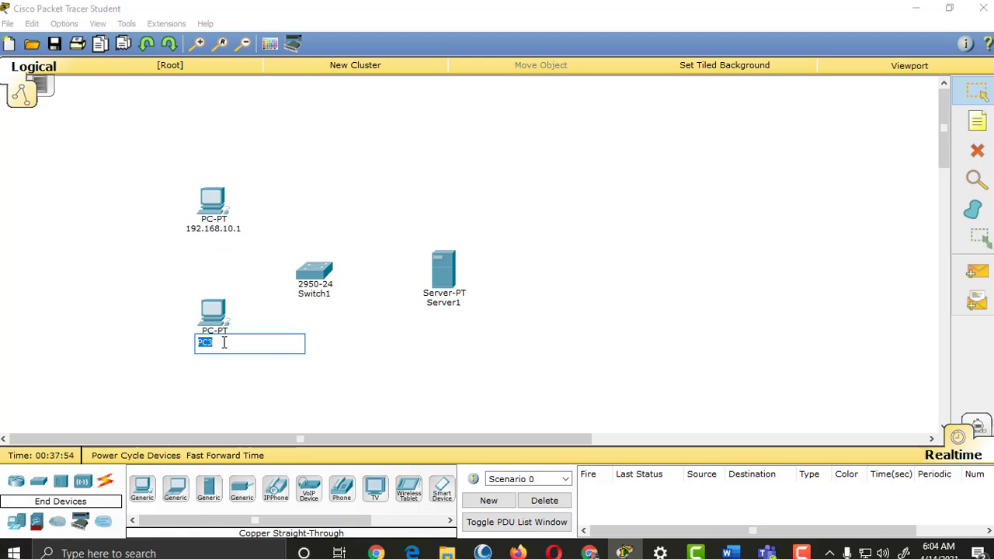
text(192.168.10.1)
Step: Move the server up-right and relabel it 192.168.10.100
drag(449, 264, 474, 247)
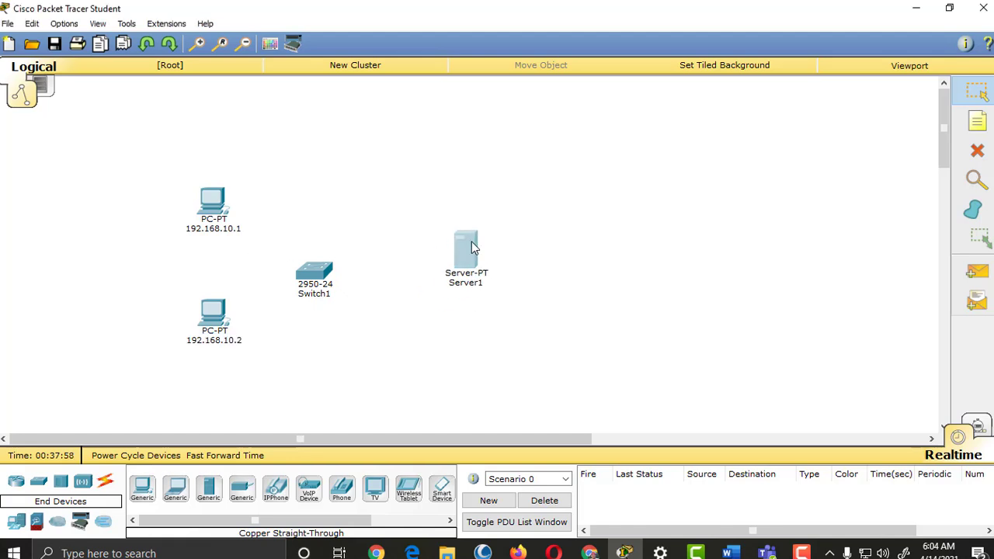
click(479, 281)
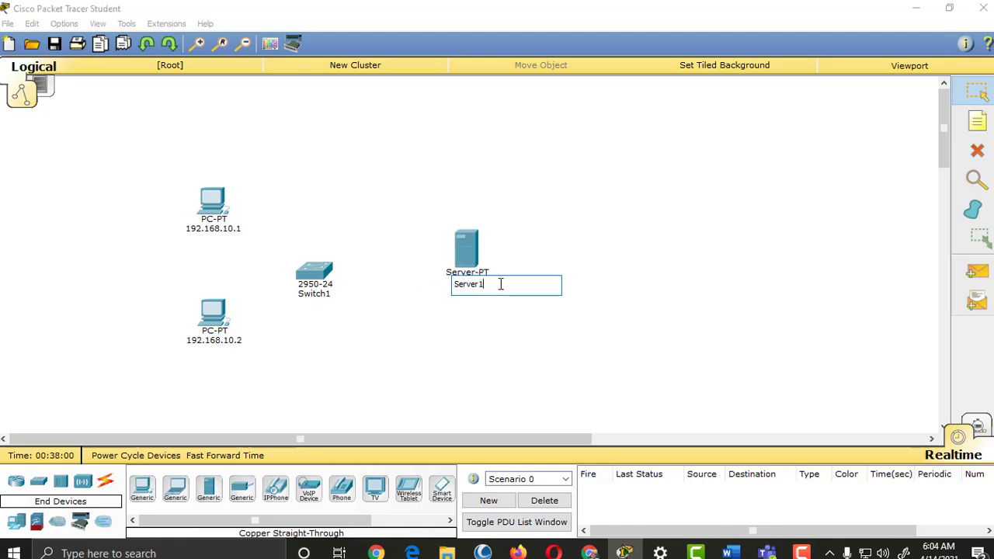
drag(501, 285, 443, 284)
text(192.168.10.100)
Step: Set the top PC's IP to 192.168.10.1 with mask 255.255.255.0 and close its window
click(214, 205)
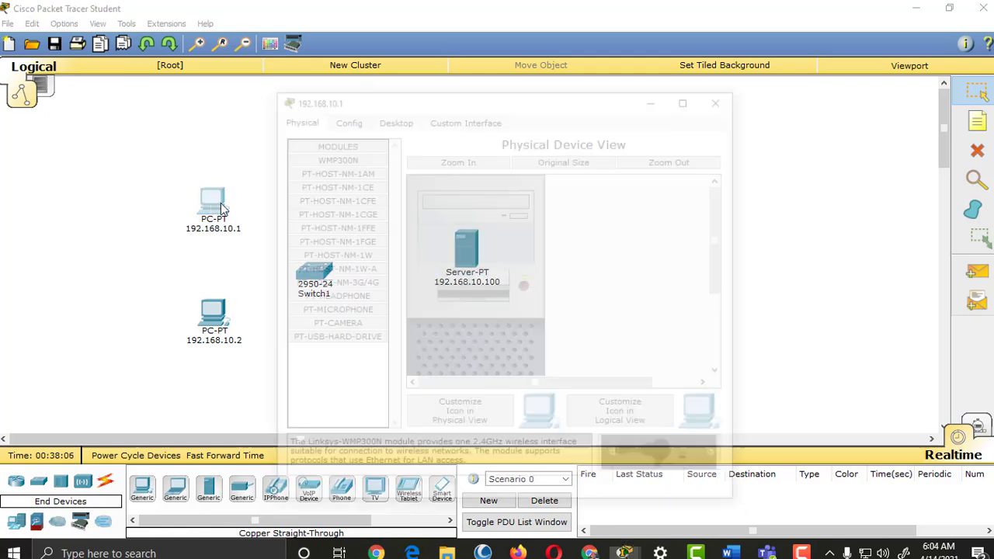
drag(538, 97, 732, 73)
click(586, 94)
click(542, 204)
click(621, 180)
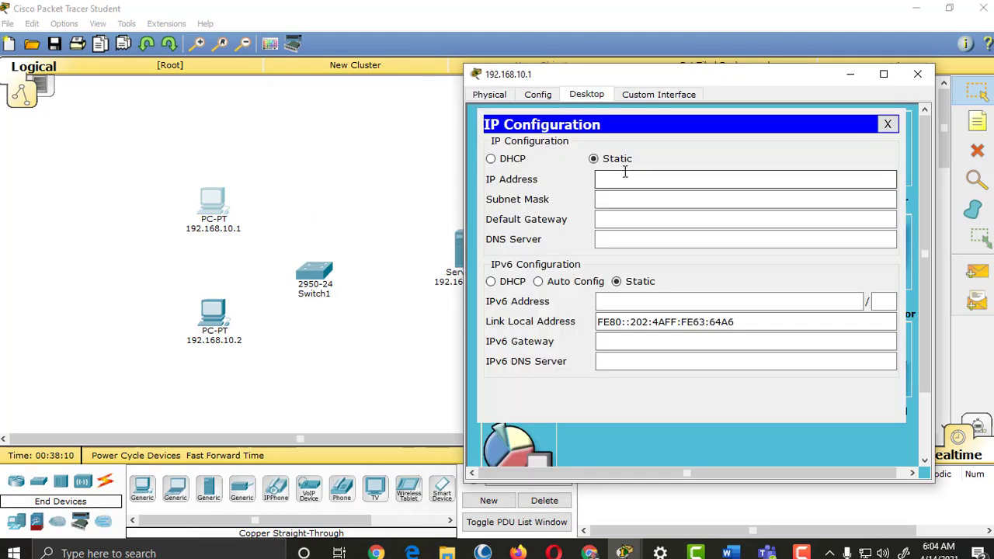
text(192.168.10.1)
click(627, 202)
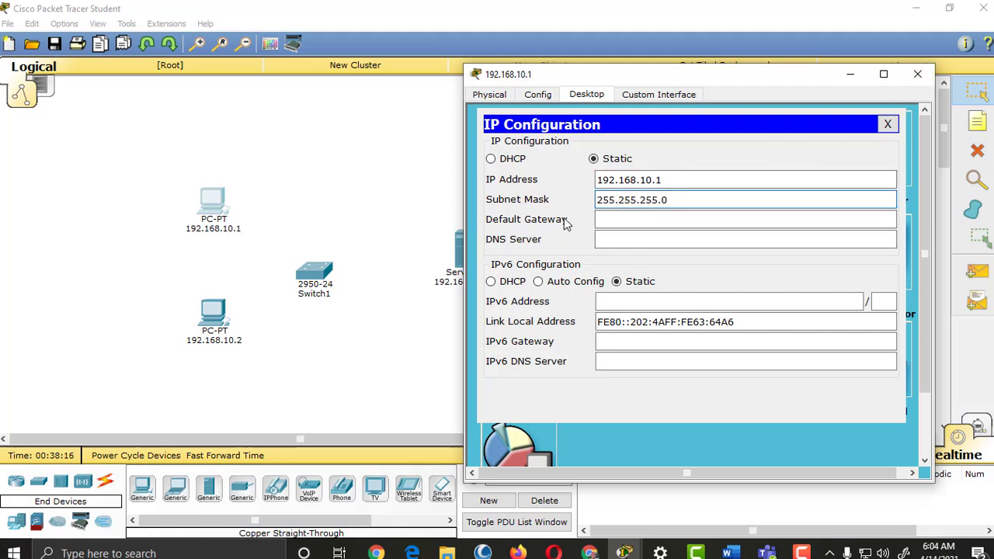
click(917, 75)
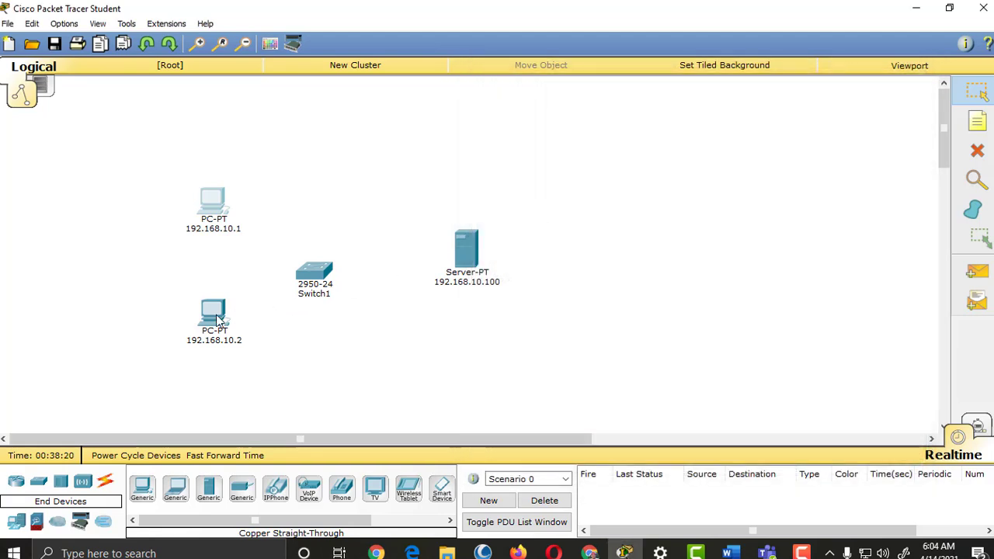
Step: In the lower PC's IP Configuration, enter 192.168.10.2 with subnet mask 255.255.255.0
click(221, 318)
click(397, 123)
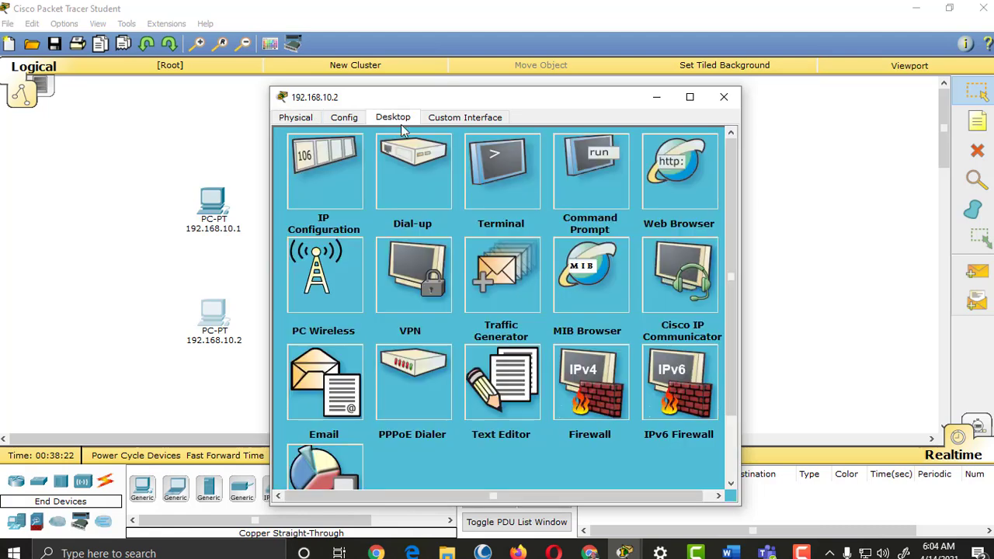
drag(499, 95, 604, 52)
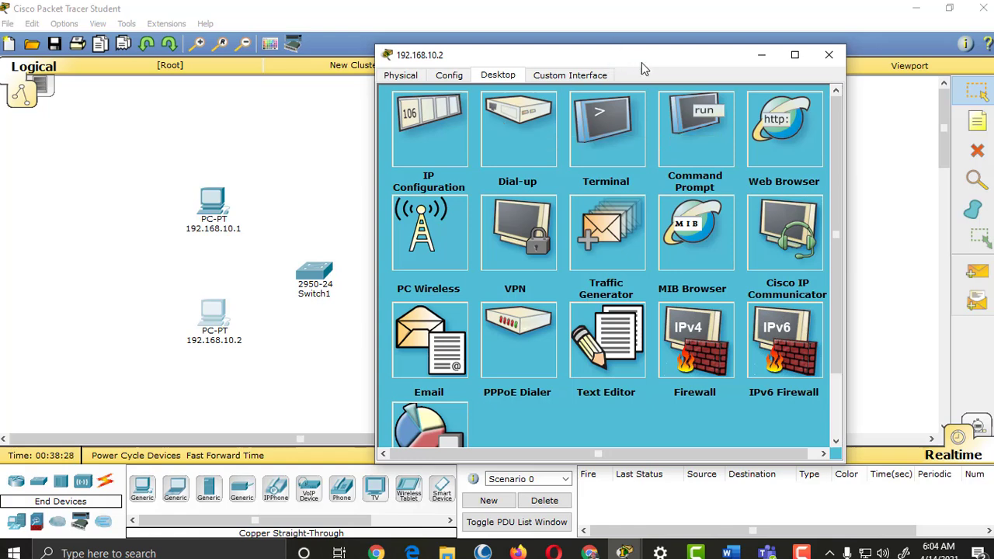
drag(641, 64, 634, 88)
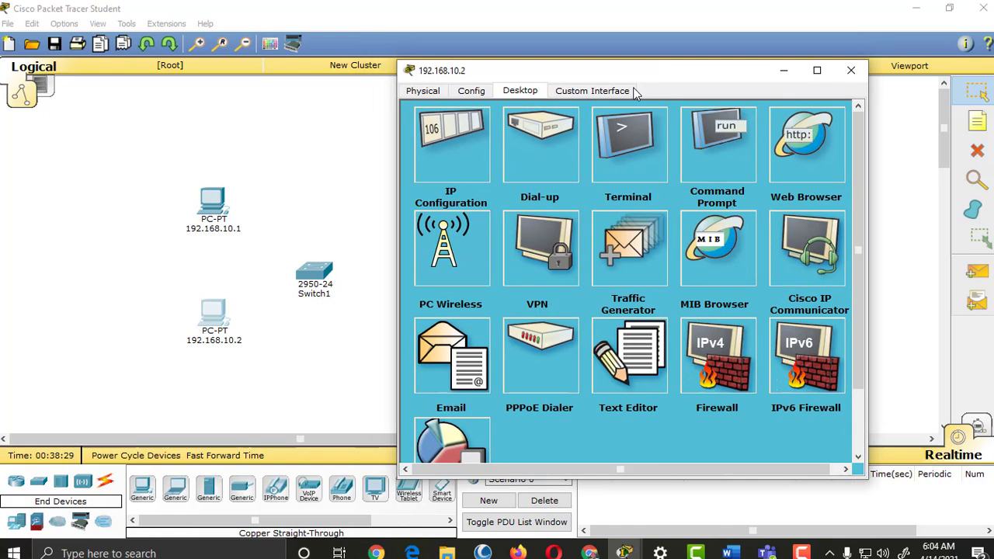
click(471, 151)
click(590, 174)
text(192.168.10.2)
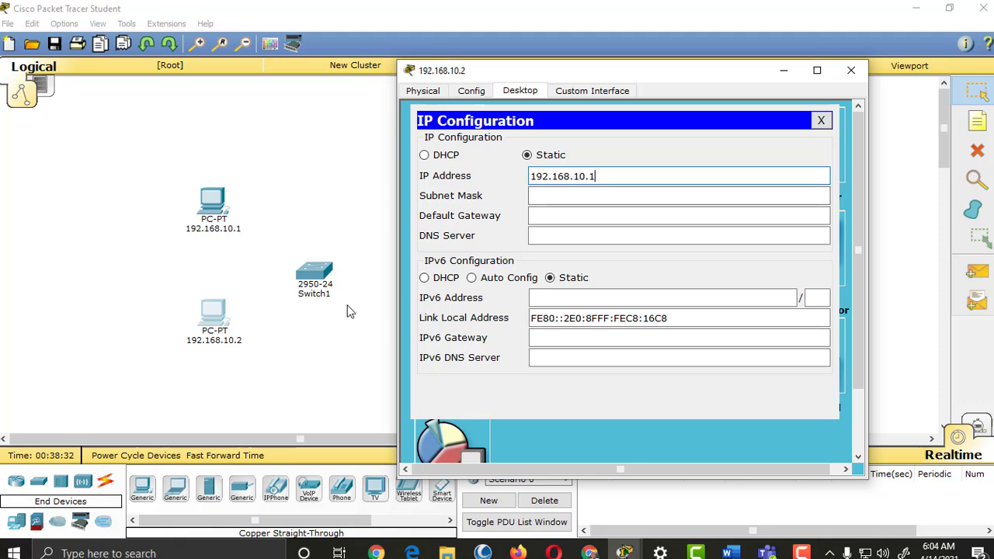
key(BackSpace)
text(1)
click(582, 200)
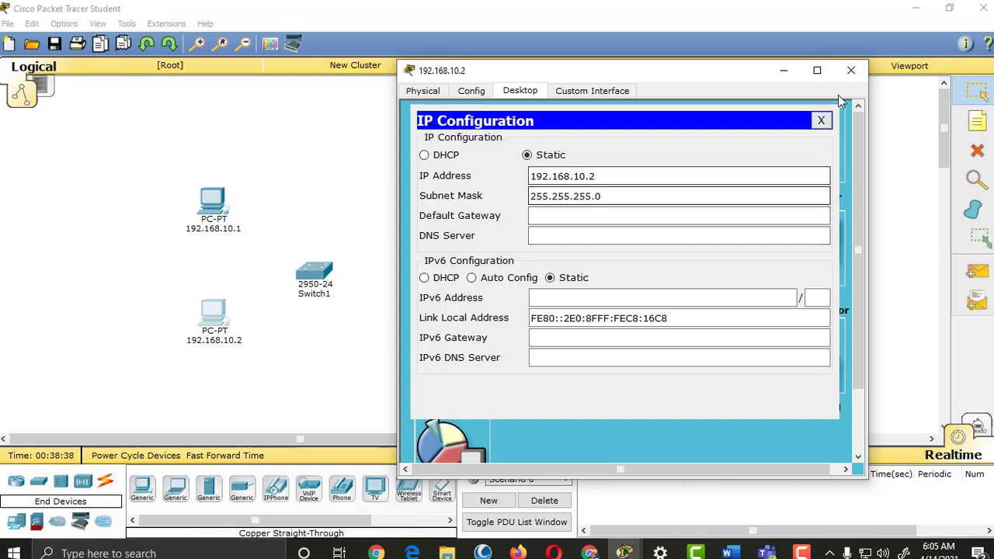
Step: Close the lower PC's window and open the server's configuration window
click(851, 72)
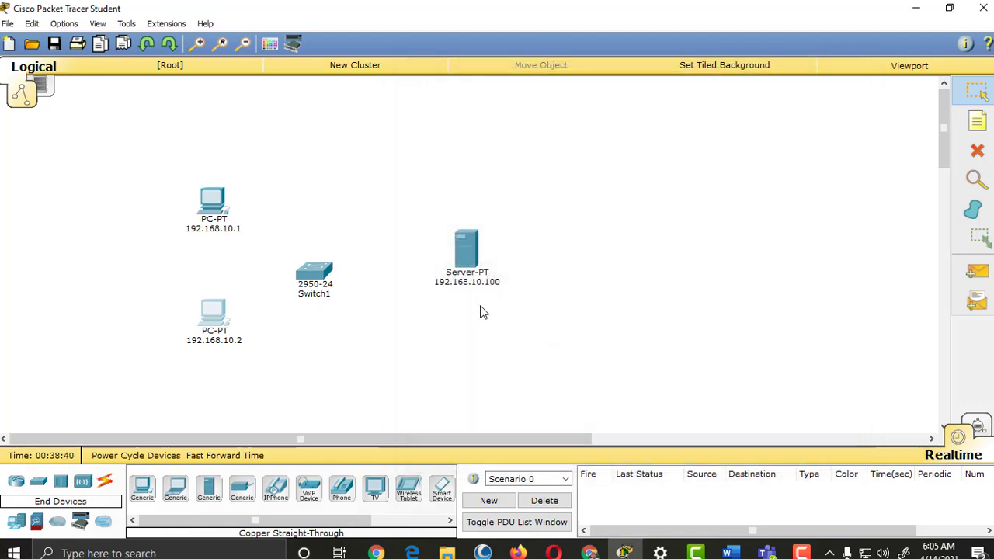
click(466, 250)
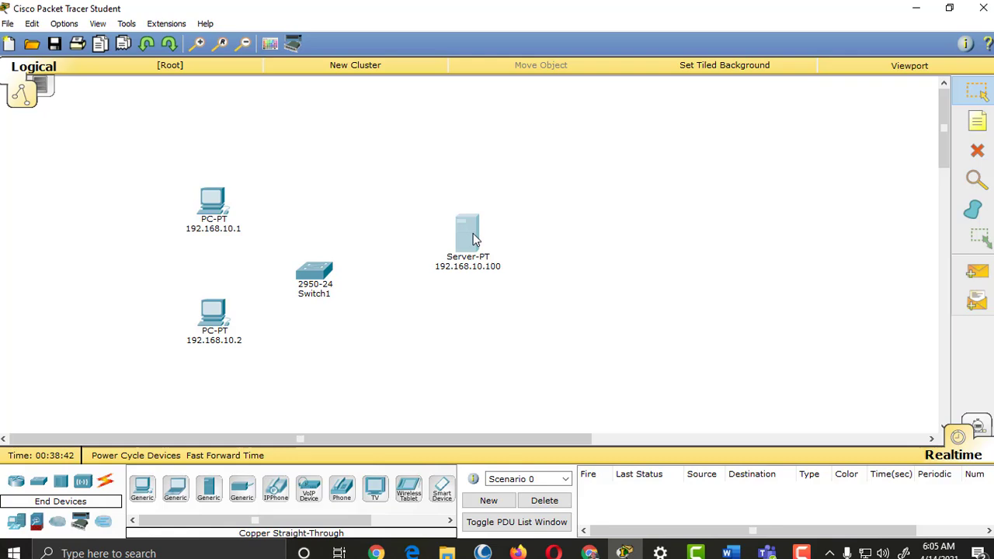
drag(562, 107, 839, 70)
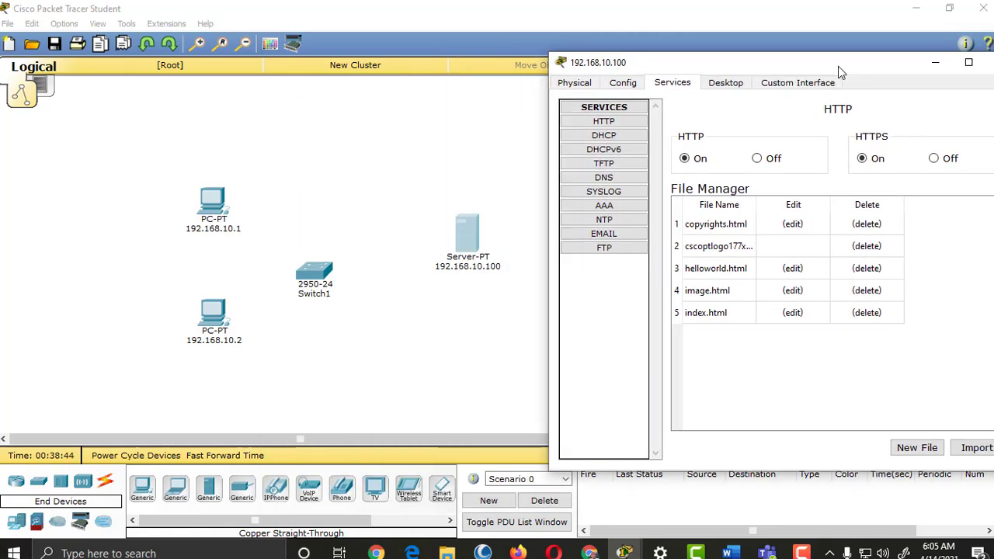
click(576, 82)
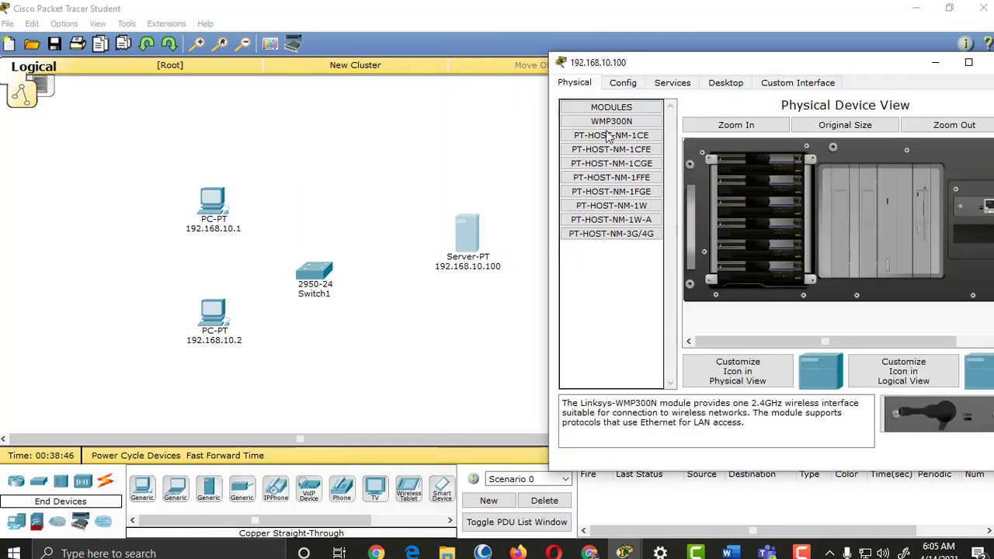
drag(794, 60, 665, 73)
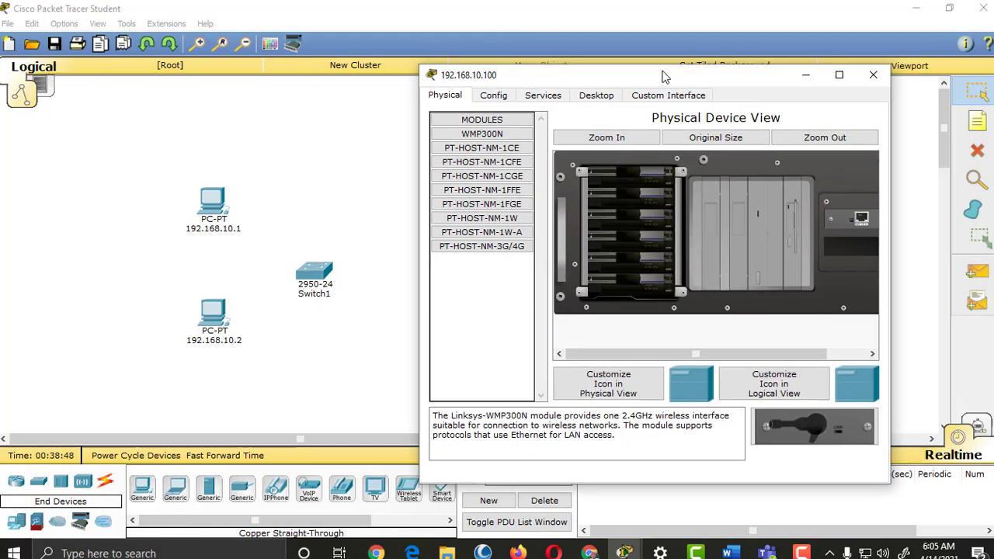
Step: Set the server's IP to 192.168.10.100 with mask 255.255.255.0 and close its window
click(593, 97)
click(495, 163)
click(611, 213)
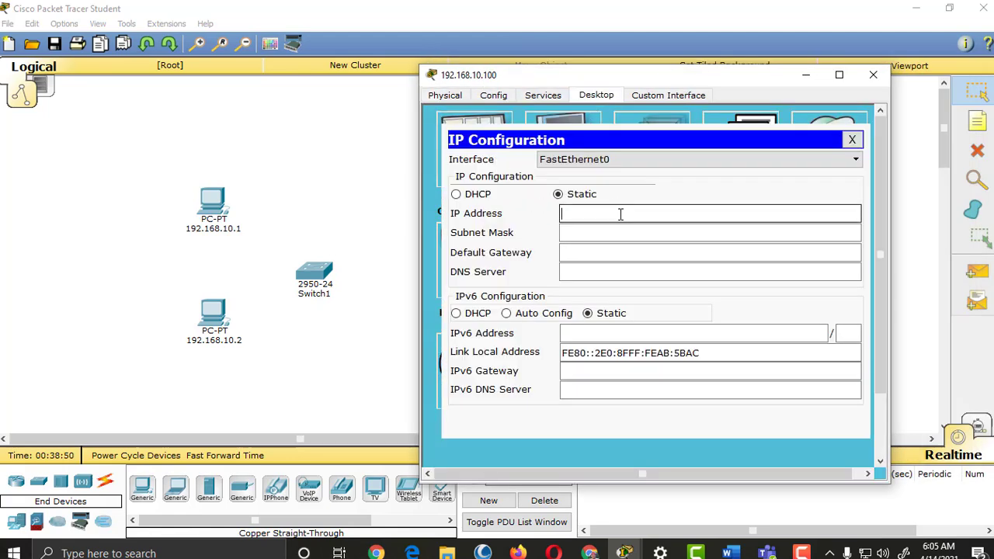
text(192.168.10.1)
drag(722, 75, 577, 123)
click(551, 247)
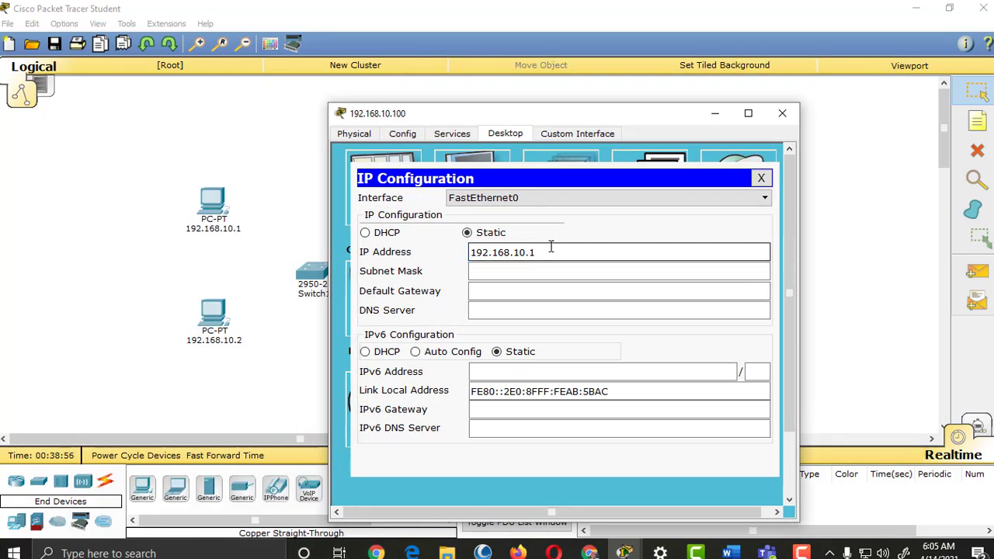
text(00)
click(593, 271)
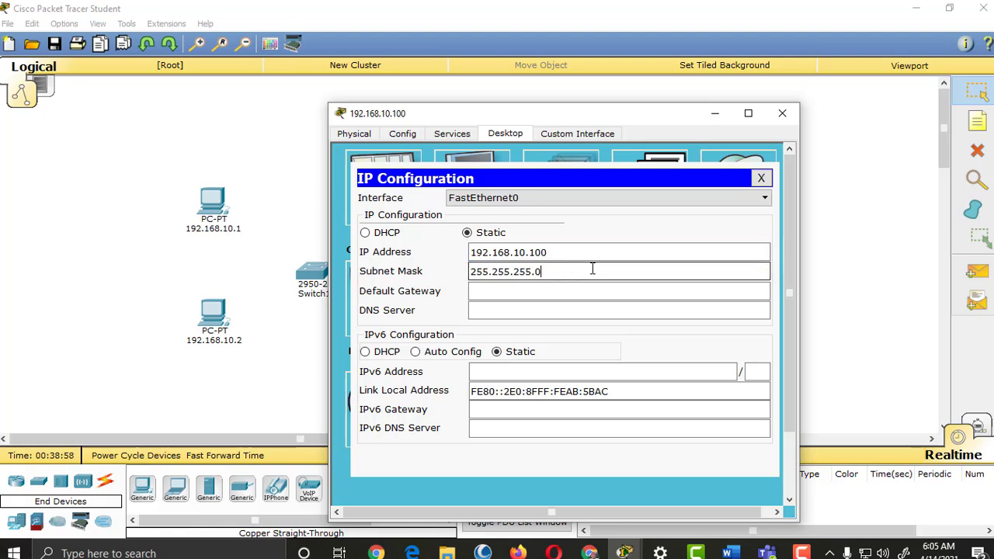
click(782, 114)
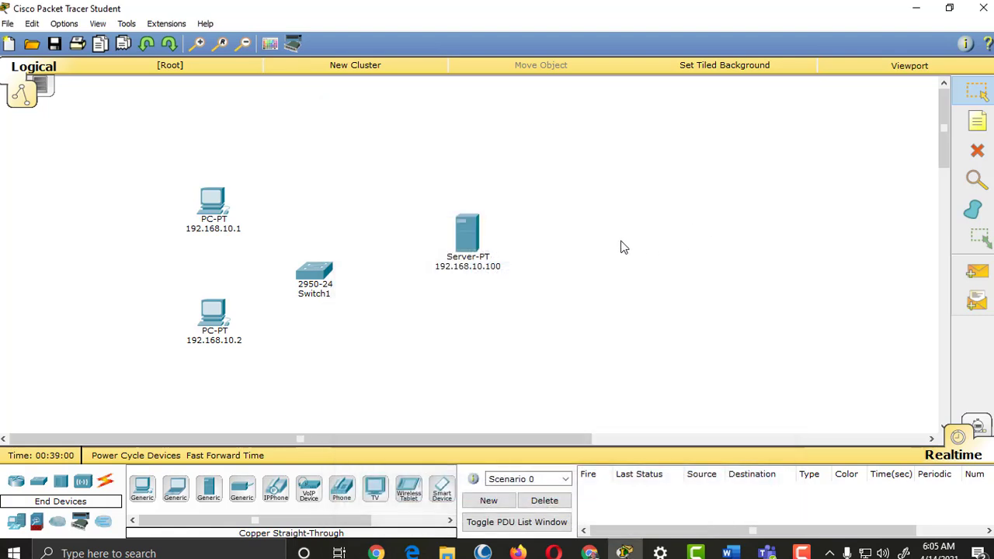
Step: Cable both PCs' FastEthernet0 ports to Switch1 with copper straight-through links
drag(315, 281, 327, 285)
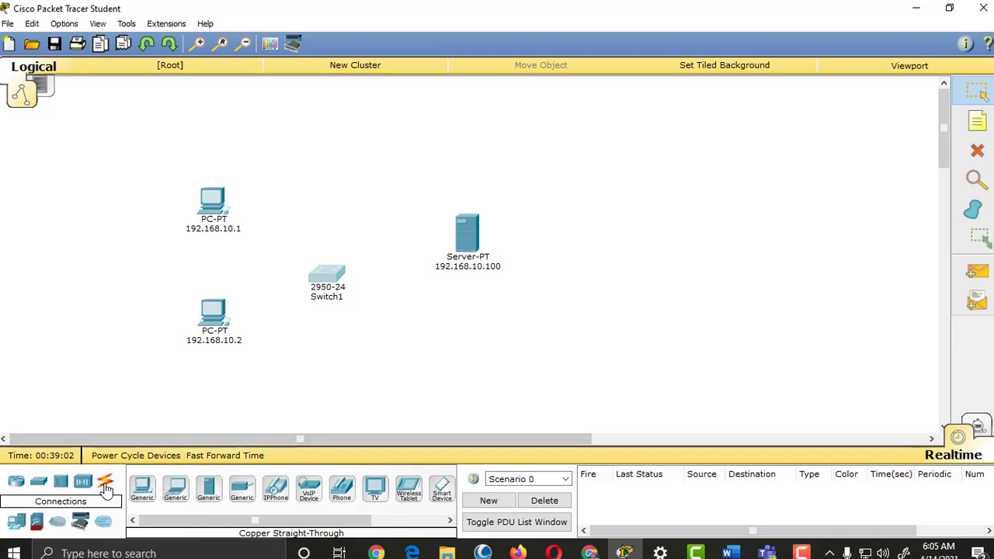
click(105, 482)
click(208, 491)
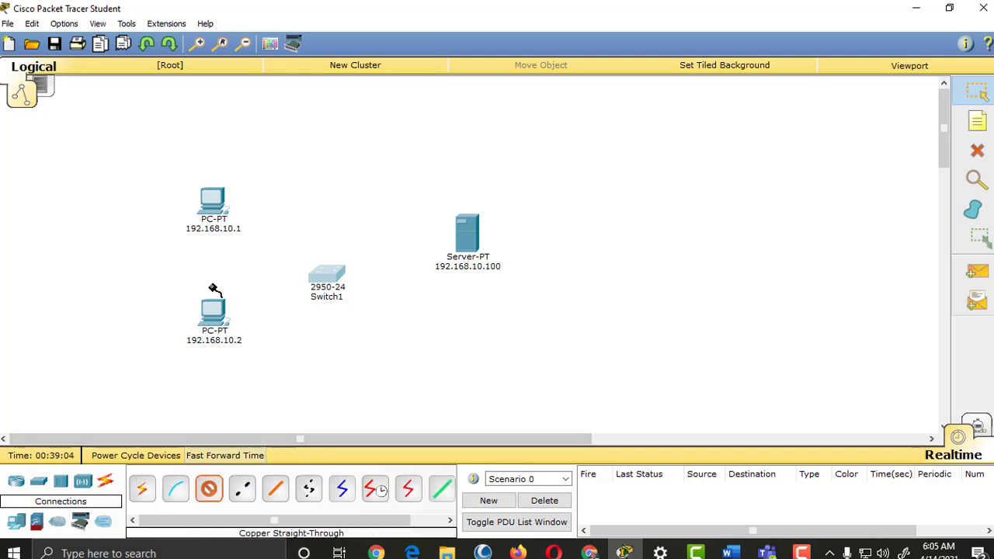
click(219, 205)
click(289, 234)
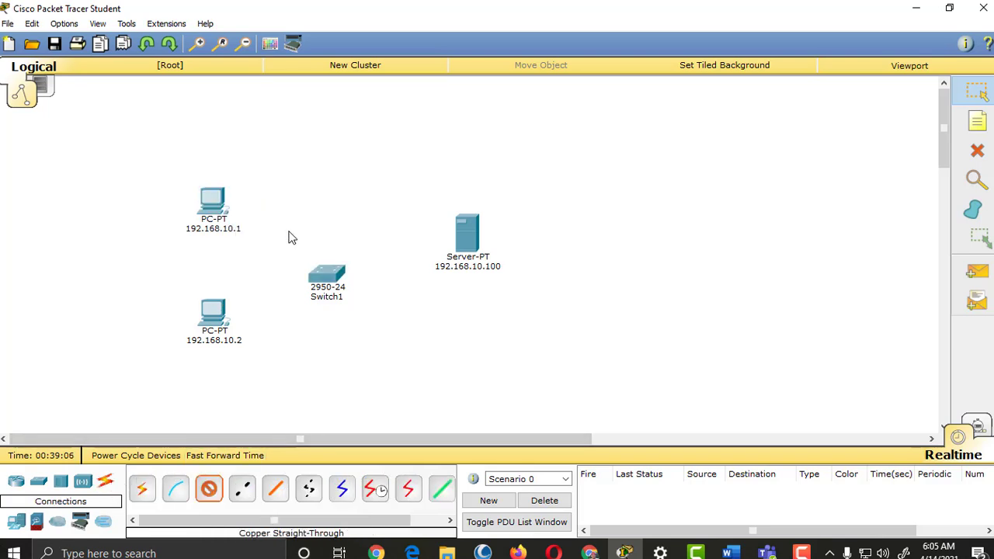
click(317, 274)
click(373, 27)
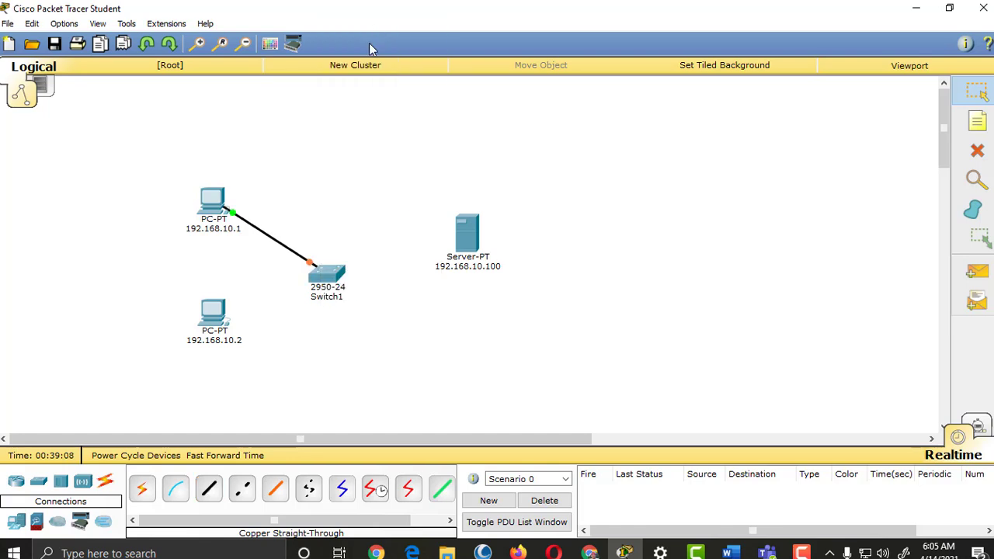
click(219, 320)
click(299, 353)
click(327, 278)
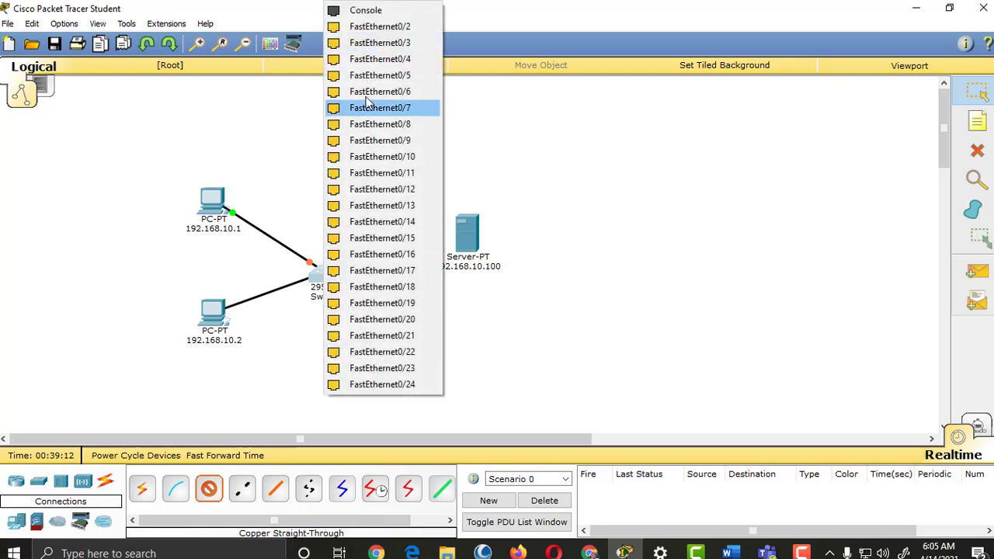
click(373, 26)
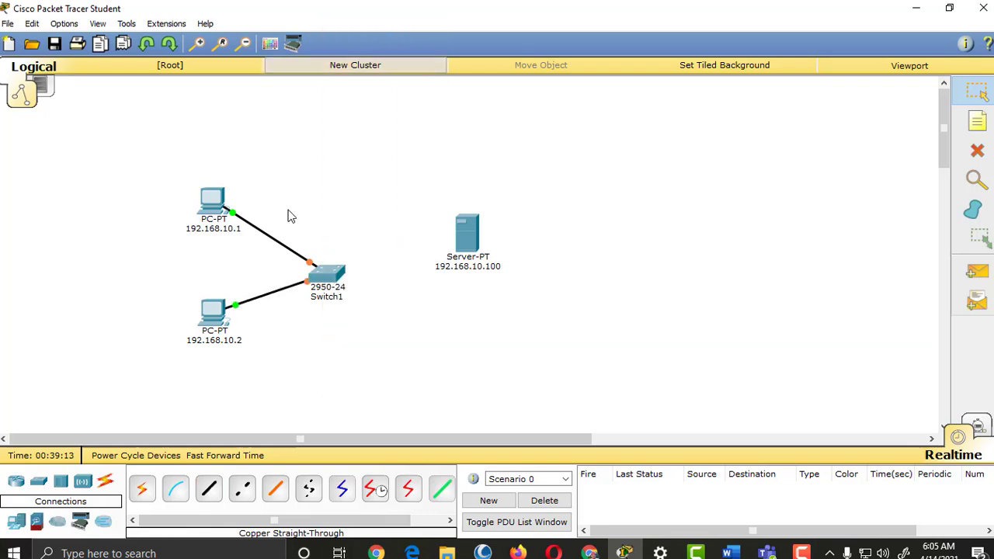
Step: Cable Switch1's FastEthernet0/3 to the server's FastEthernet0 with copper straight-through
click(208, 489)
click(330, 278)
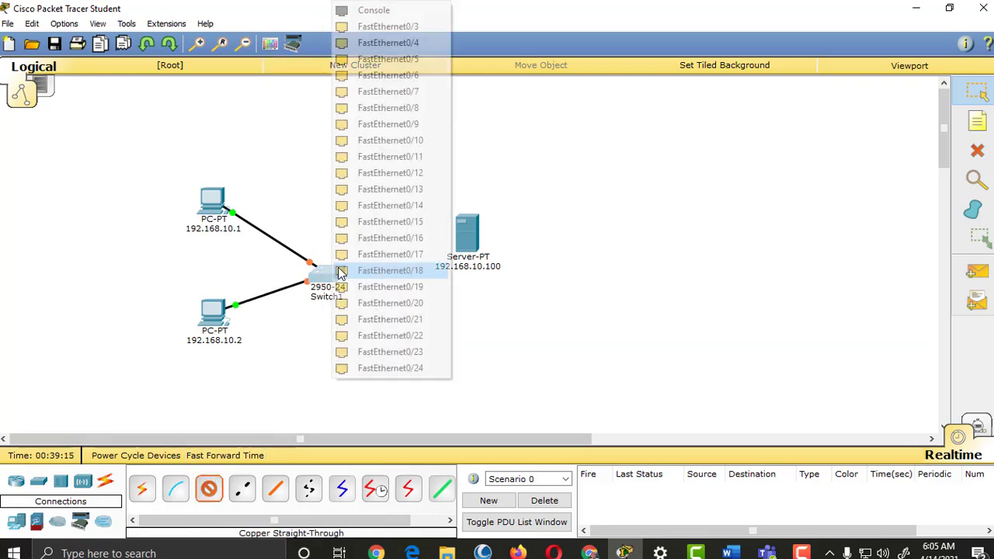
click(388, 26)
click(466, 249)
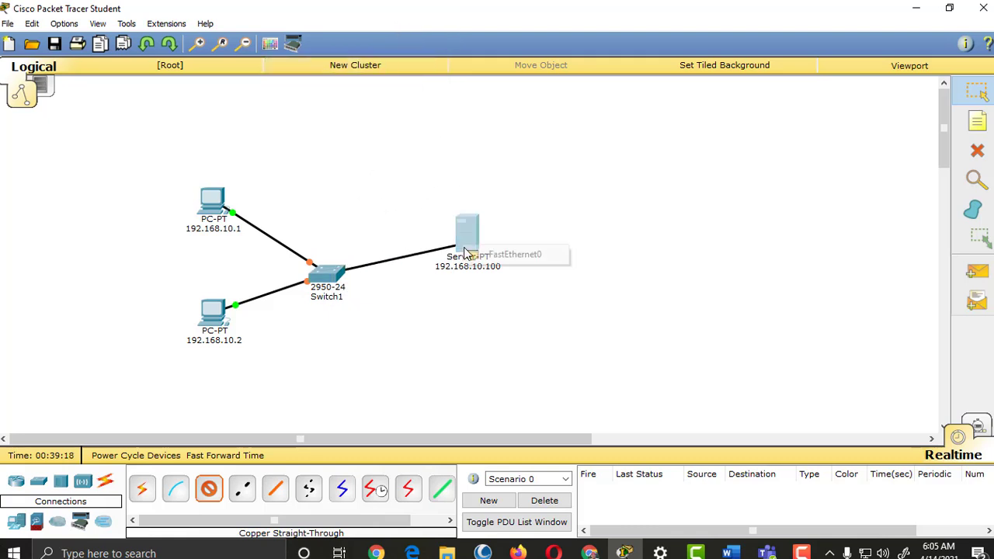
click(514, 255)
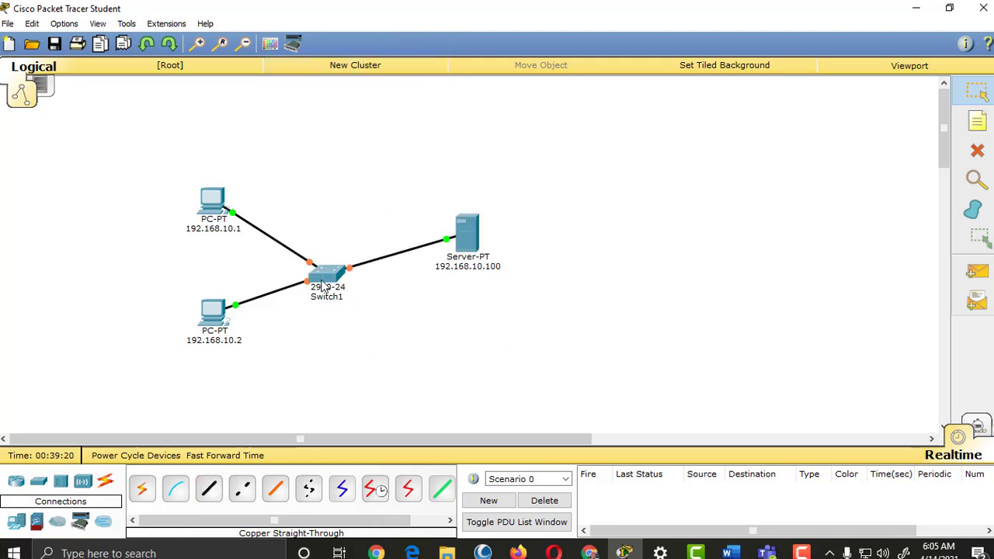
mouse_move(323, 286)
mouse_down()
mouse_move(329, 275)
mouse_move(320, 281)
mouse_up()
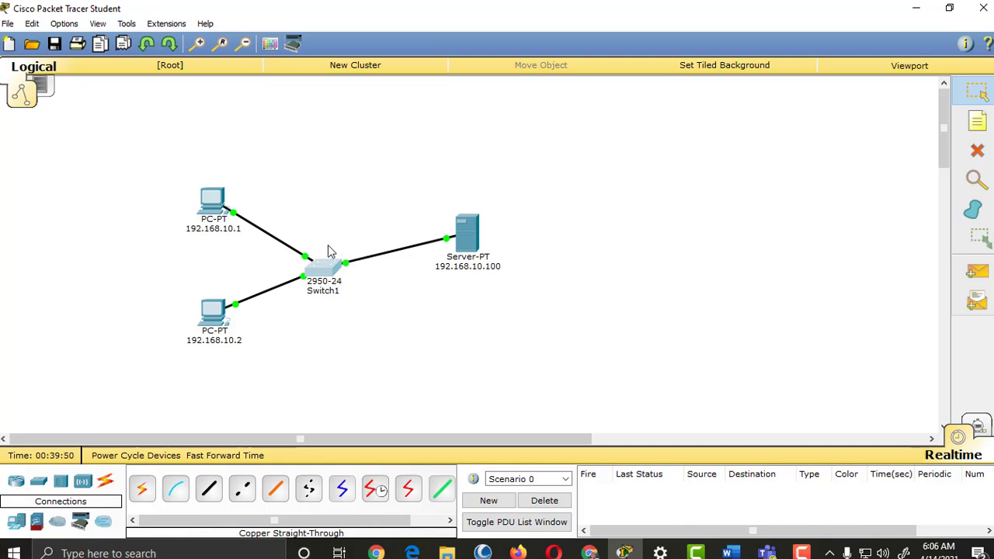
Step: From PC 192.168.10.1's Command Prompt, ping the server, mistyped as 192.168.1.100
click(211, 201)
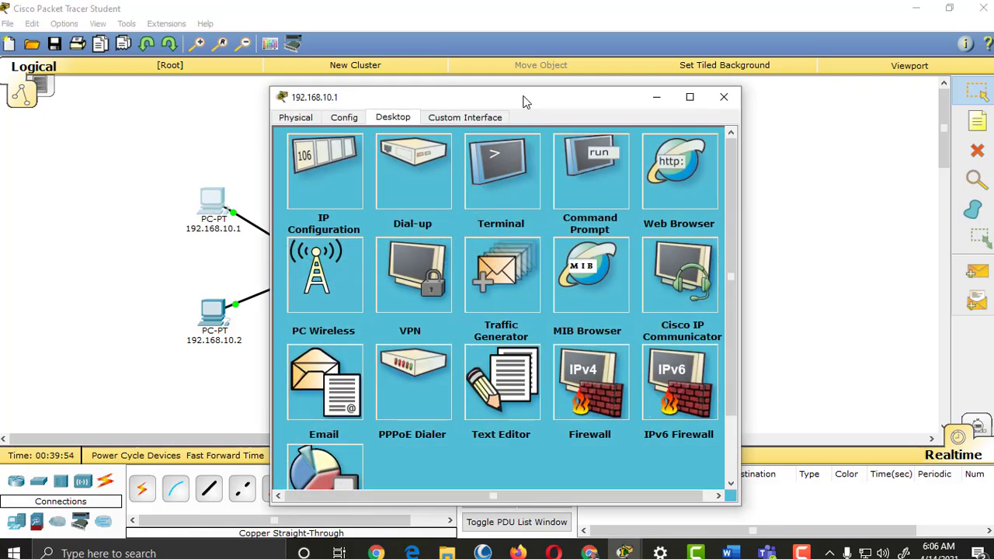
drag(523, 102, 729, 90)
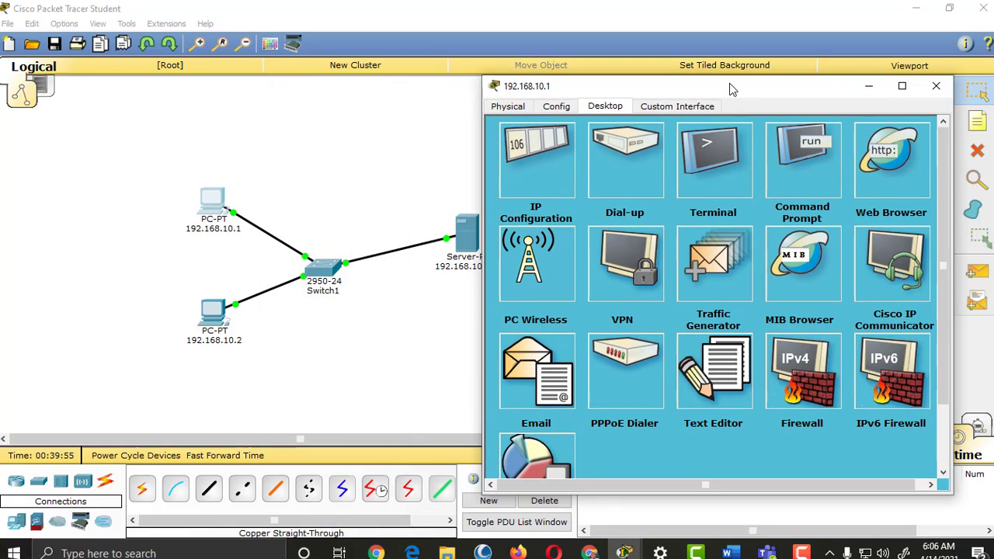
click(796, 162)
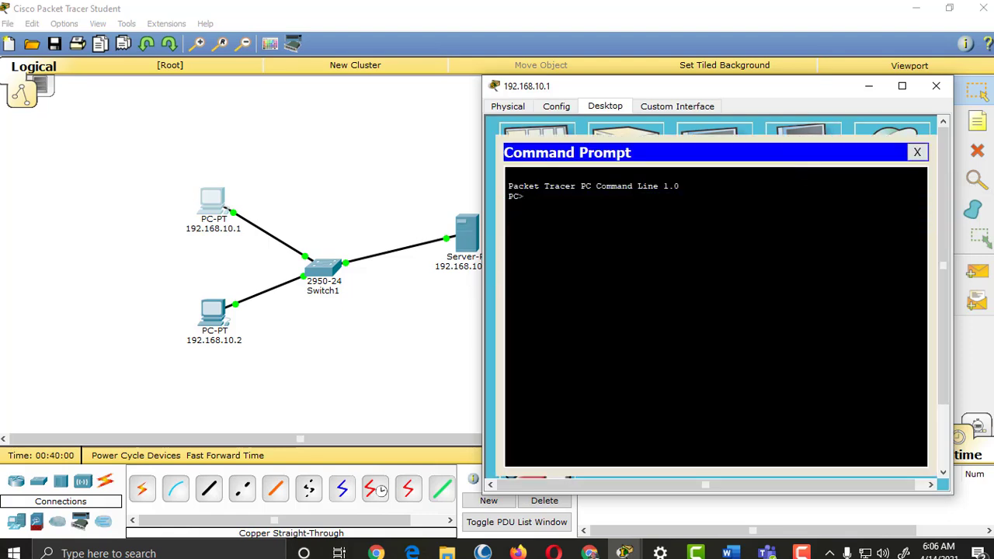
text(pion)
key(Return)
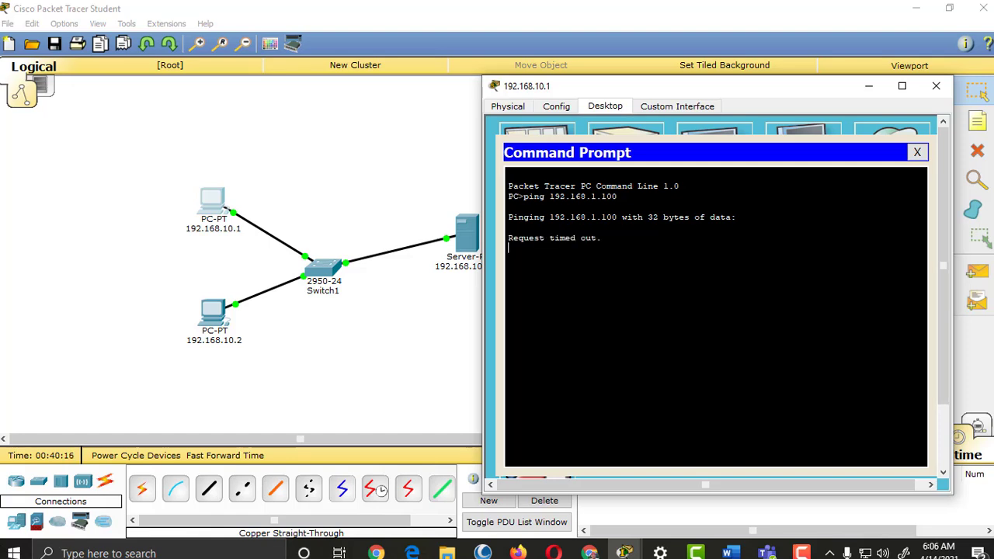
Step: Stop the failing ping, rerun it to 192.168.10.100, and close the PC's window
drag(694, 95, 746, 106)
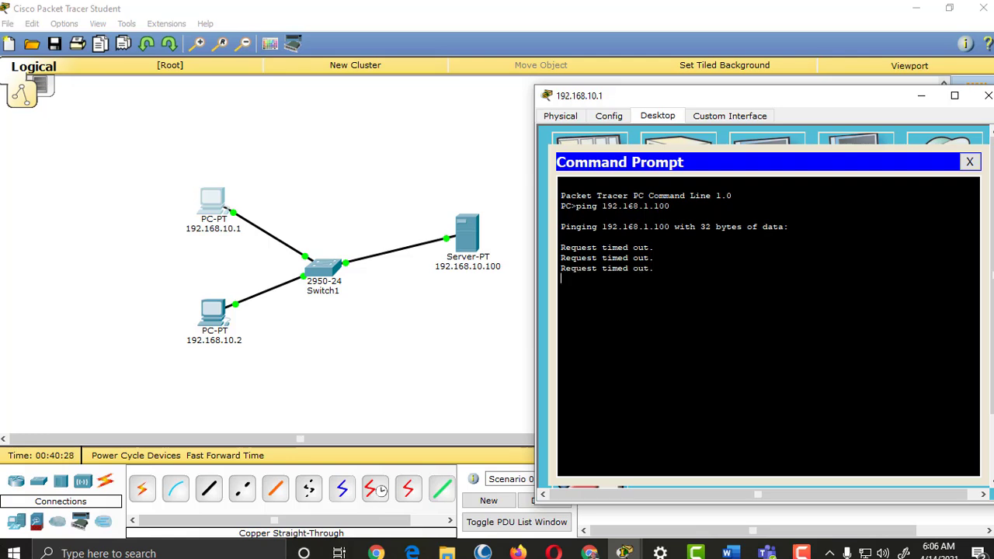
key(ctrl+c)
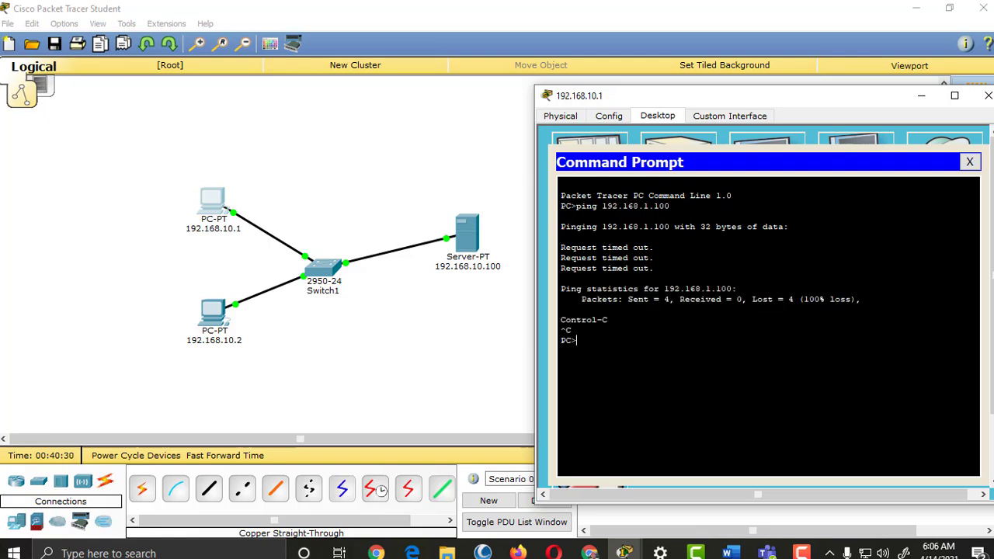
key(Up)
key(Left)
key(Left)
key(Left)
key(Return)
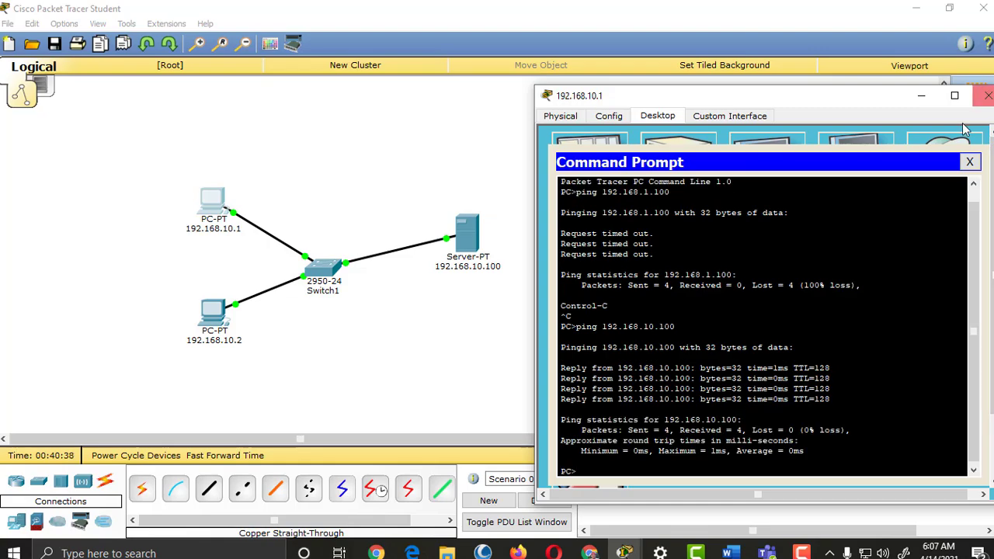
click(987, 94)
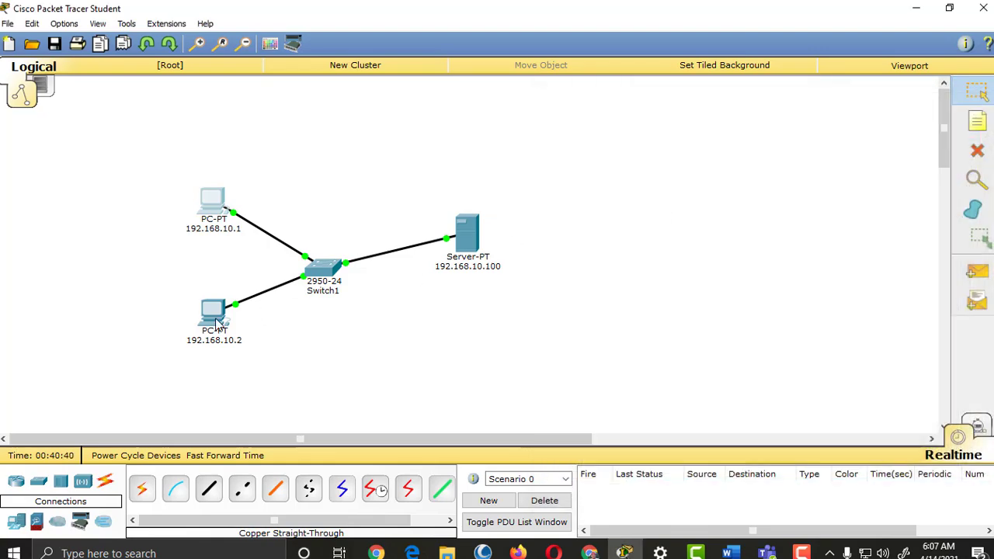
Step: Run 'ping 192.168.10.100' from PC 192.168.10.2's Command Prompt, then close its window
click(213, 313)
drag(543, 100, 811, 58)
click(848, 156)
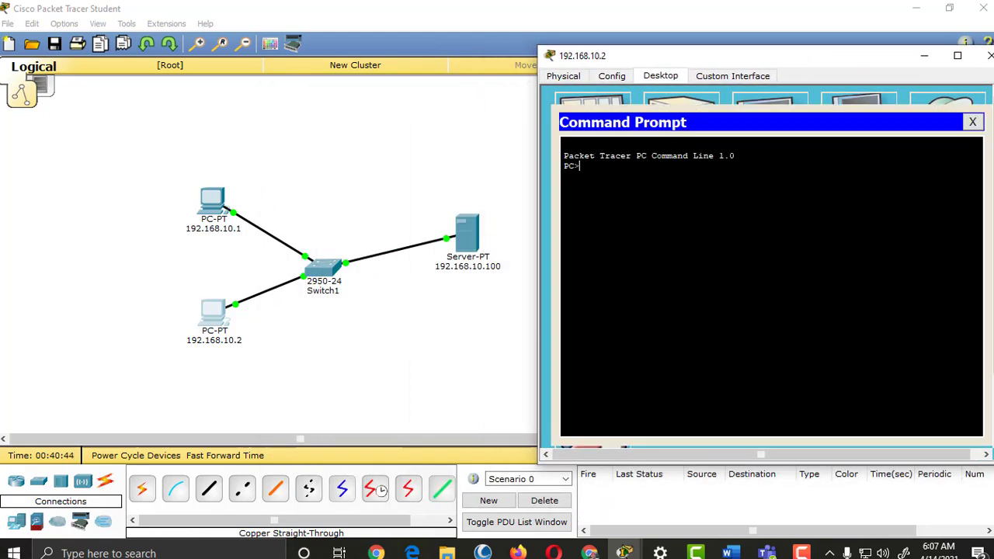
text(ping 192.168.10.)
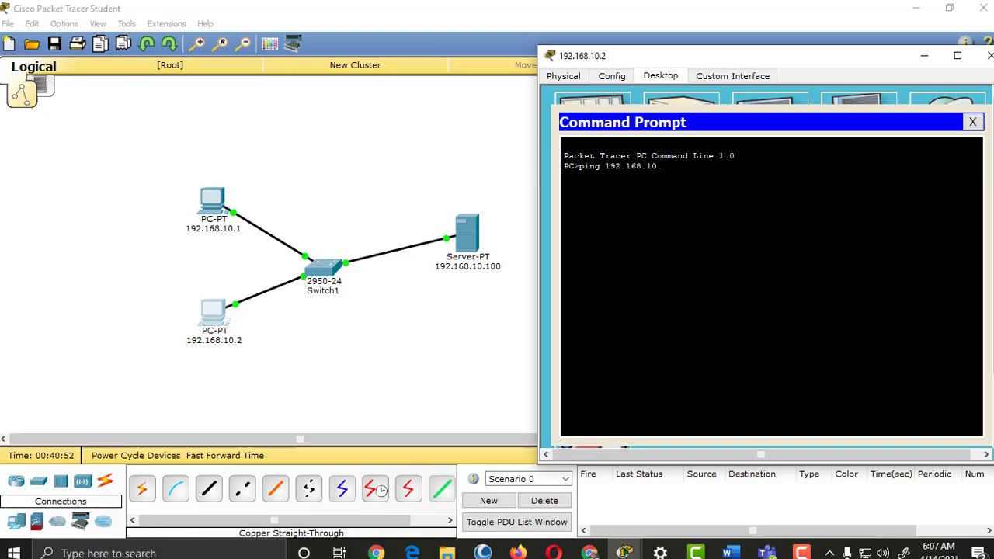
text(100)
key(Return)
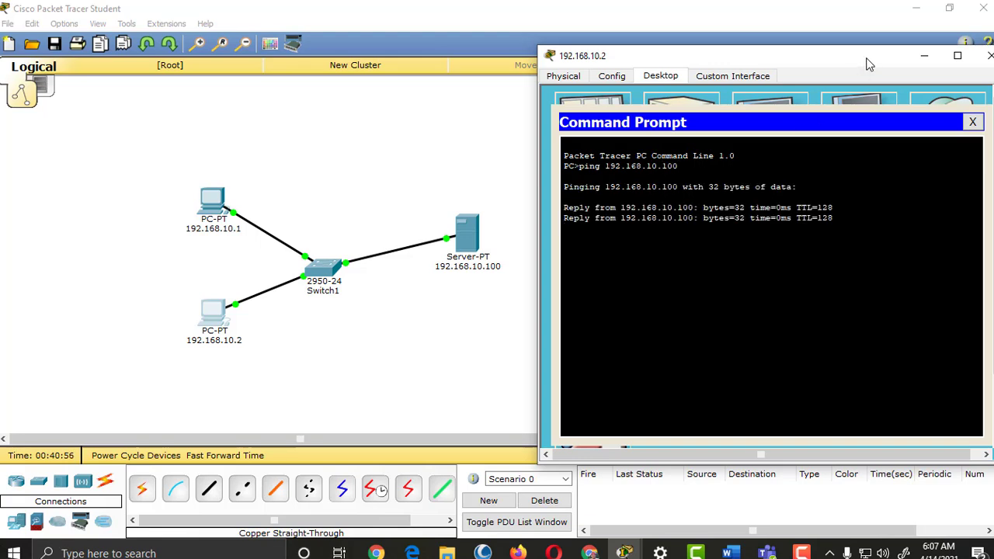
drag(865, 61, 755, 70)
click(887, 71)
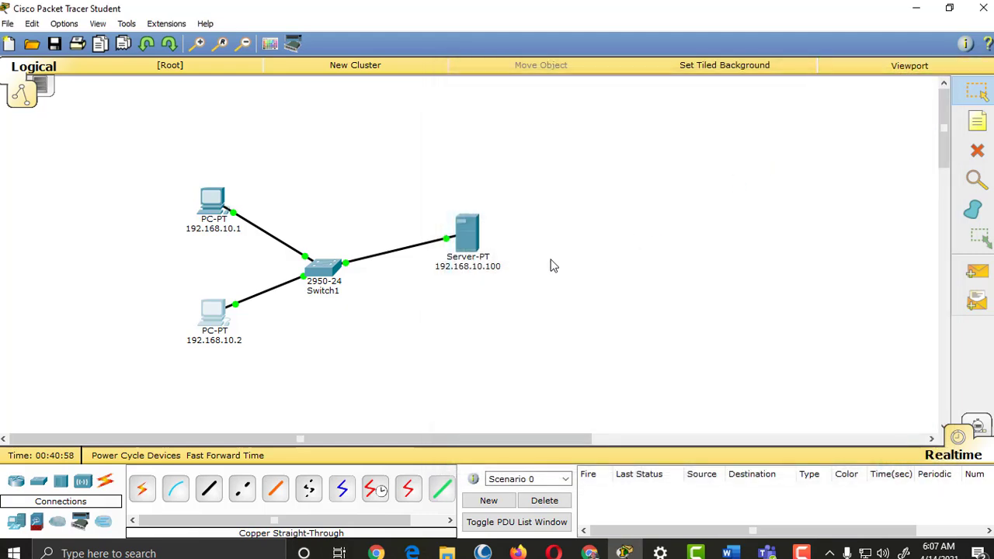
Step: Nudge Switch1, view the 192.168.10.100 server's HTTP service settings, then close the server window
drag(330, 265, 324, 258)
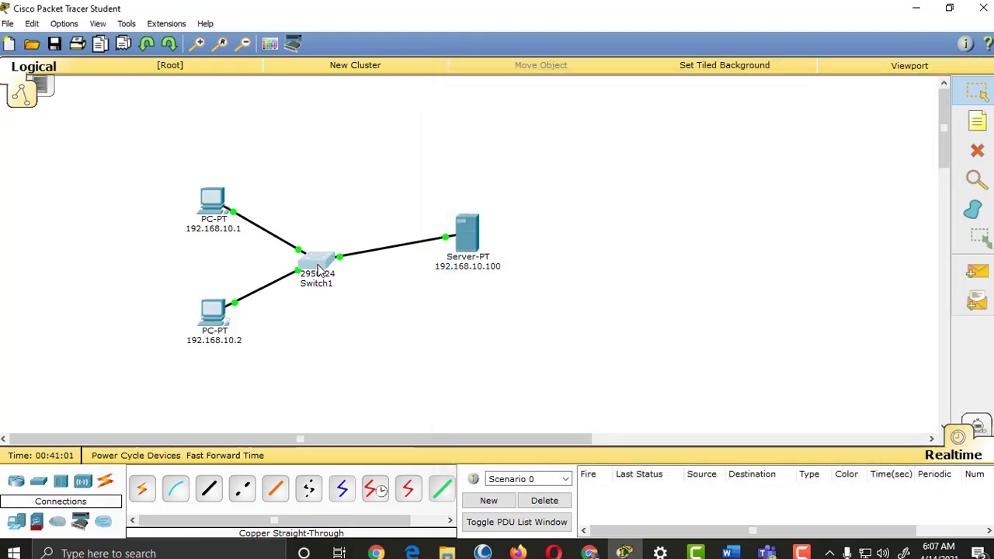
click(468, 235)
drag(555, 105, 804, 72)
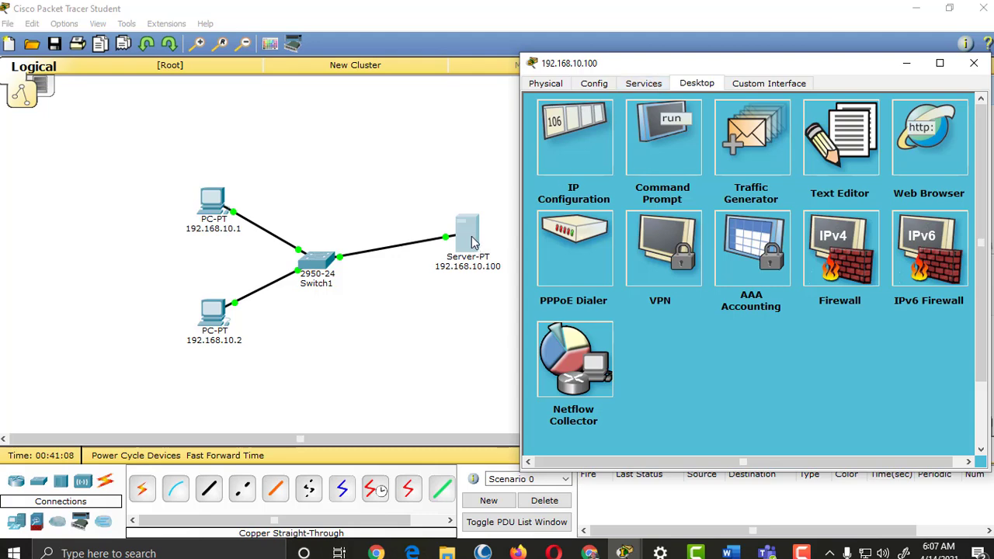
click(637, 84)
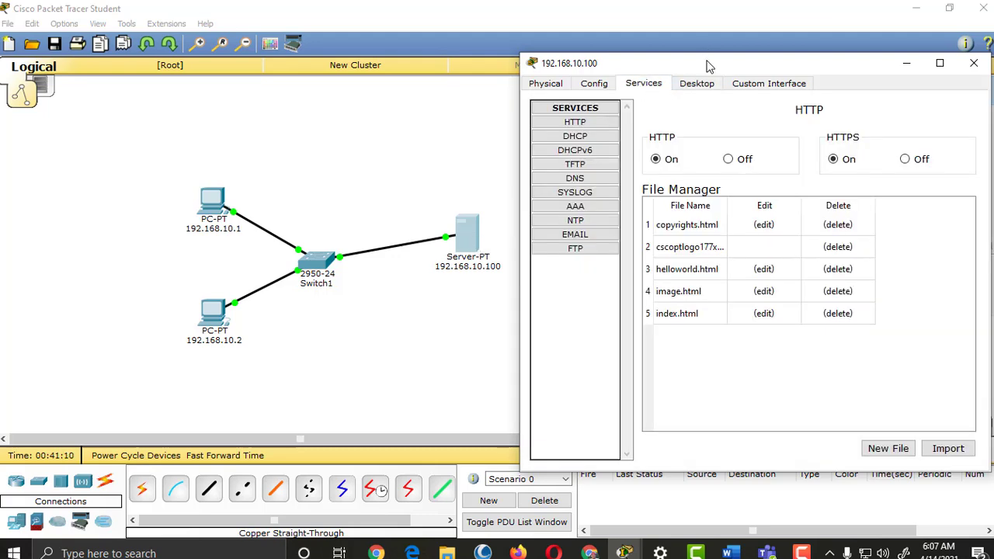
drag(708, 66, 672, 62)
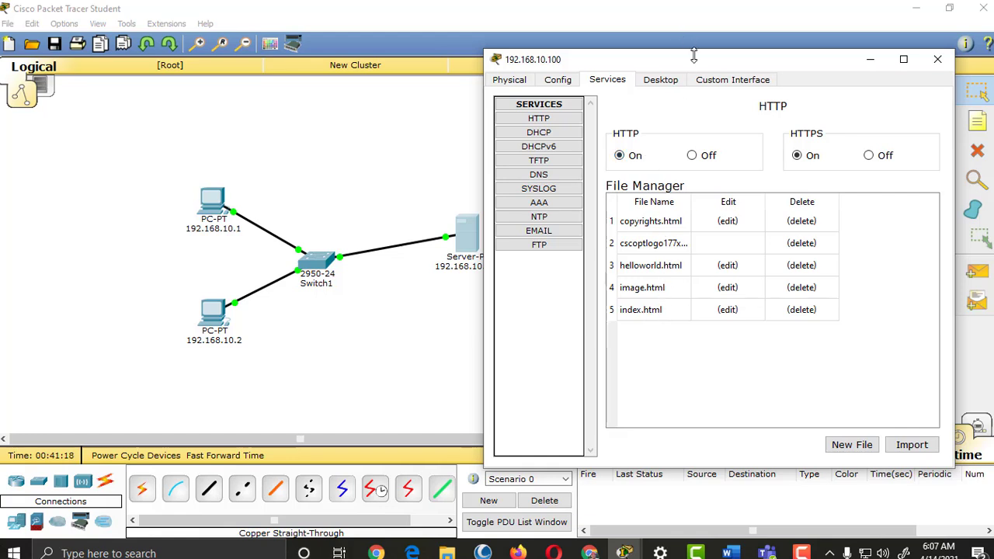
drag(703, 60, 730, 54)
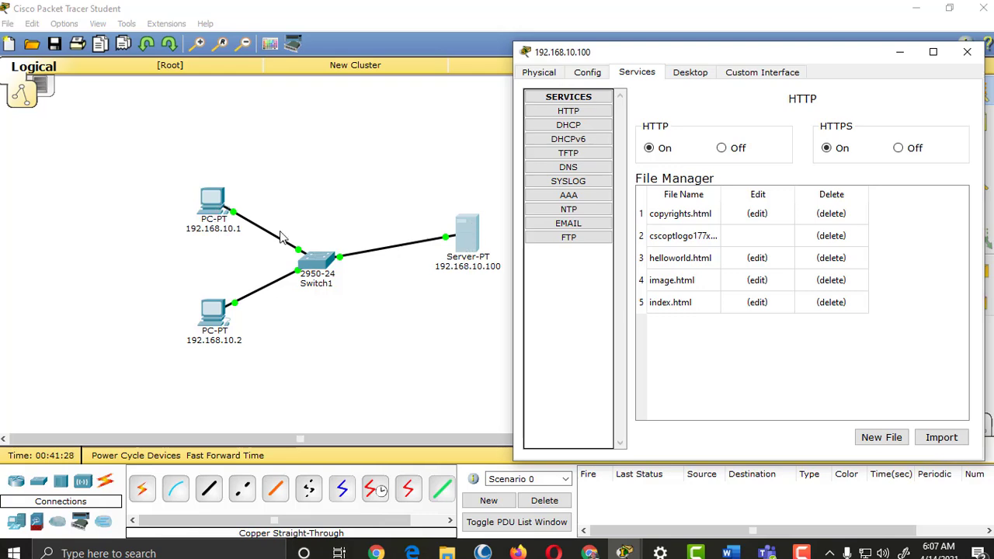
drag(852, 63, 806, 66)
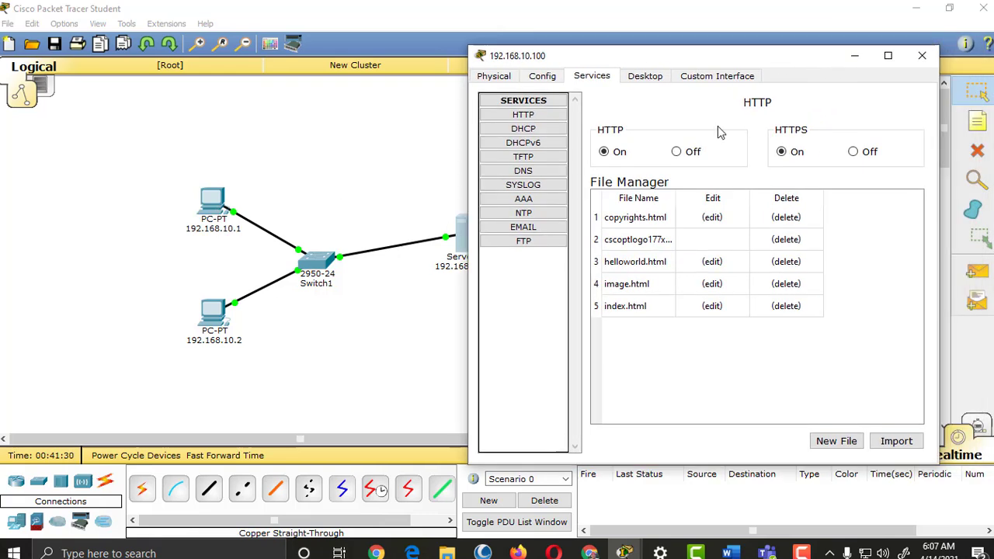
click(922, 56)
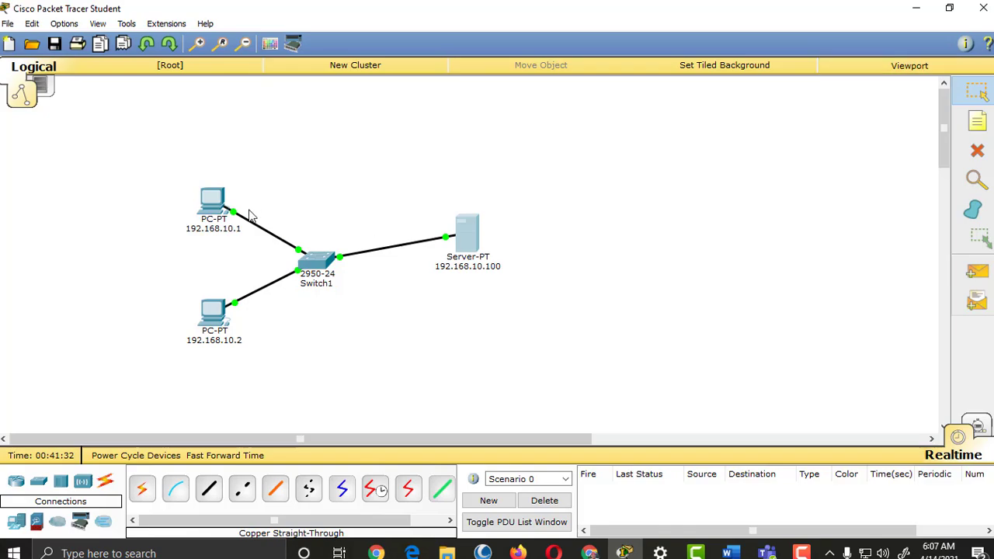
click(224, 215)
drag(596, 98, 817, 104)
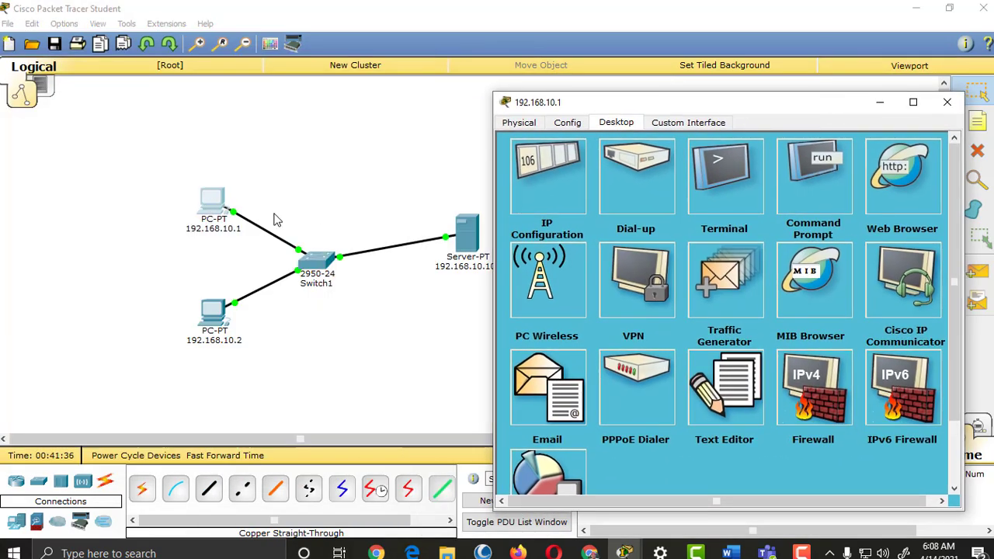
drag(706, 98, 274, 75)
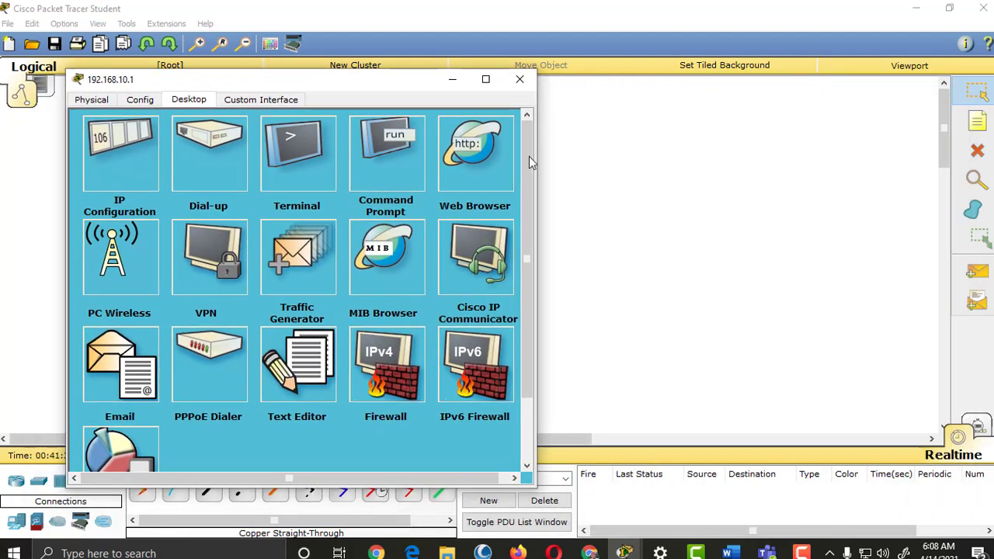
click(500, 177)
click(342, 163)
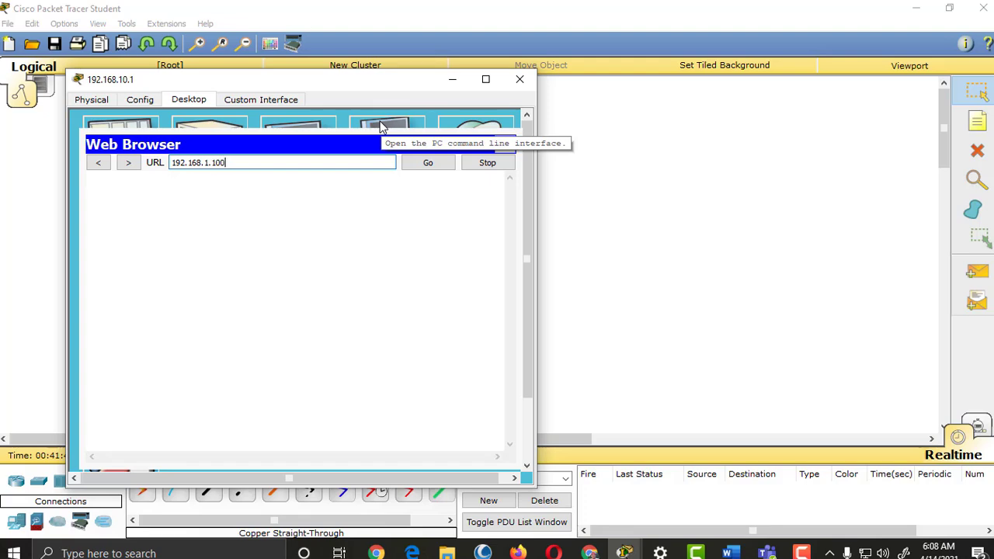
key(Return)
drag(415, 82, 679, 83)
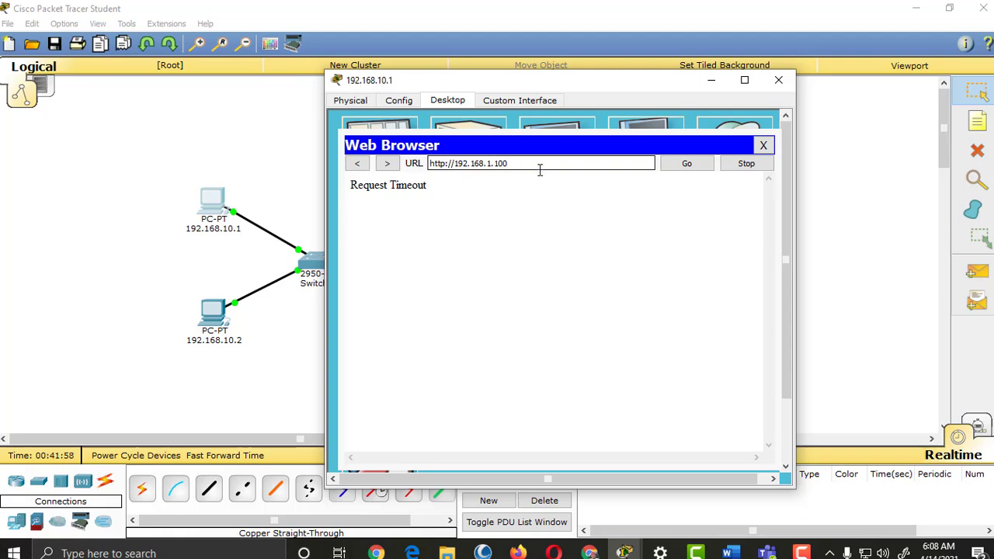
text(0.)
key(Return)
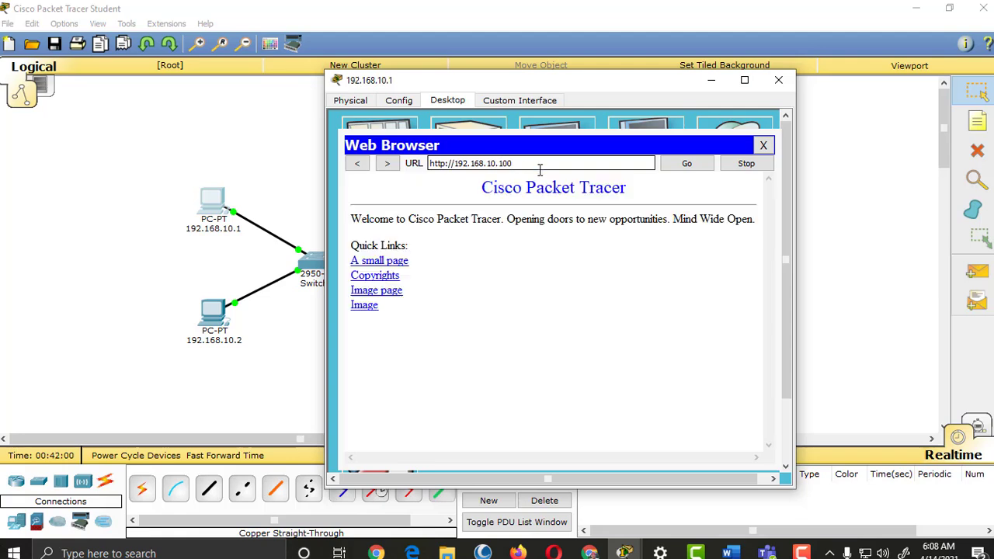
drag(601, 85, 790, 84)
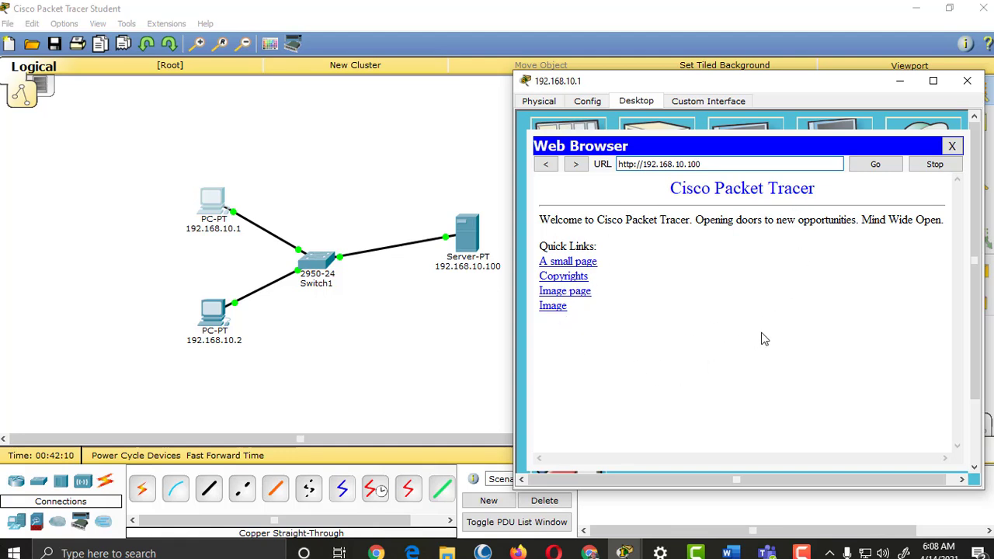
triple_click(724, 164)
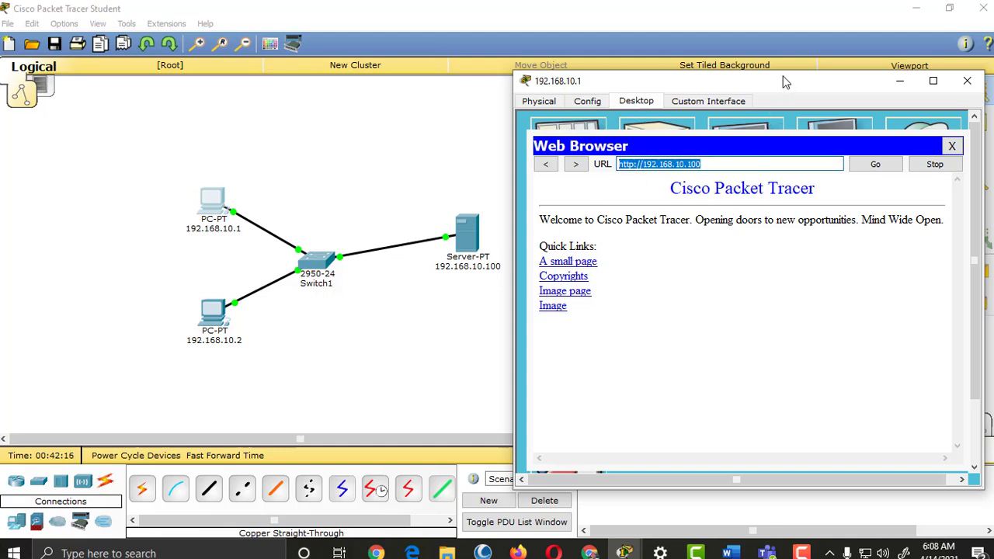
drag(786, 84, 784, 72)
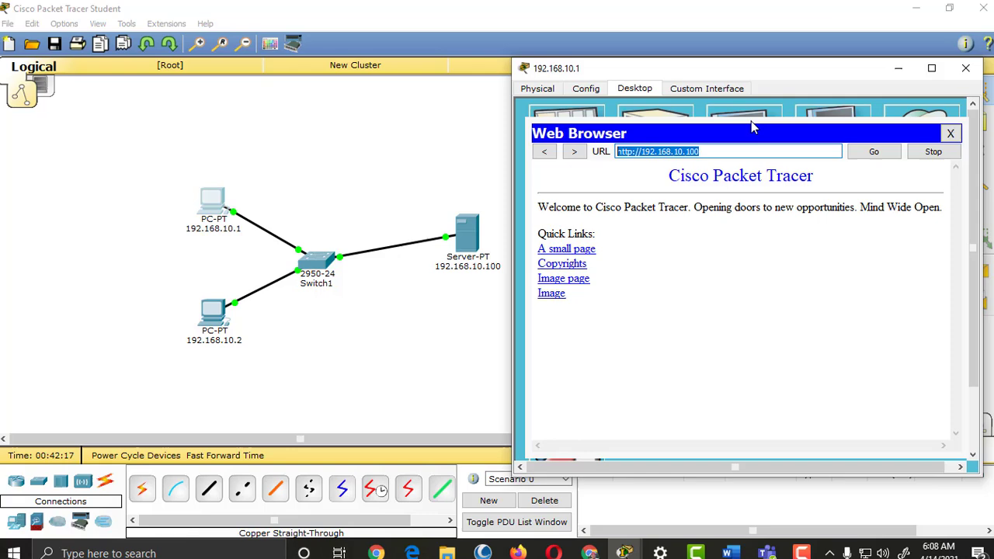
click(584, 250)
click(556, 191)
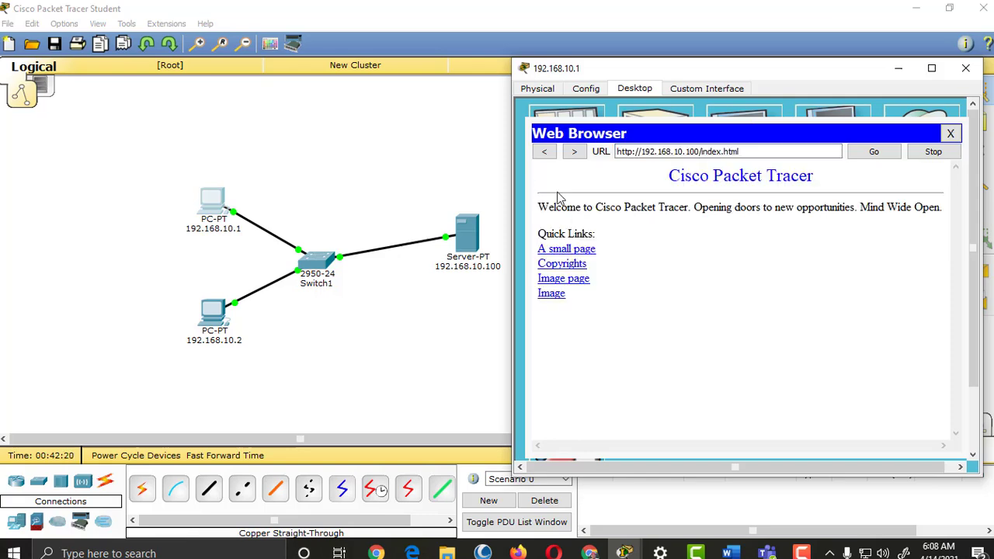
click(573, 265)
click(545, 152)
click(574, 289)
click(547, 153)
click(556, 297)
click(544, 153)
click(965, 68)
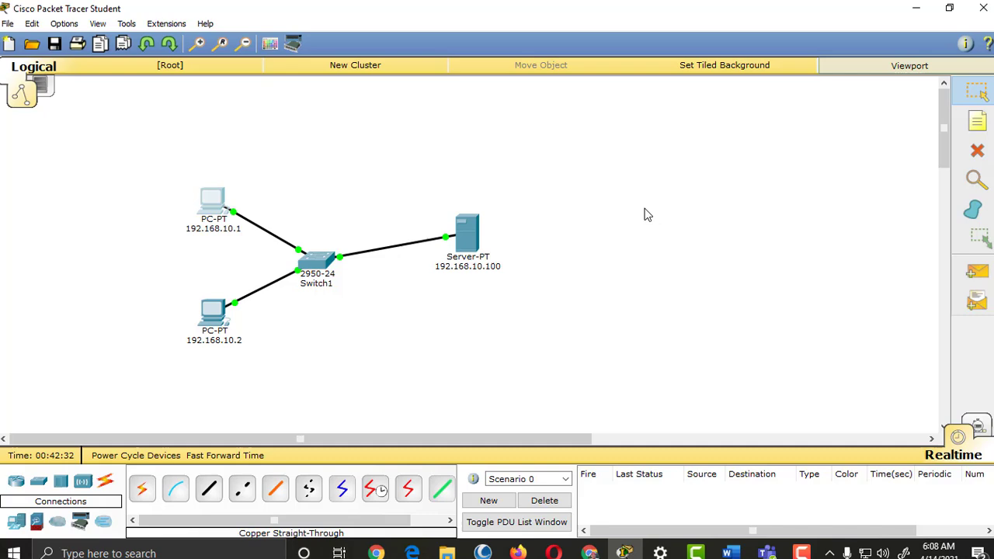
Step: Open index.html in the server's HTTP editor and change its welcome line to 'Welcome to My Page.'
click(465, 237)
drag(514, 107, 654, 62)
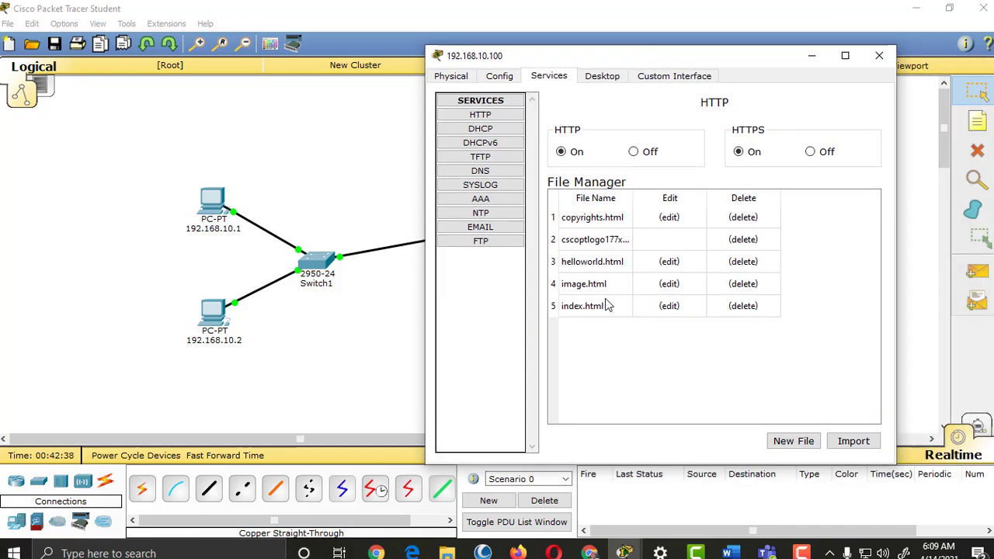
click(669, 306)
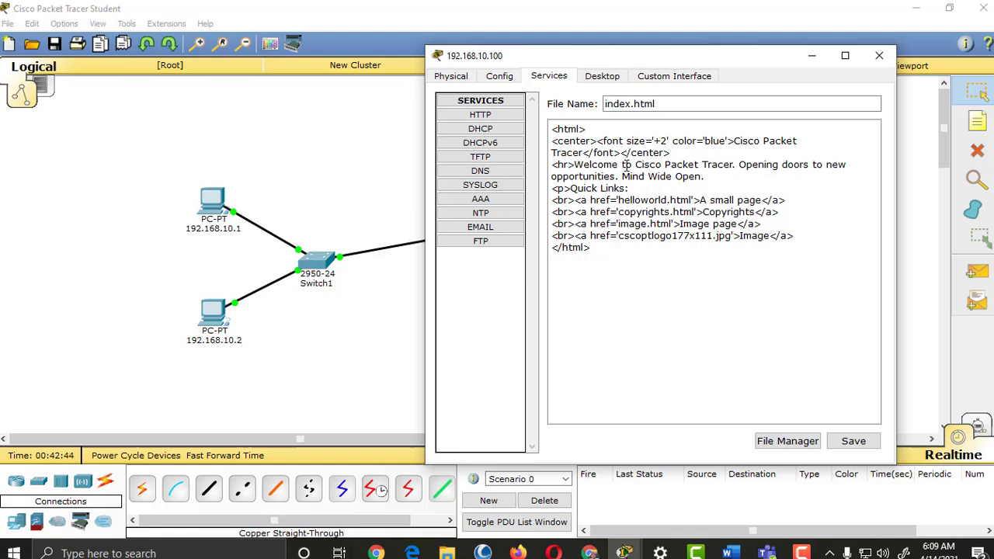
drag(635, 164, 732, 162)
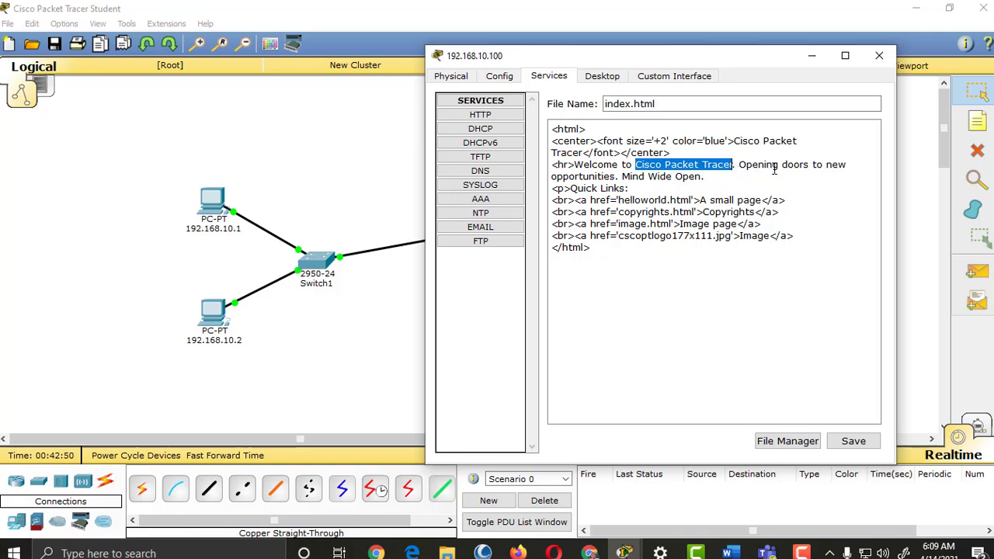
text(May Page)
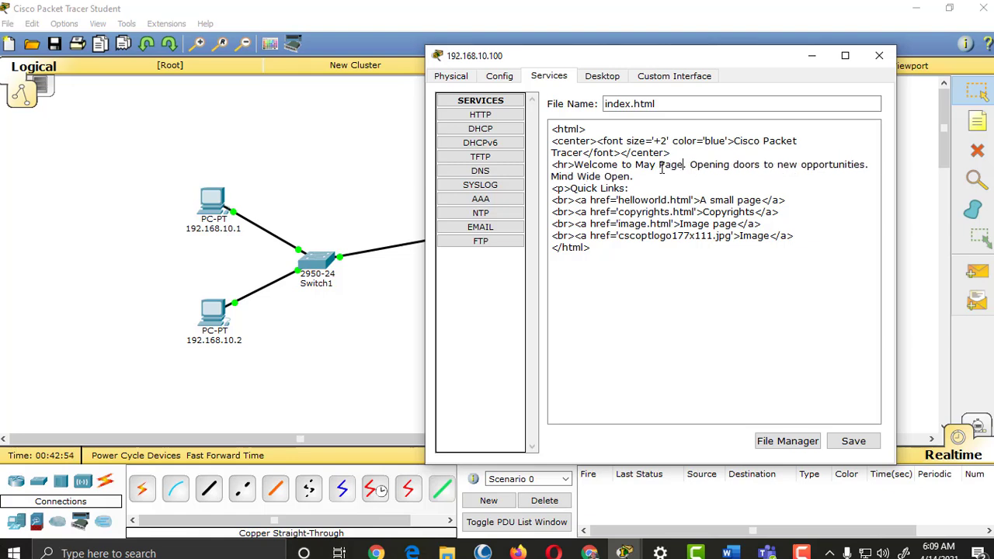
key(BackSpace)
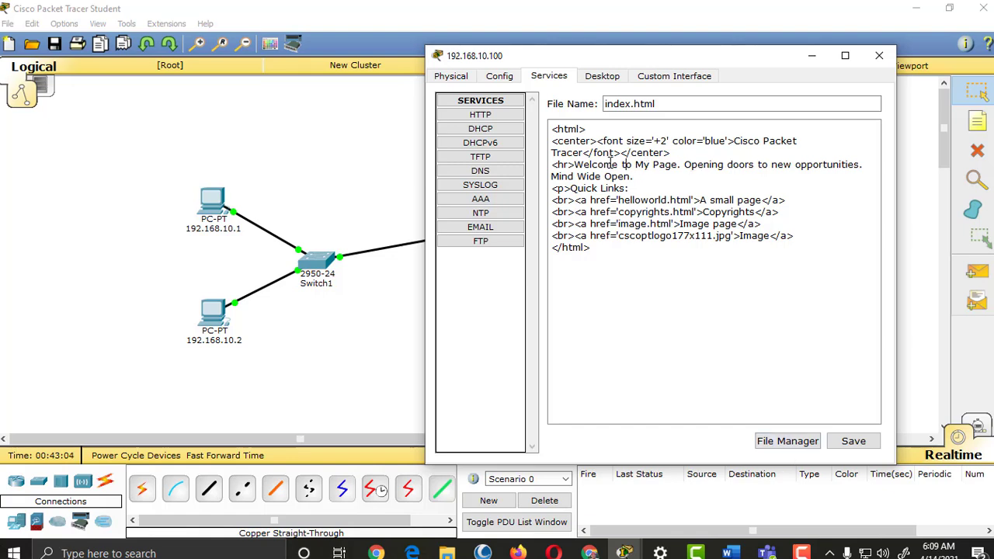
Step: Save and overwrite index.html, then open helloworld.html for editing
drag(575, 165, 666, 165)
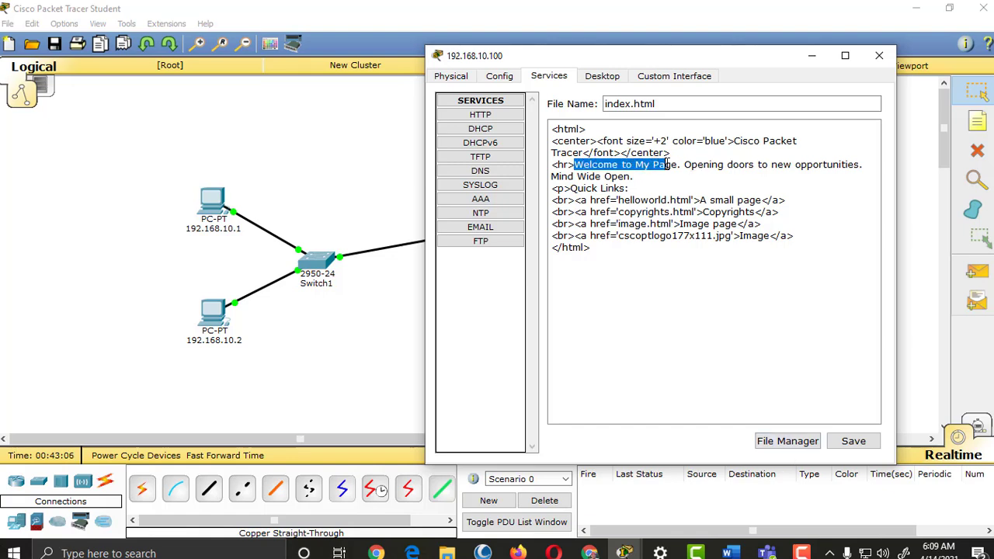
click(840, 444)
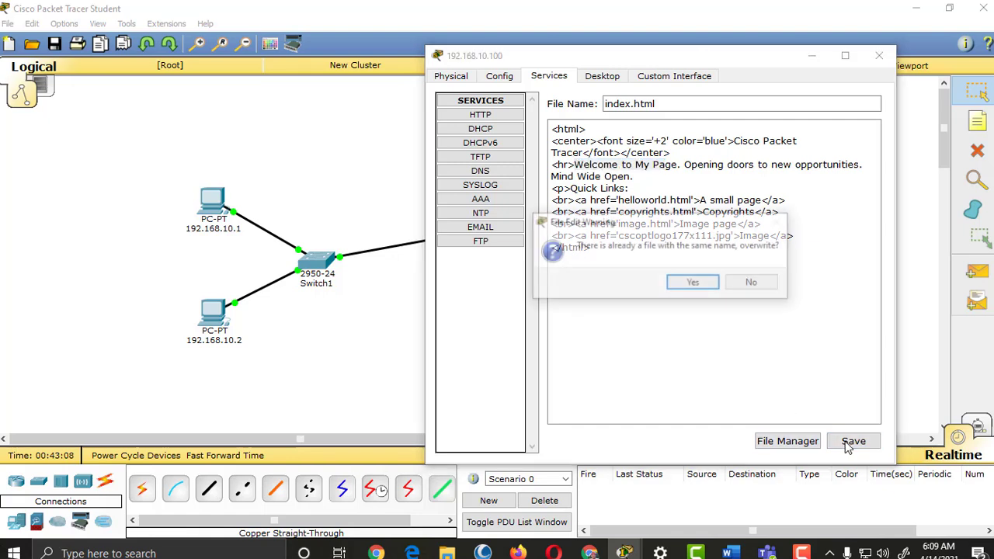
click(708, 285)
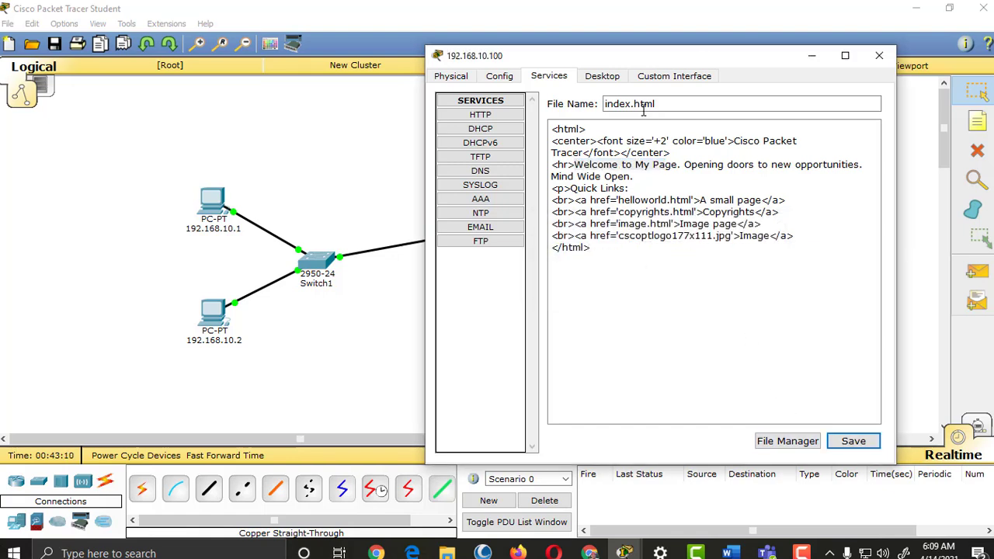
click(787, 441)
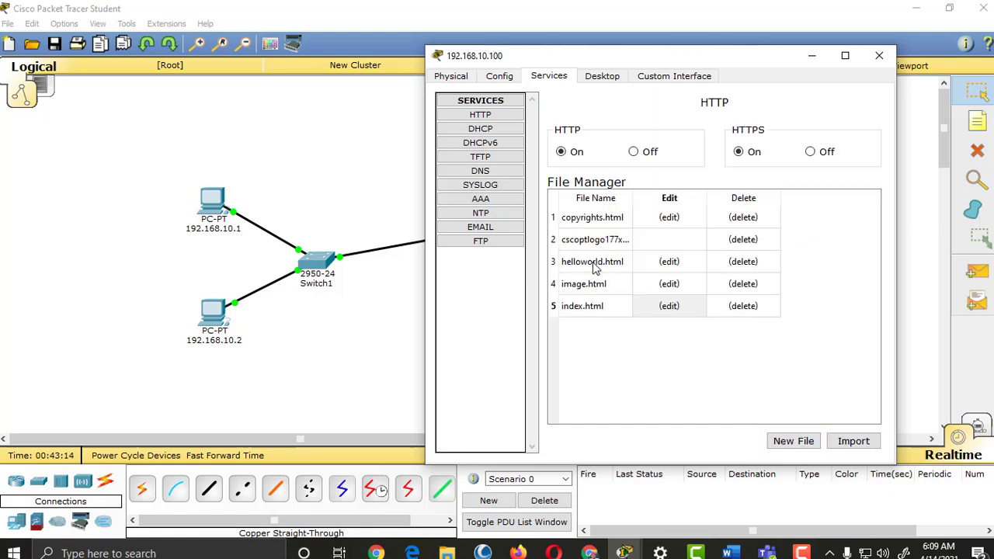
click(670, 262)
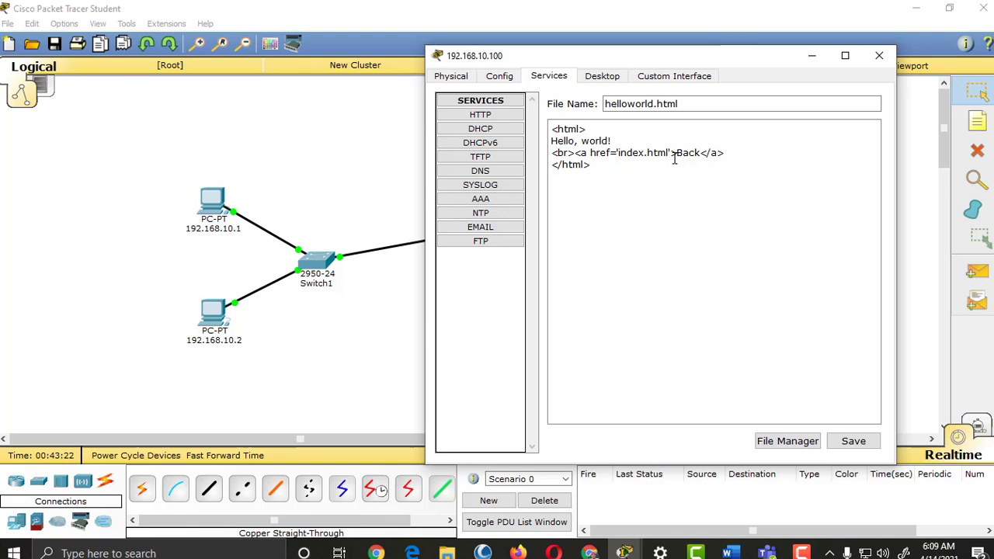
Step: Replace 'Hello, world' with 'Hi, I am just trying to edit this page in Packet Tracer!' and save
key(ctrl+shift+Right)
key(ctrl+shift+Right)
key(ctrl+shift+Right)
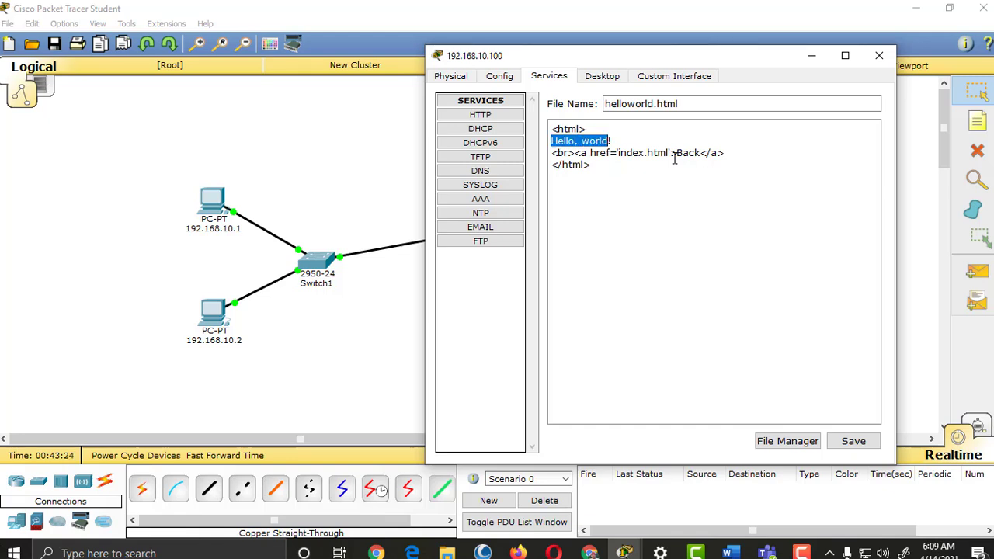
text(Hi)
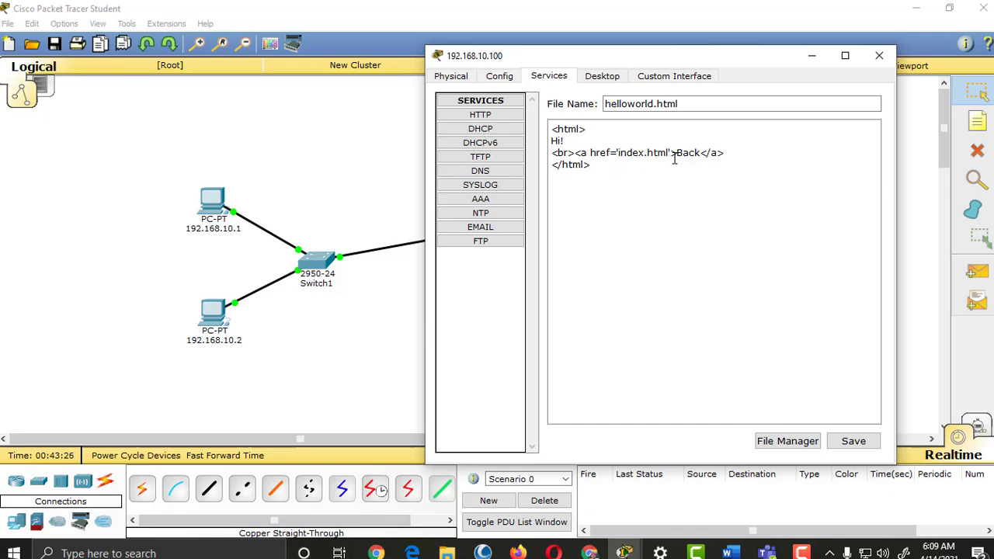
text(, I am just trying to edit this p)
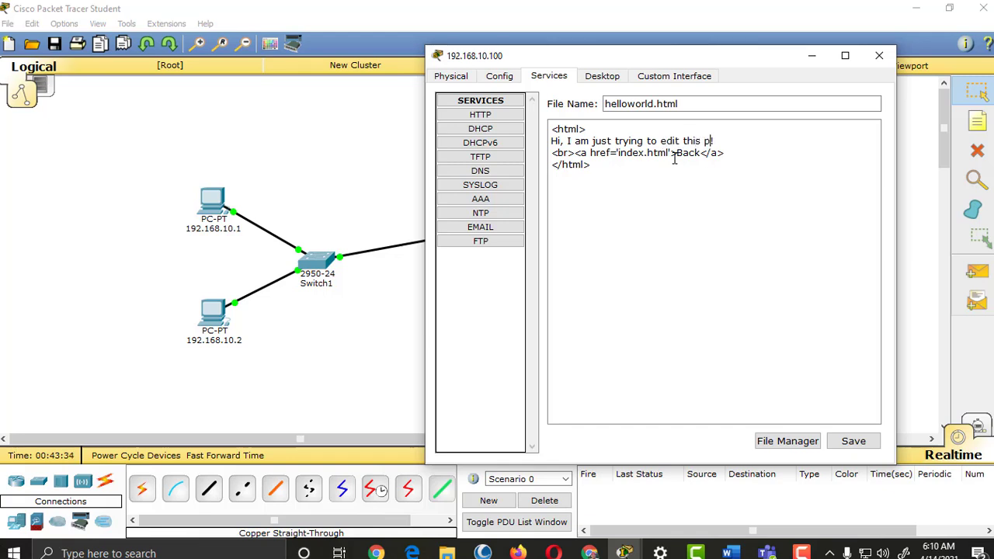
text(age in Packet Tracer)
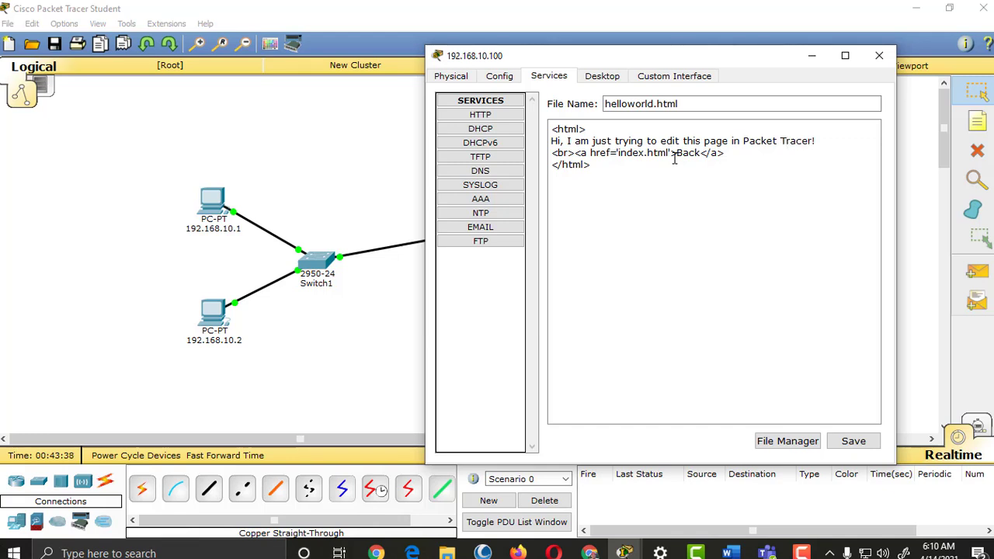
click(852, 443)
click(706, 284)
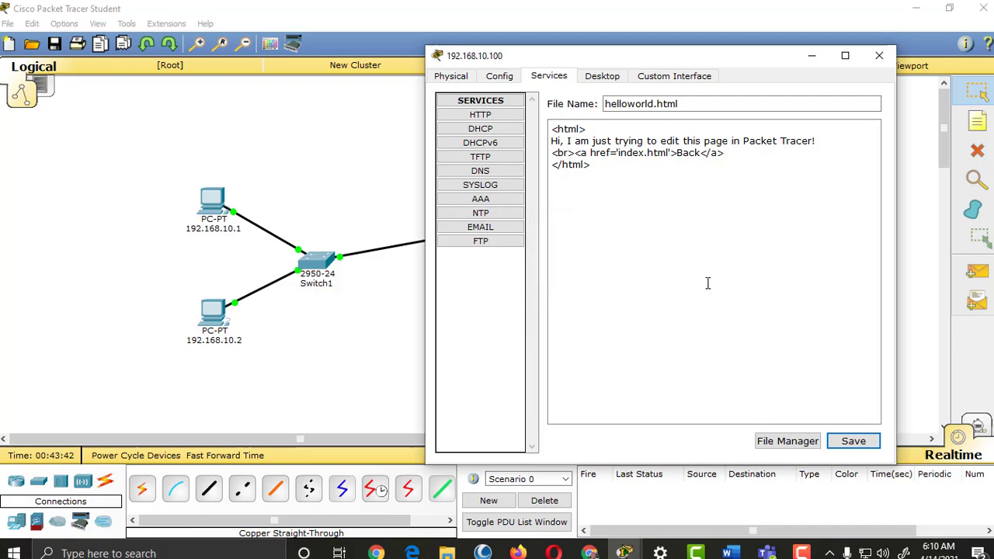
click(787, 441)
drag(746, 52, 795, 56)
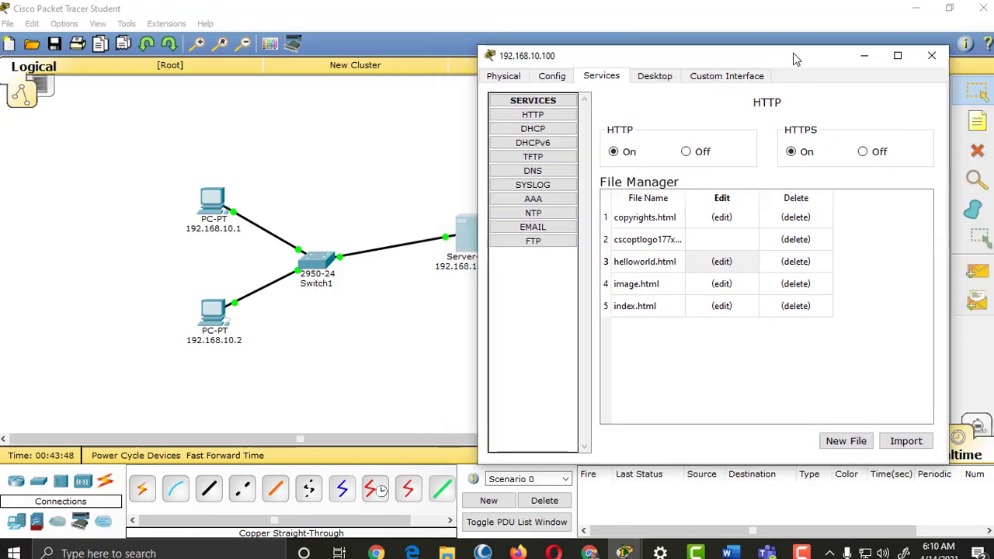
Step: Close the server window and load 192.168.10.100 in PC 192.168.10.2's web browser
click(931, 56)
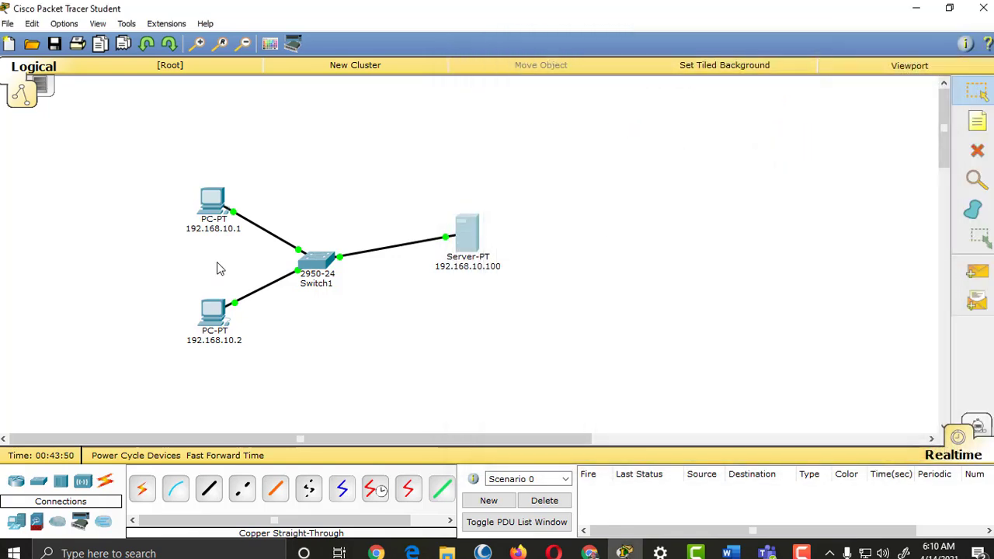
click(215, 318)
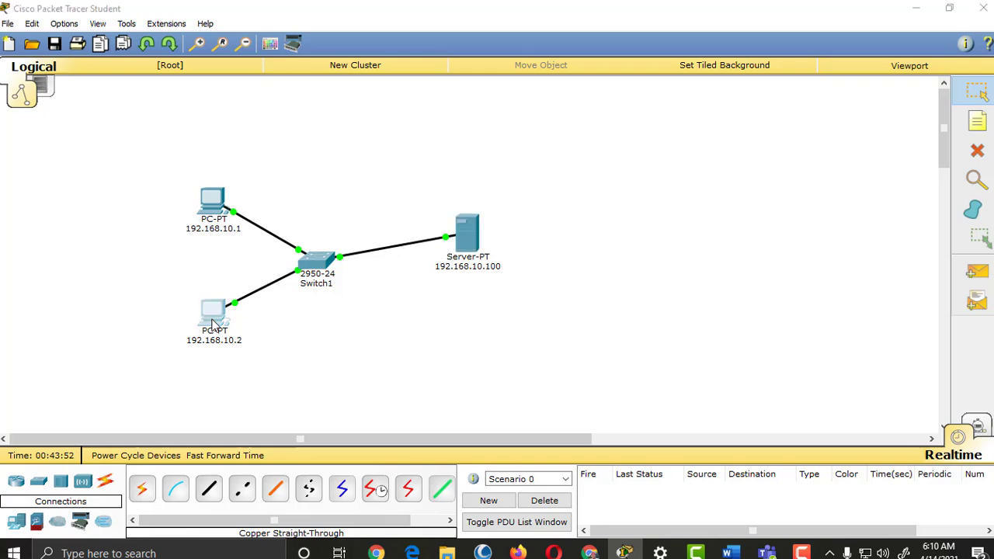
click(661, 168)
click(466, 180)
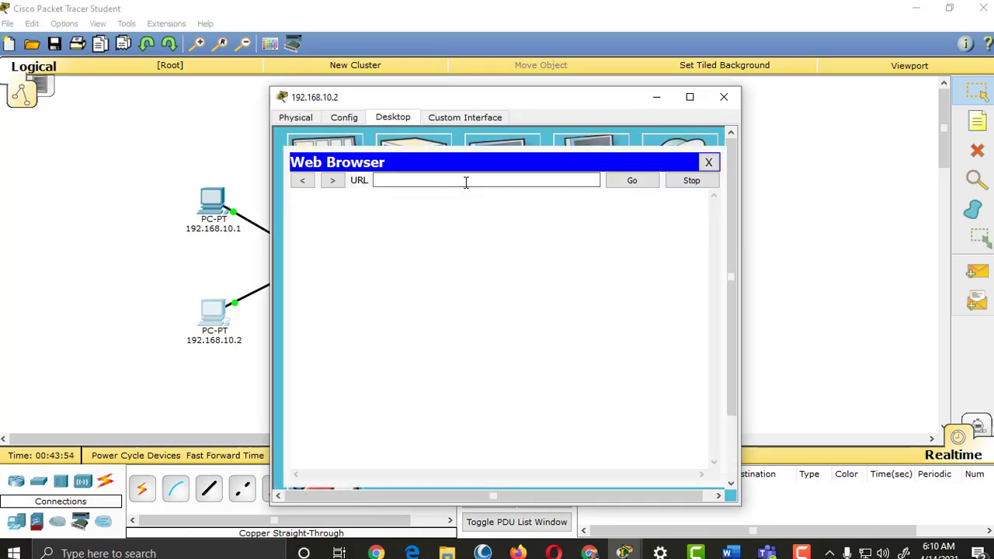
text(19)
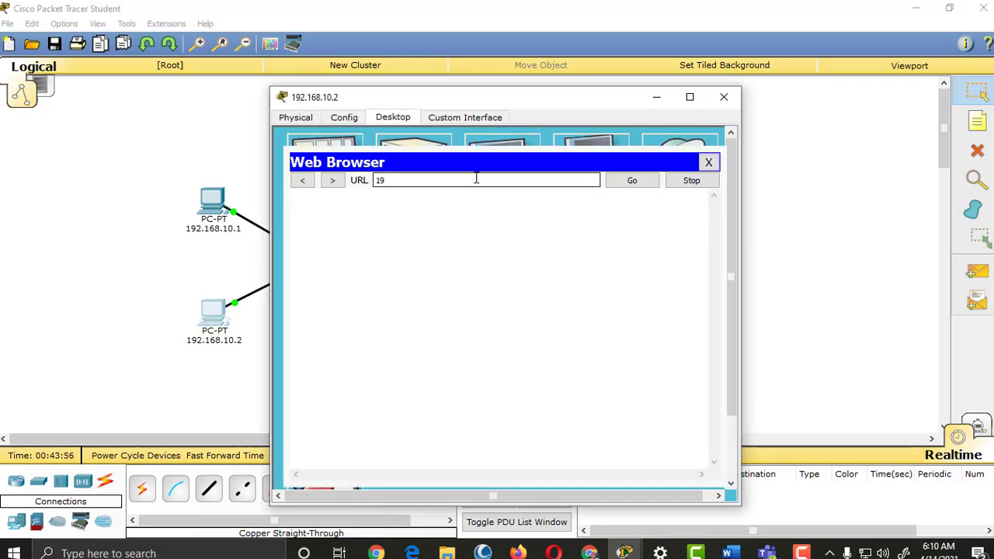
text(0.100)
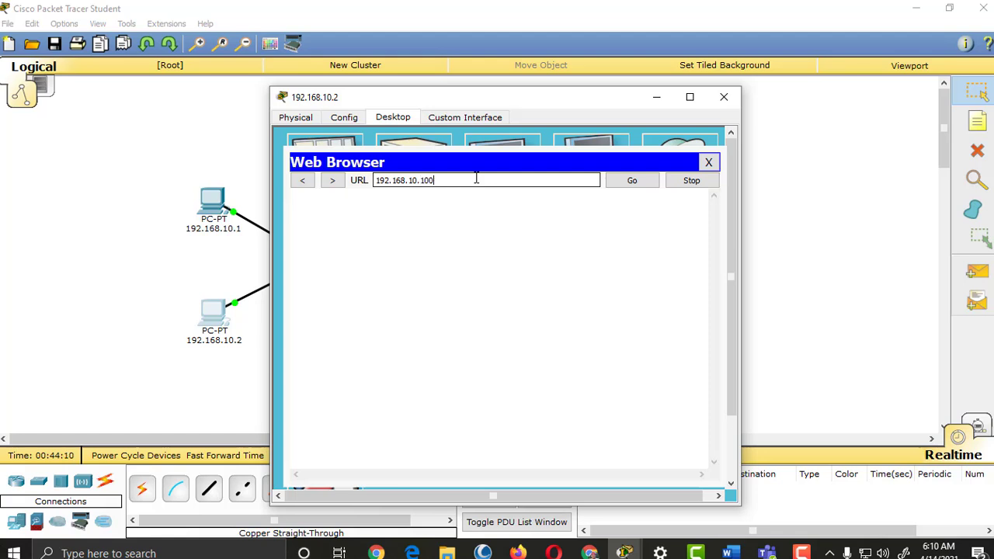
key(Return)
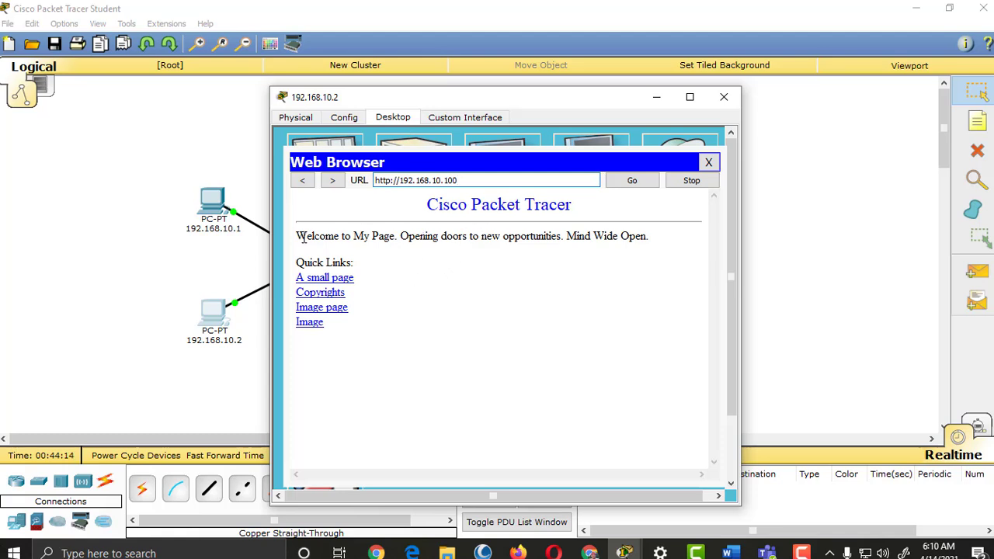
drag(301, 237, 375, 236)
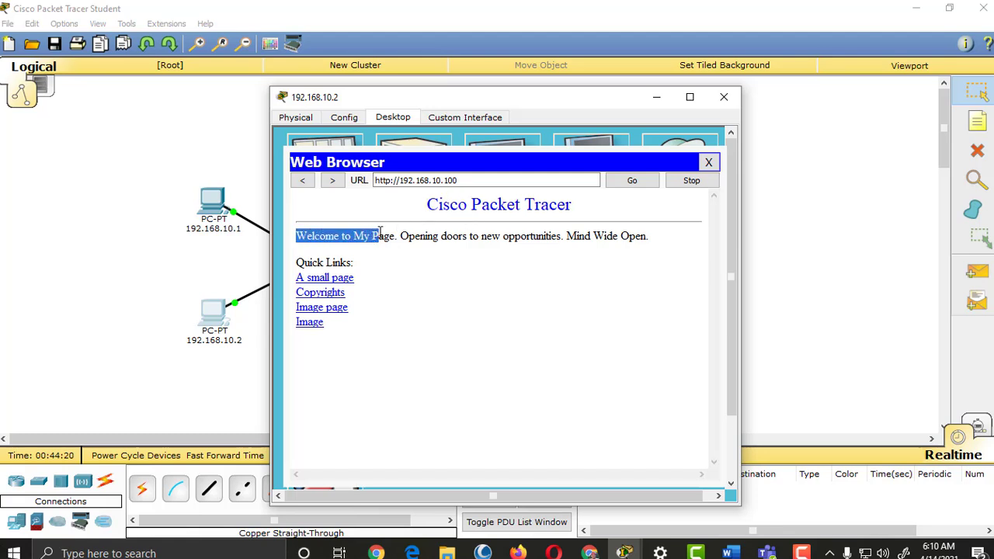
click(338, 238)
drag(296, 237, 393, 238)
click(388, 251)
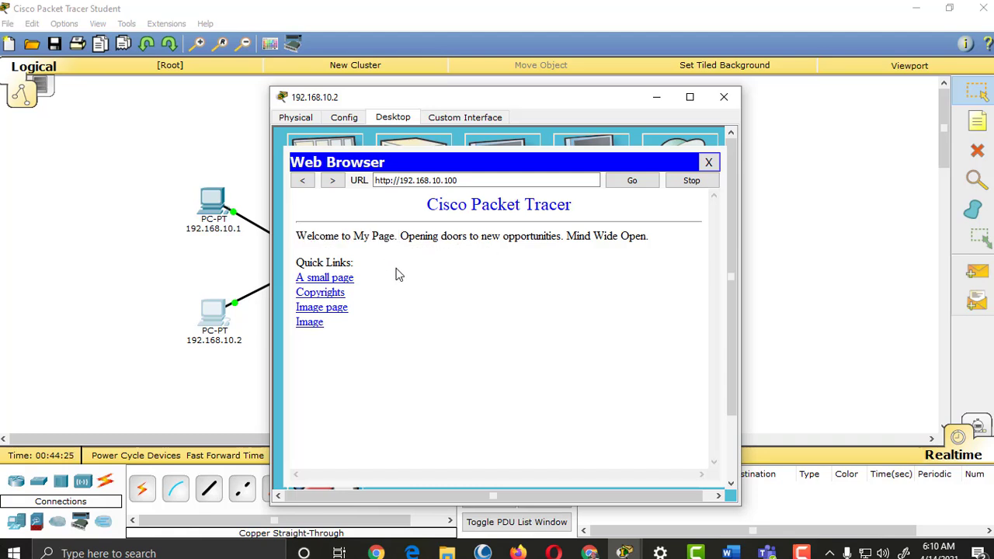
Step: Follow the 'A small page' link to view the edited helloworld greeting, then close the browser
click(337, 283)
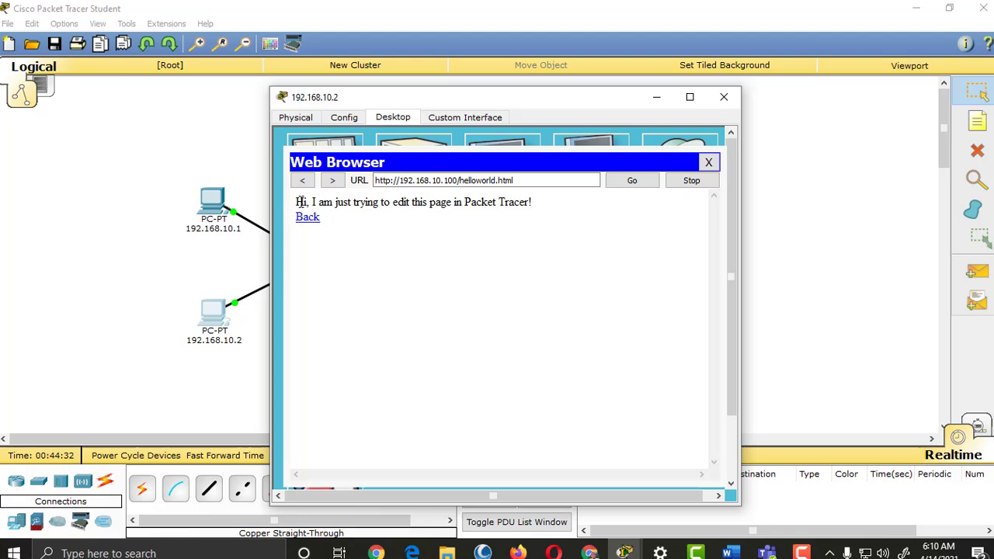
drag(296, 201, 546, 201)
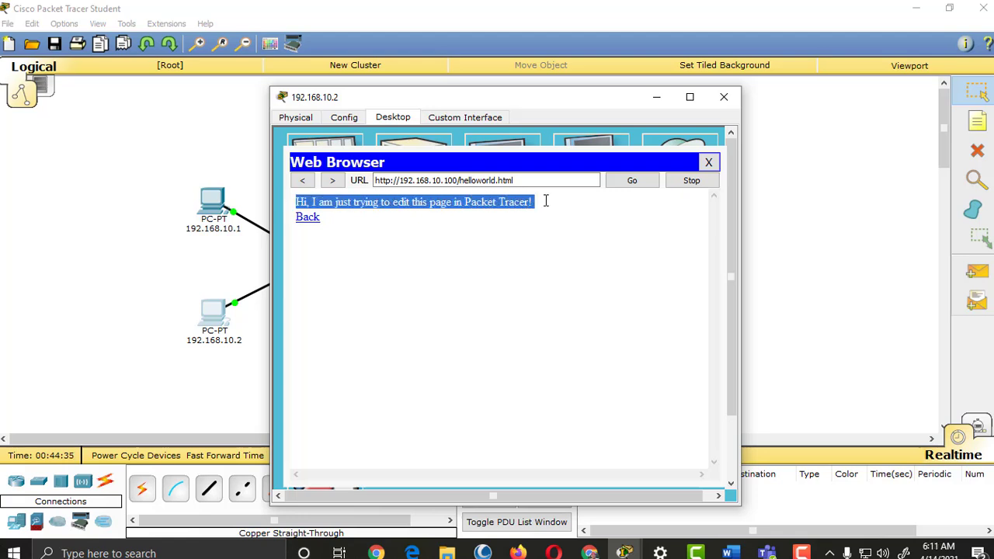
click(452, 235)
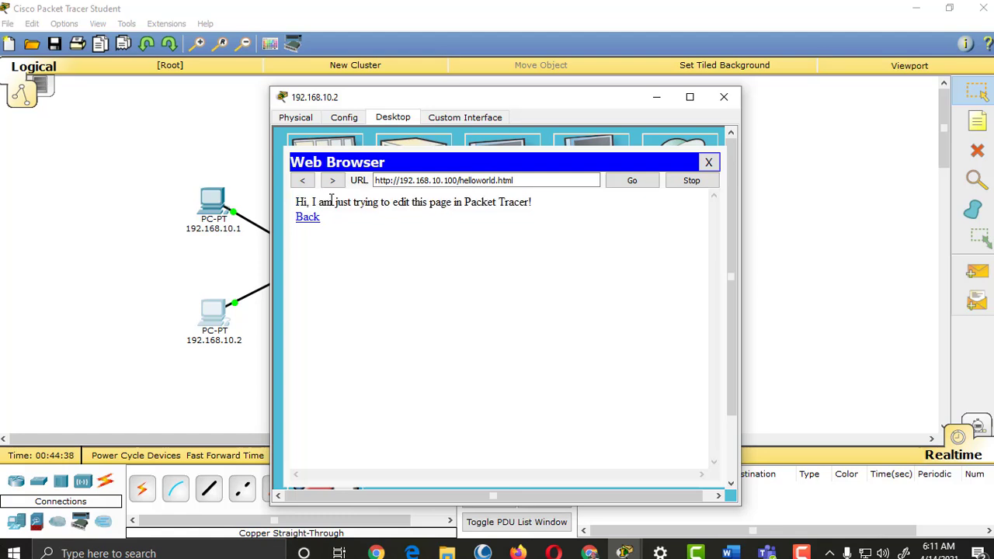
drag(351, 202, 430, 202)
click(453, 200)
drag(503, 202, 577, 203)
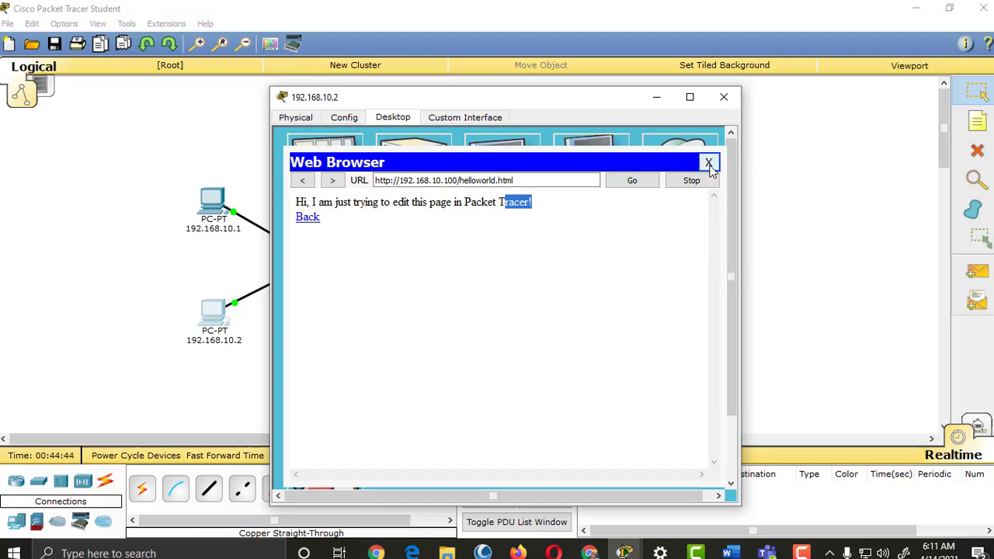
click(709, 164)
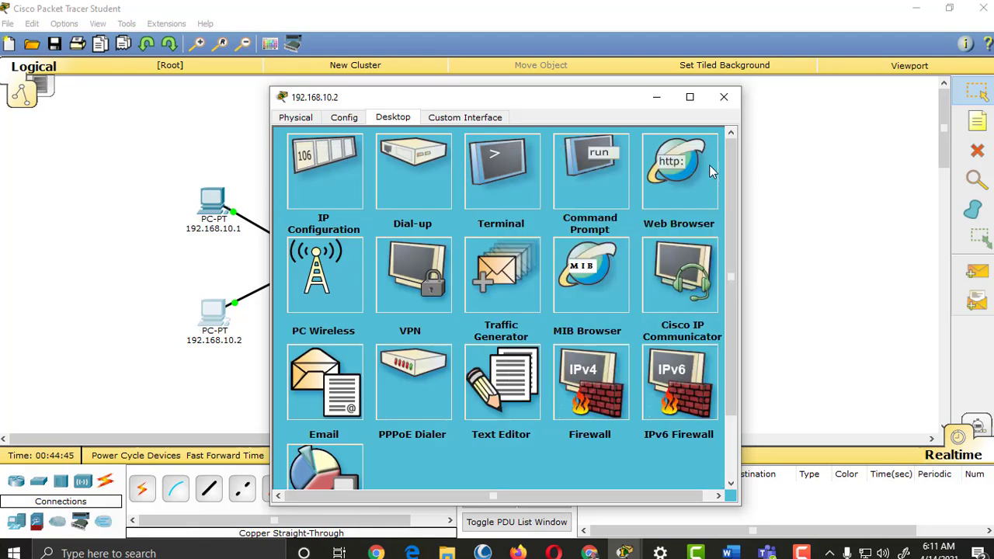
Step: Close PC 192.168.10.2 and open server 192.168.10.100's DNS page, currently off with no records
click(724, 99)
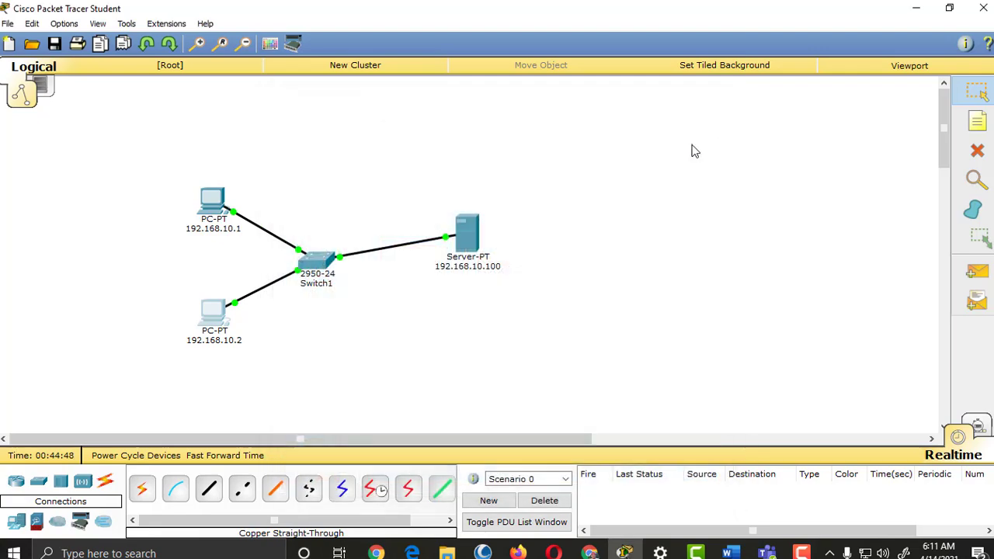
click(466, 247)
drag(581, 95, 787, 72)
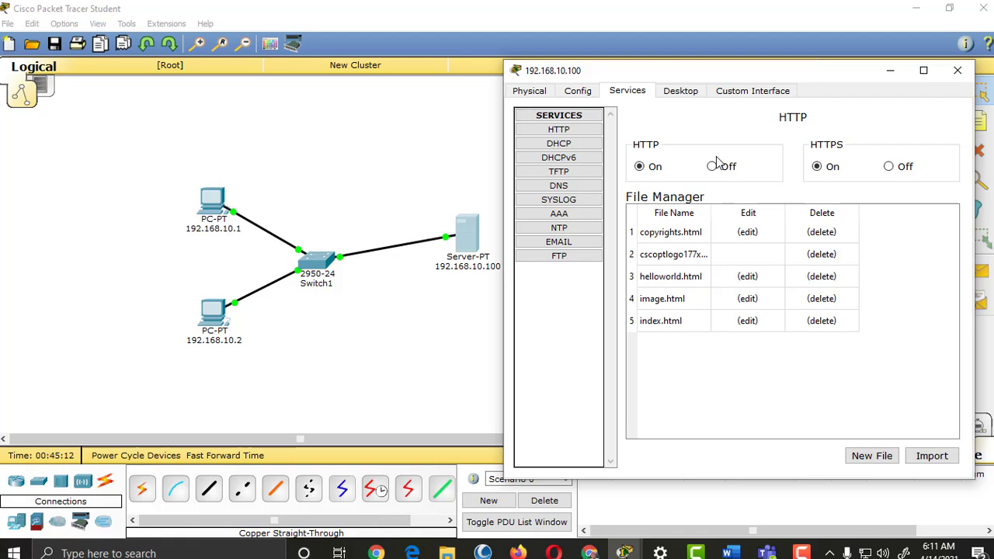
drag(748, 60, 747, 50)
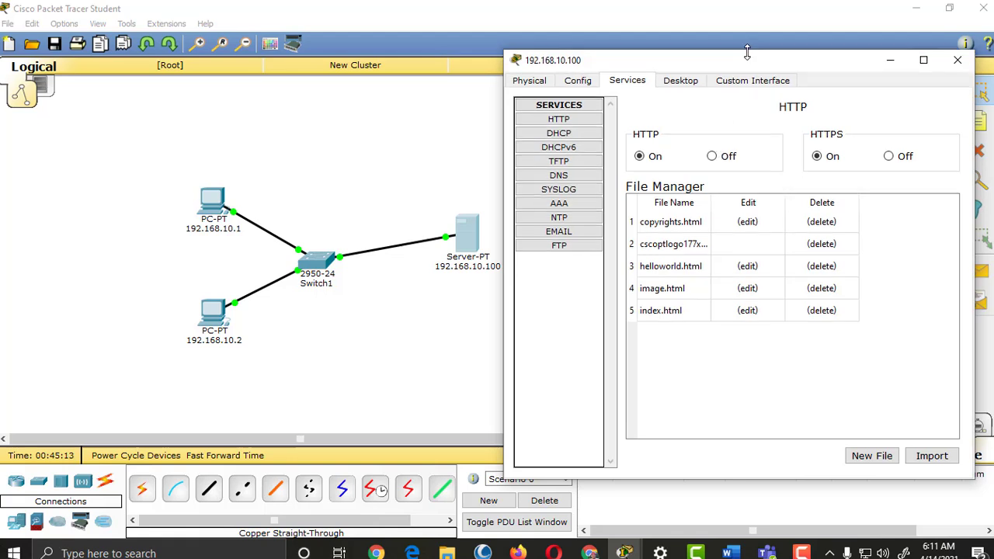
click(573, 177)
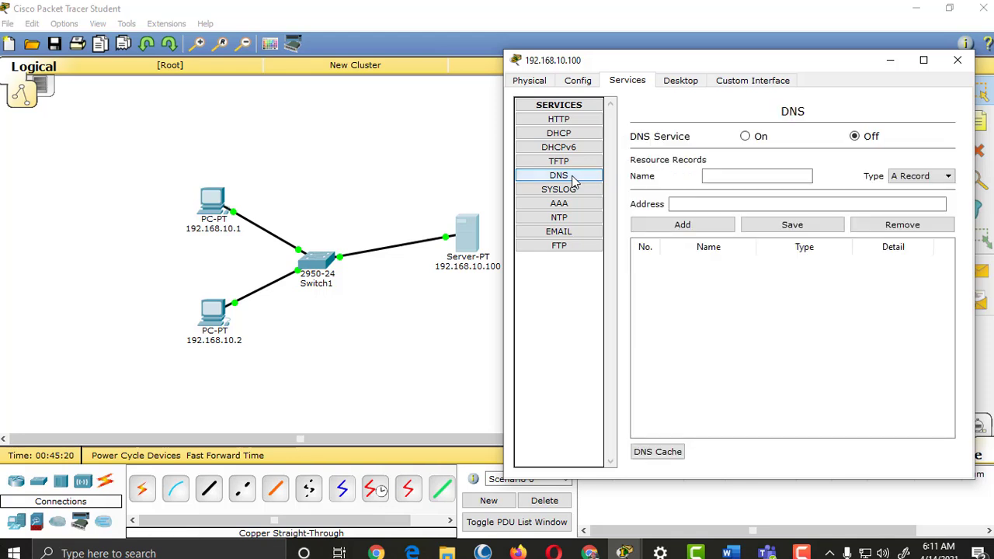
drag(816, 61, 771, 67)
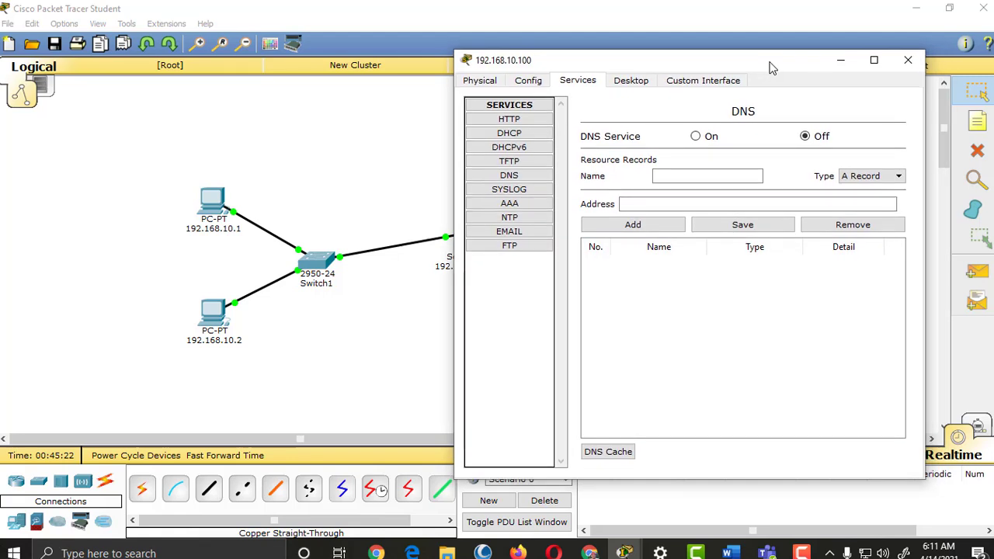
click(686, 205)
drag(746, 62, 780, 48)
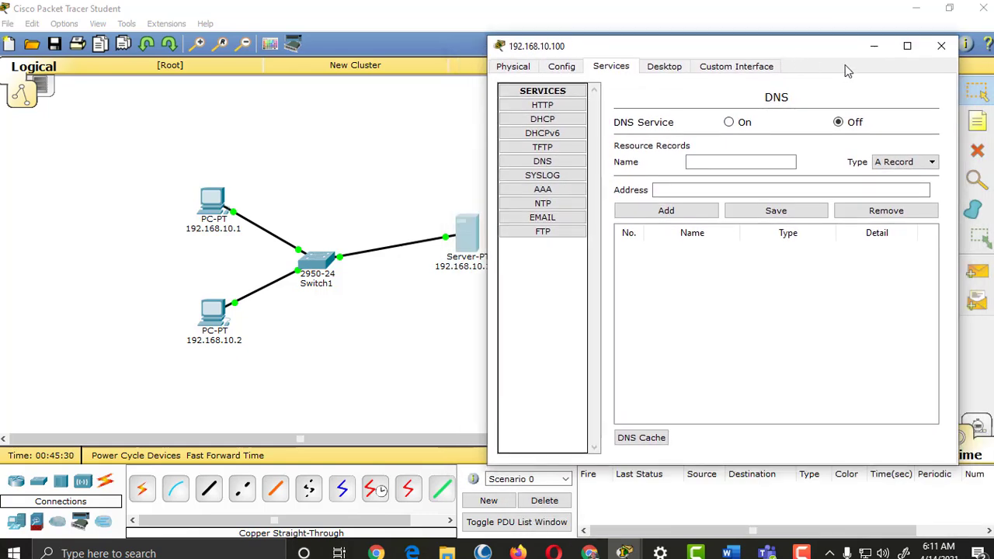
click(938, 46)
click(212, 202)
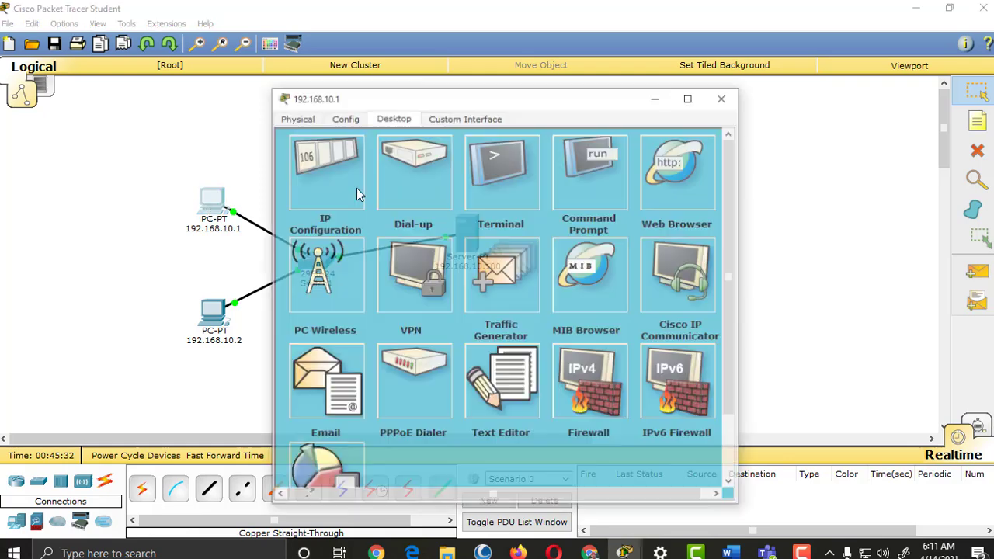
click(659, 168)
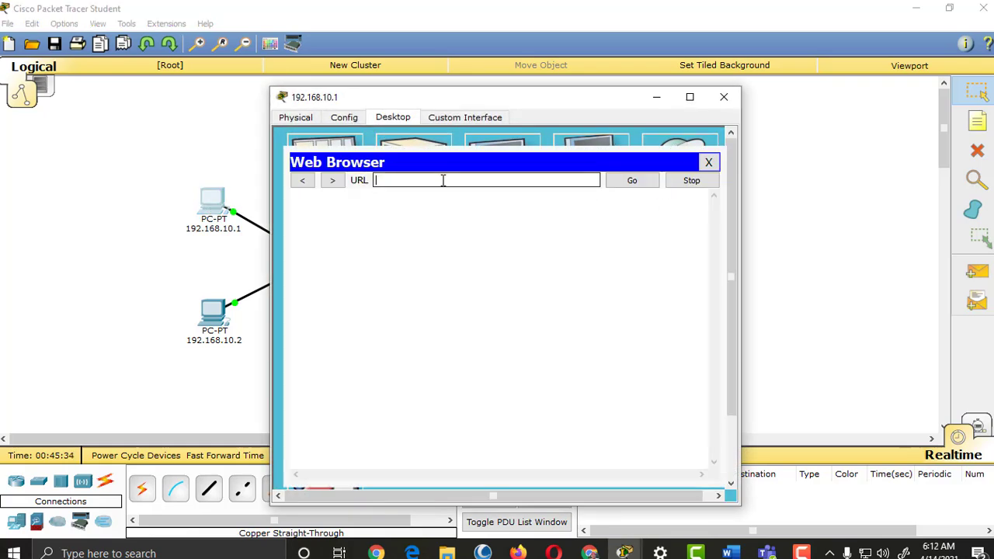
text(192.1638)
key(ctrl+a)
text(http://192.16)
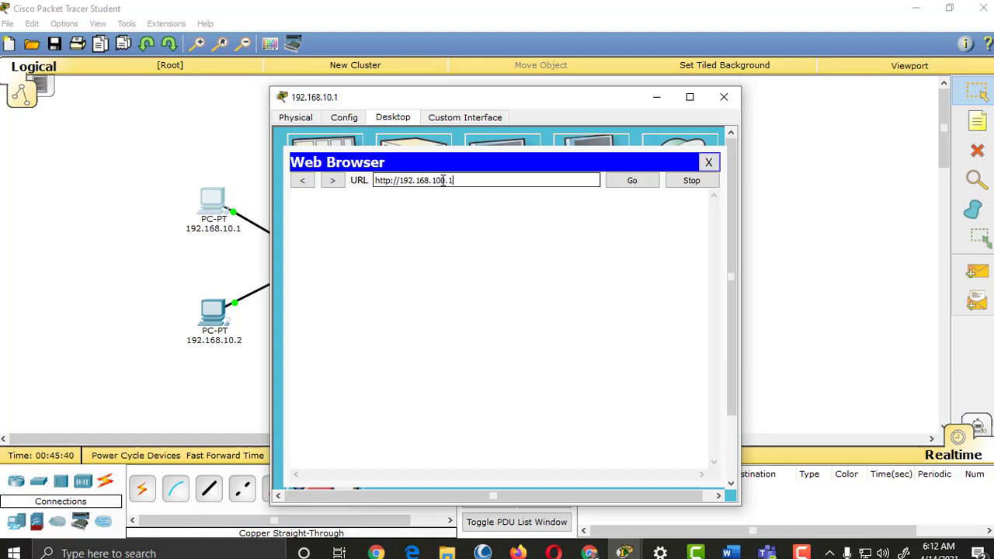
click(625, 182)
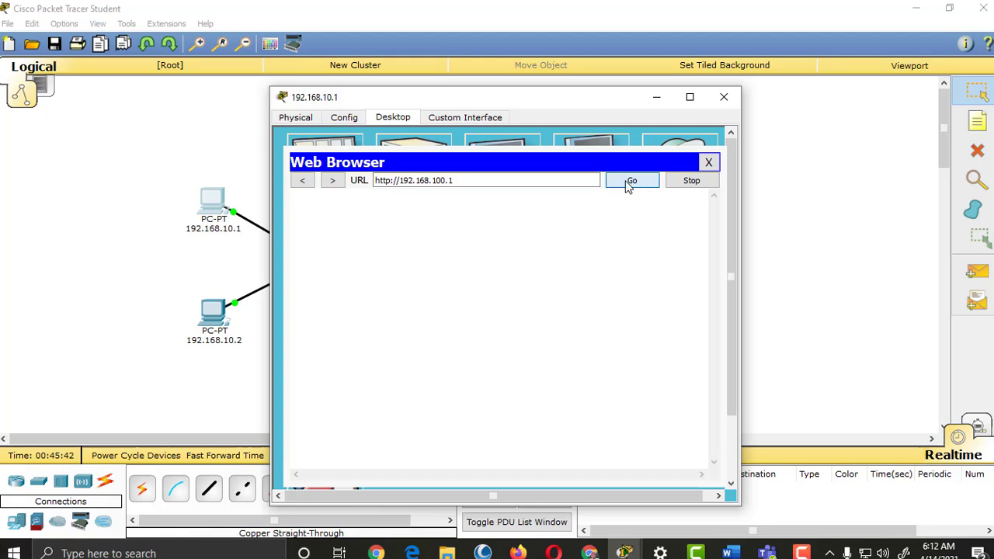
Step: Correct the address to 192.168.10.100 and load the server's welcome page
click(486, 183)
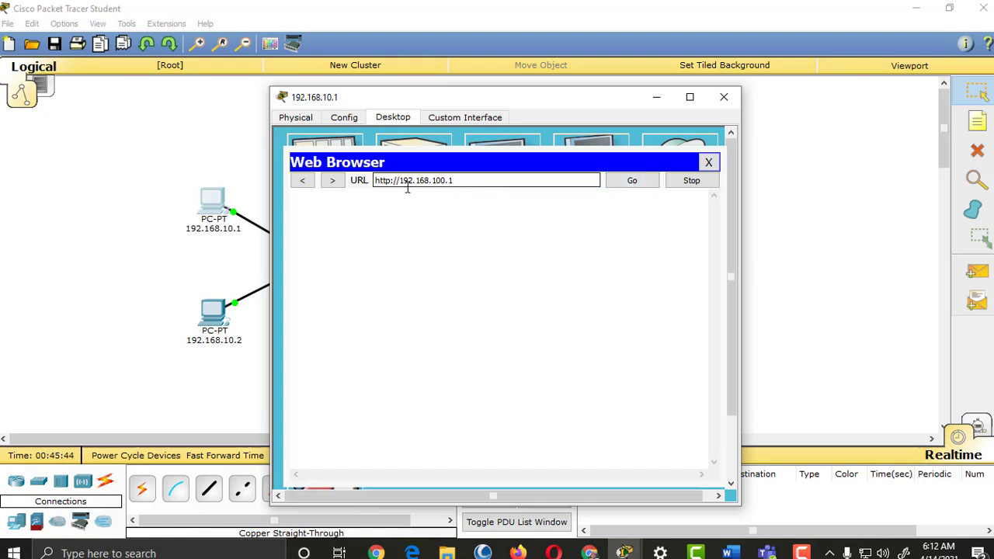
key(BackSpace)
key(BackSpace)
key(BackSpace)
key(BackSpace)
key(BackSpace)
key(BackSpace)
key(BackSpace)
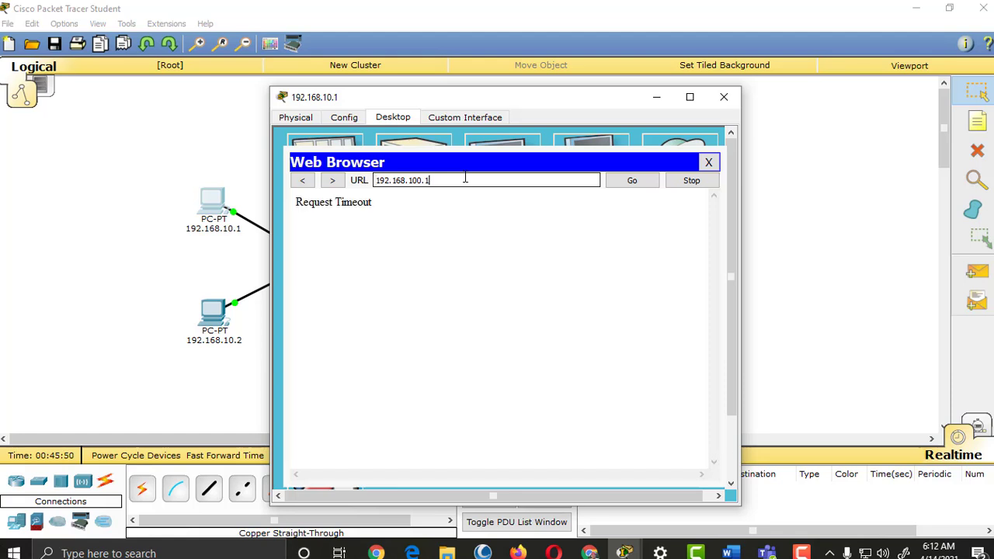
key(BackSpace)
key(Return)
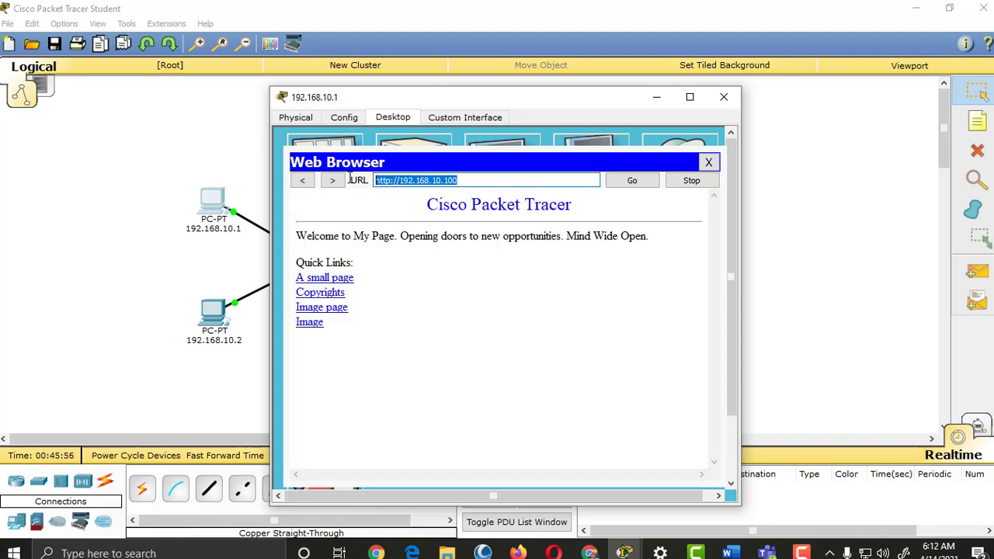
Step: Select the loaded address, then close the browser and PC 192.168.10.1's window
drag(462, 181, 386, 180)
drag(470, 180, 371, 186)
click(472, 180)
drag(477, 180, 375, 181)
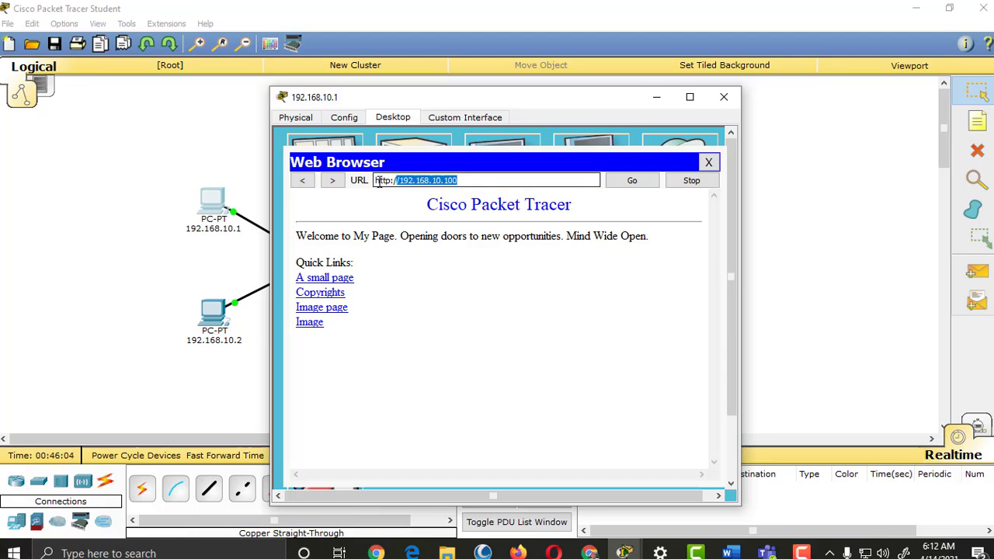
click(471, 180)
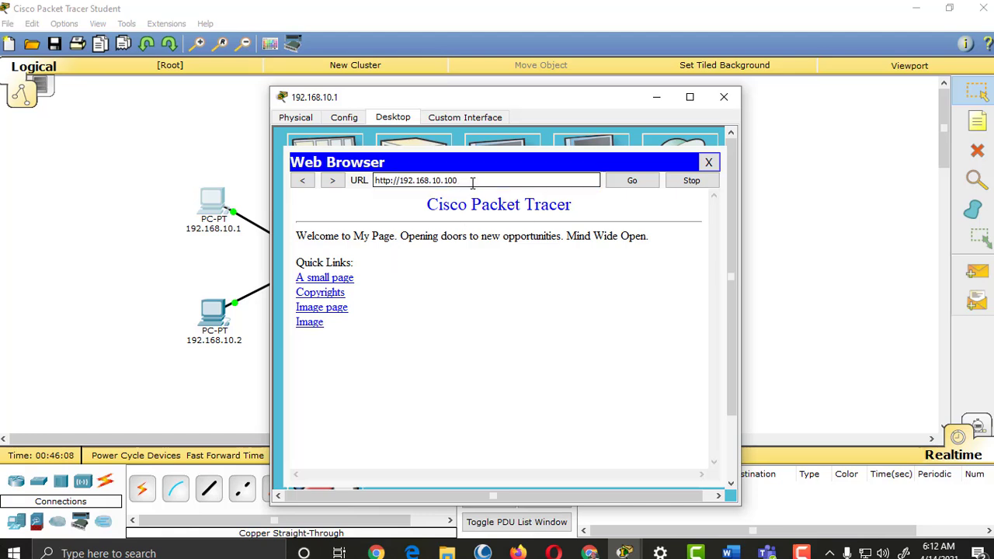
drag(469, 180, 343, 182)
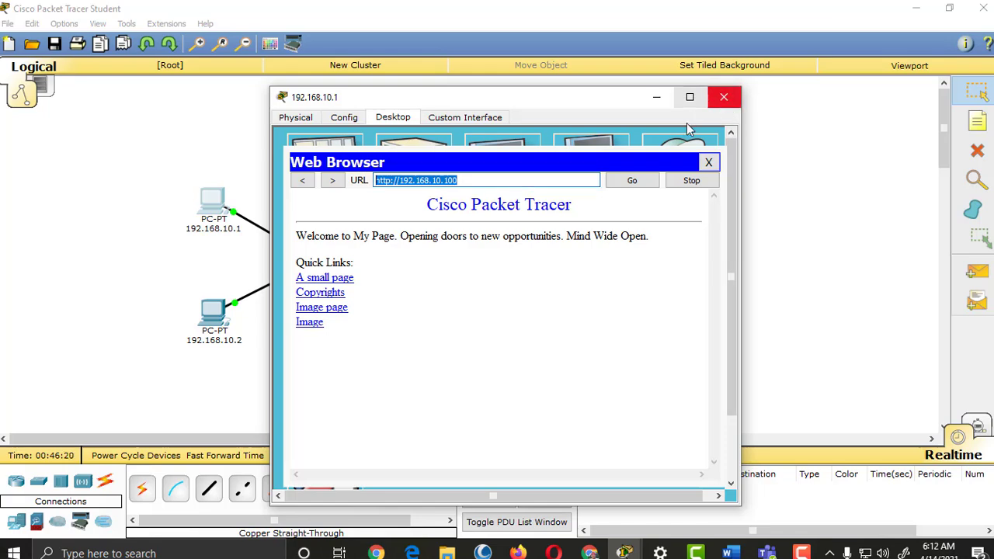
click(709, 163)
click(723, 97)
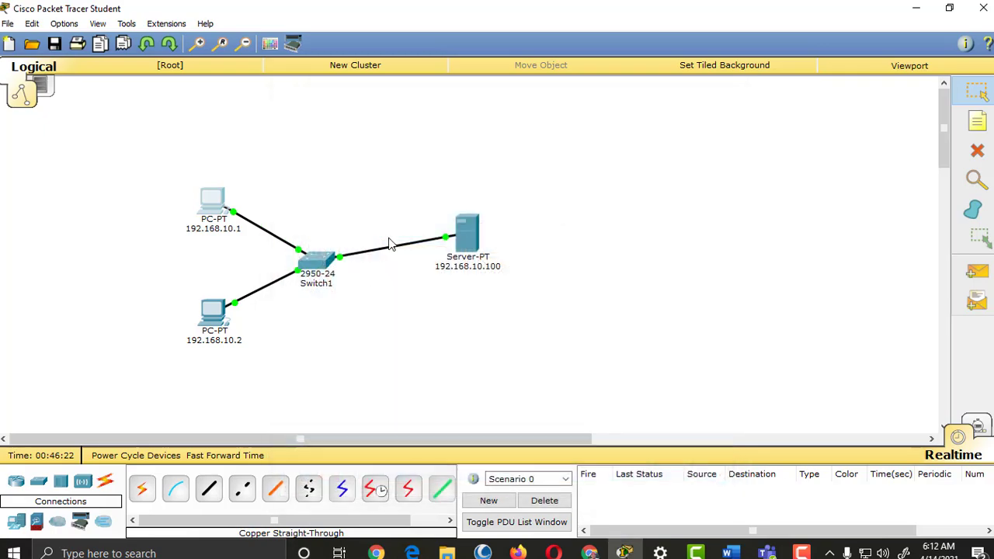
Step: Turn on the server's DNS service and enter the record name mypage.com
click(474, 233)
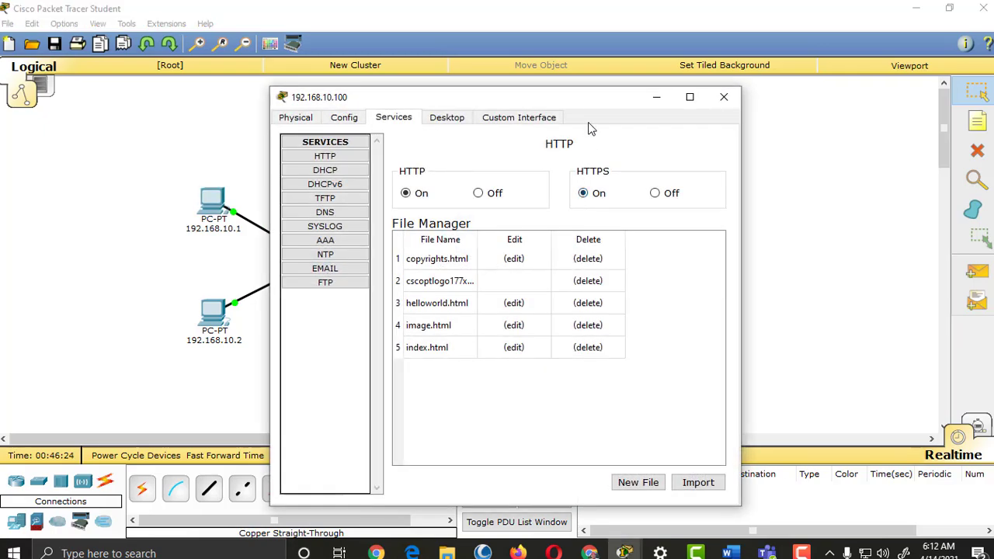
drag(595, 97, 755, 59)
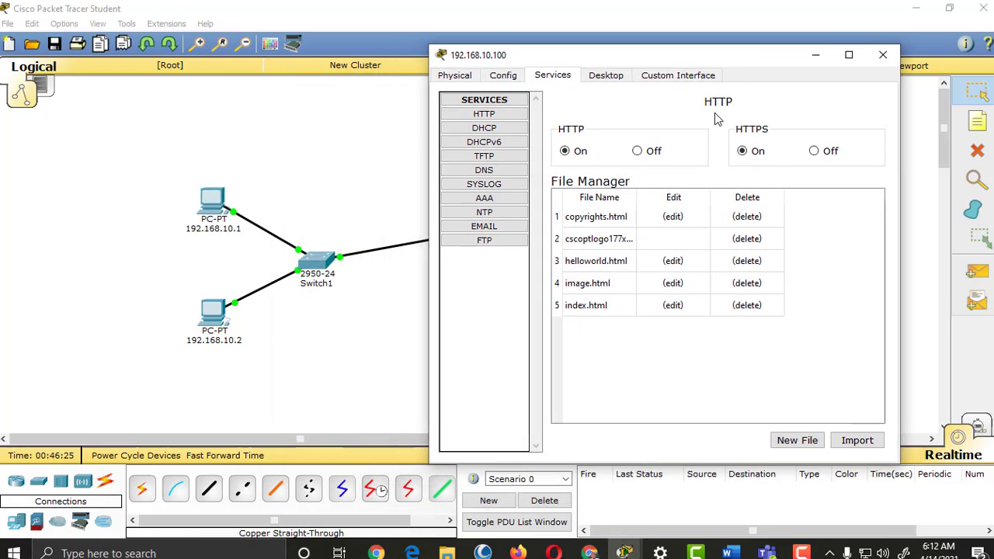
click(484, 169)
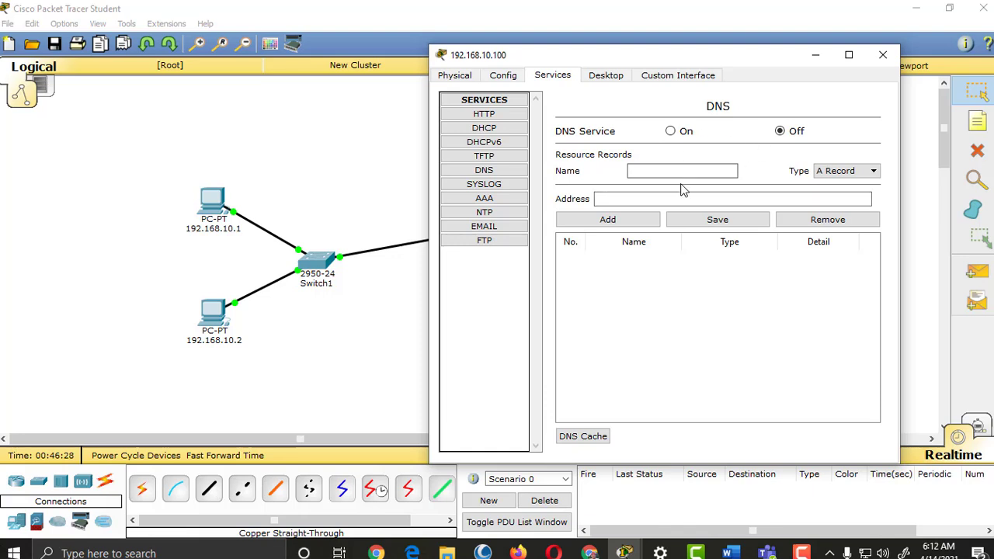
click(670, 131)
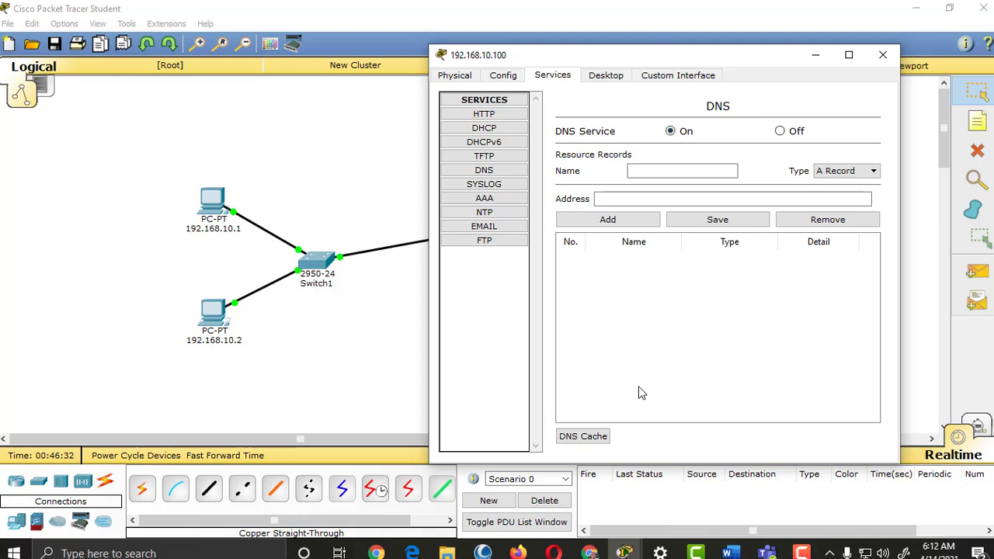
click(661, 172)
text(my)
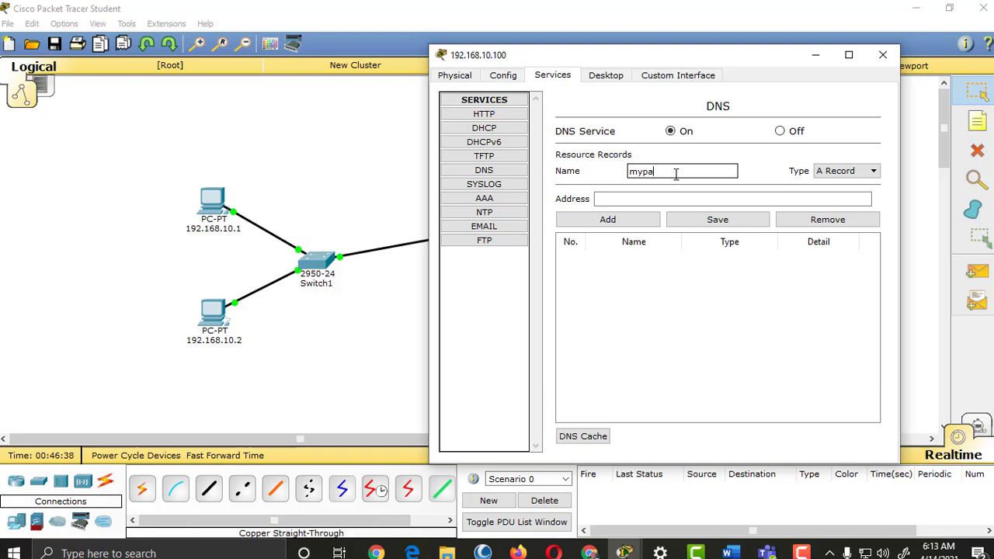
text(page.com)
Step: Enter address 192.168.10.100, add the mypage.com A record, and close the server window
click(650, 200)
drag(674, 60, 796, 115)
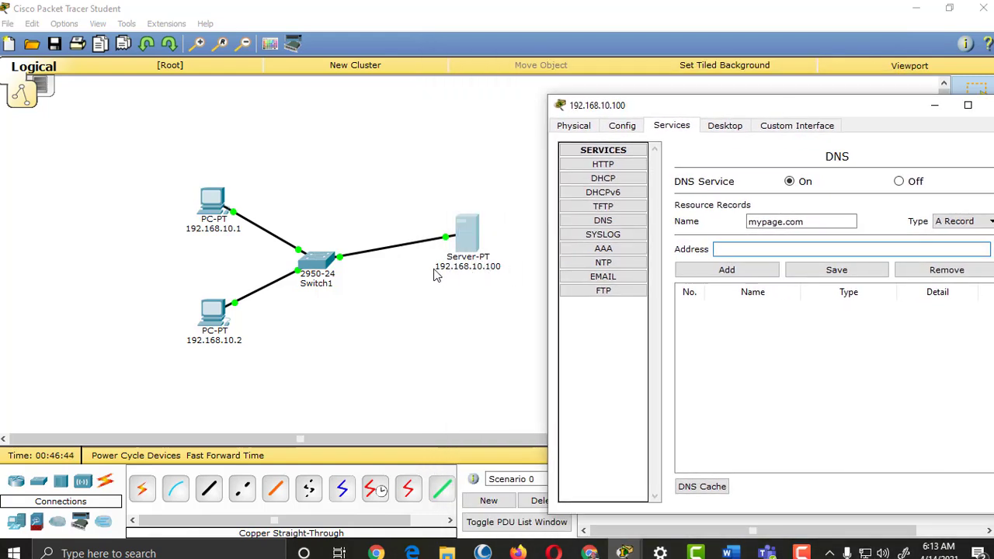
drag(820, 109, 652, 70)
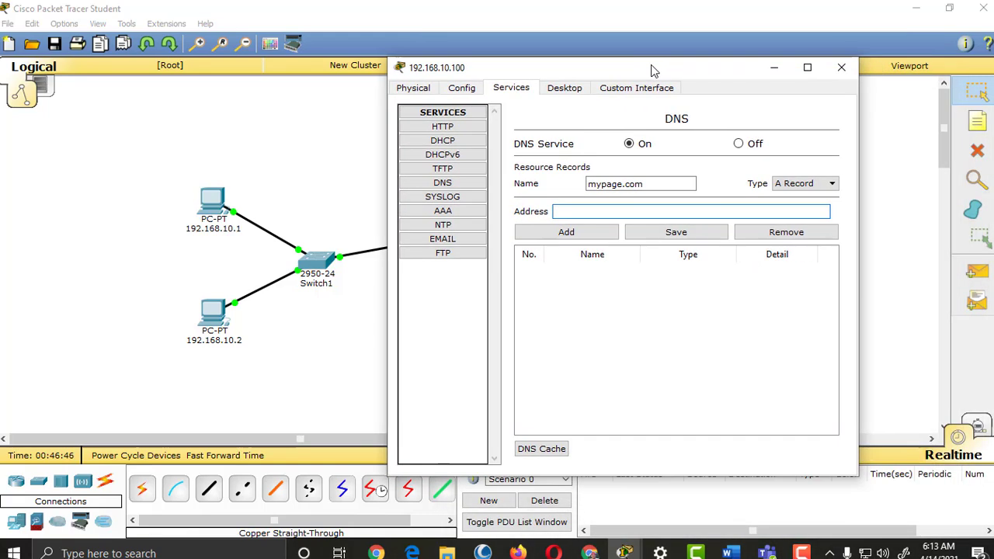
text(192.168)
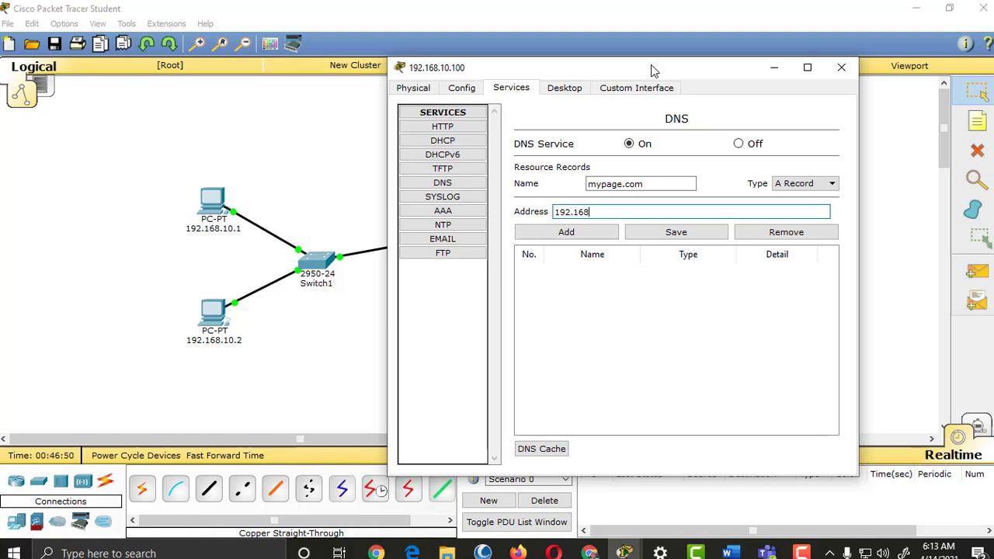
text(.10.100)
drag(653, 70, 640, 102)
click(761, 269)
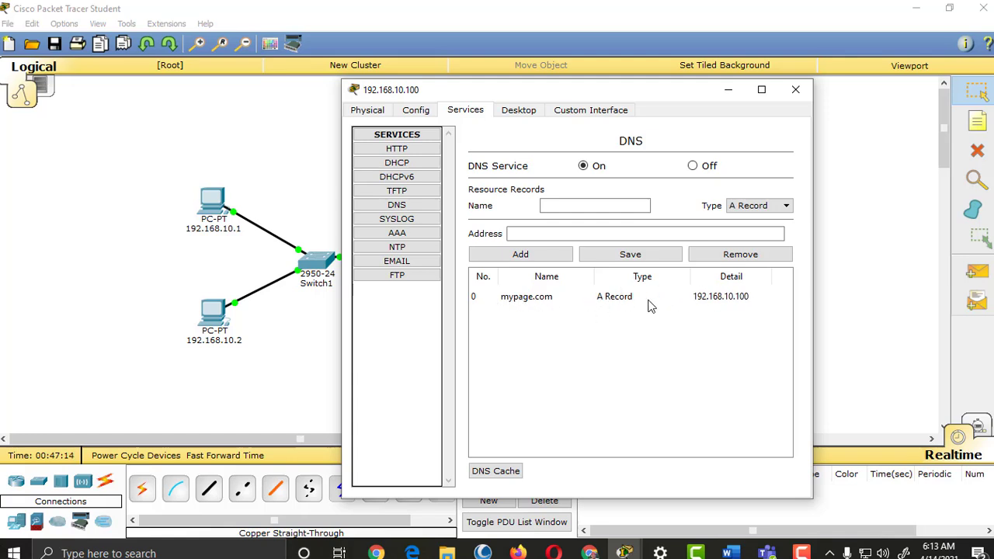
click(794, 91)
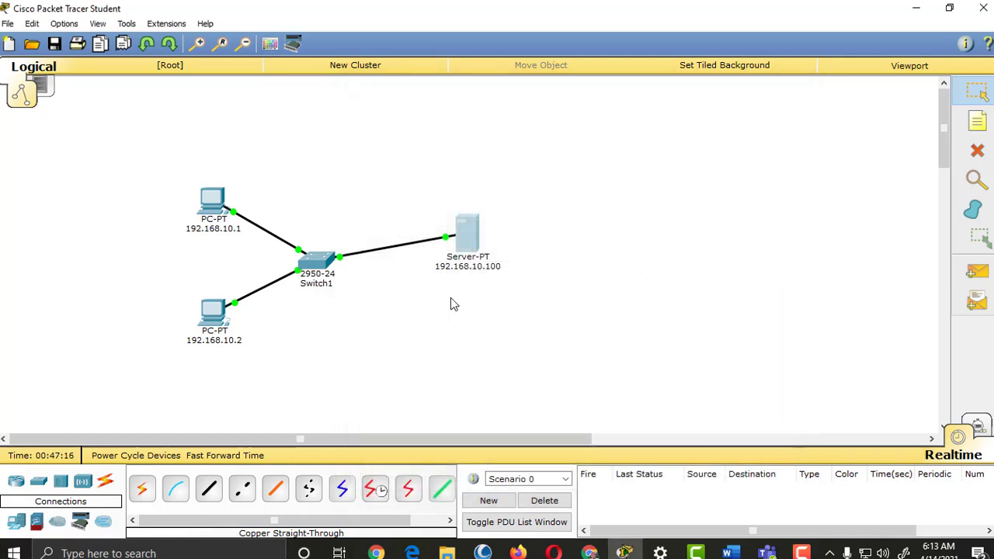
Step: Set PC 192.168.10.1's DNS server to 192.168.10.100 in IP Configuration and close its window
mouse_move(466, 232)
mouse_down()
mouse_move(472, 223)
mouse_move(460, 233)
mouse_up()
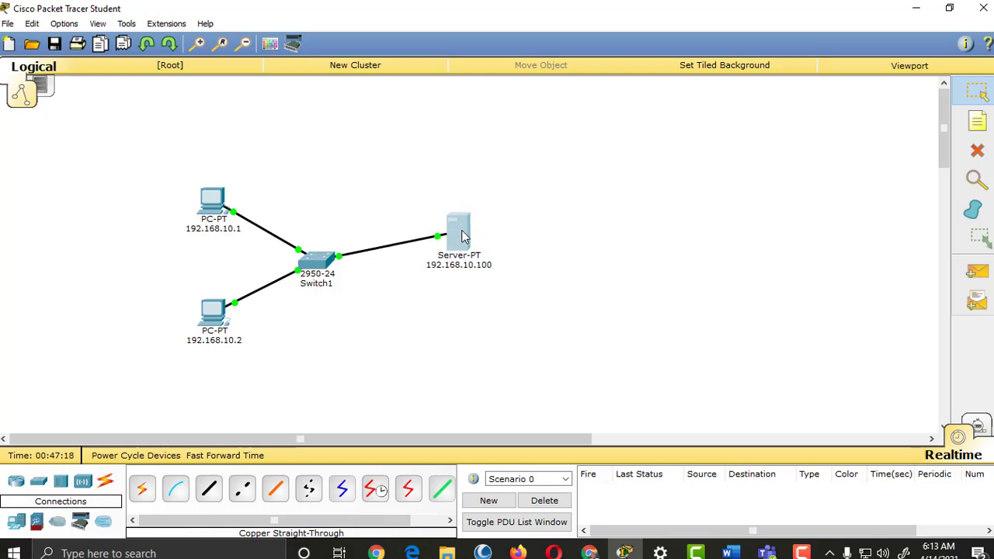
click(217, 210)
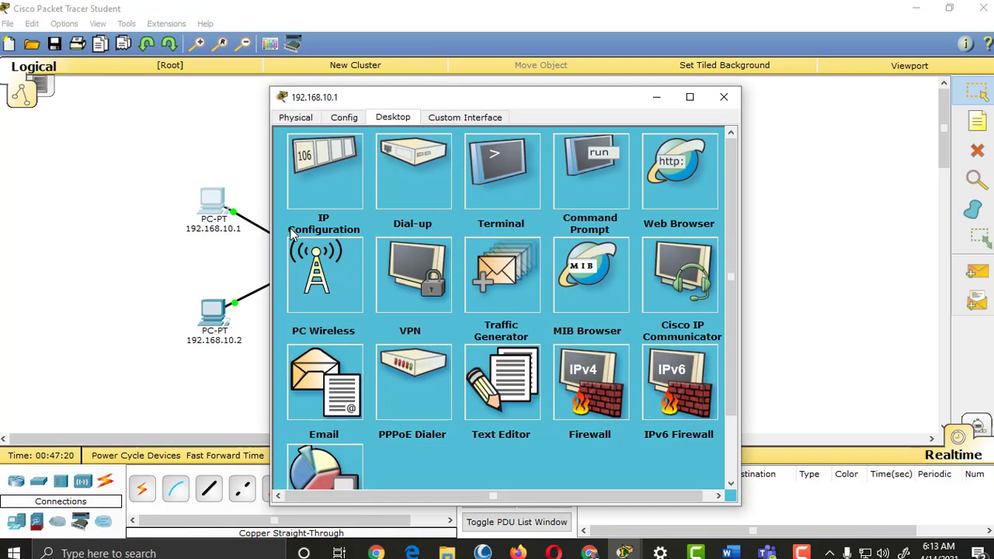
drag(487, 96, 668, 47)
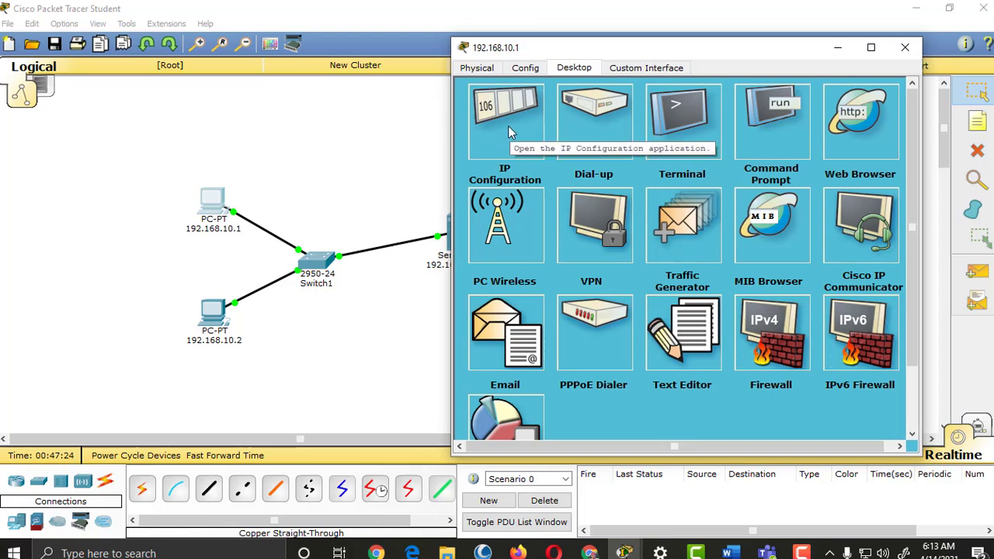
click(509, 129)
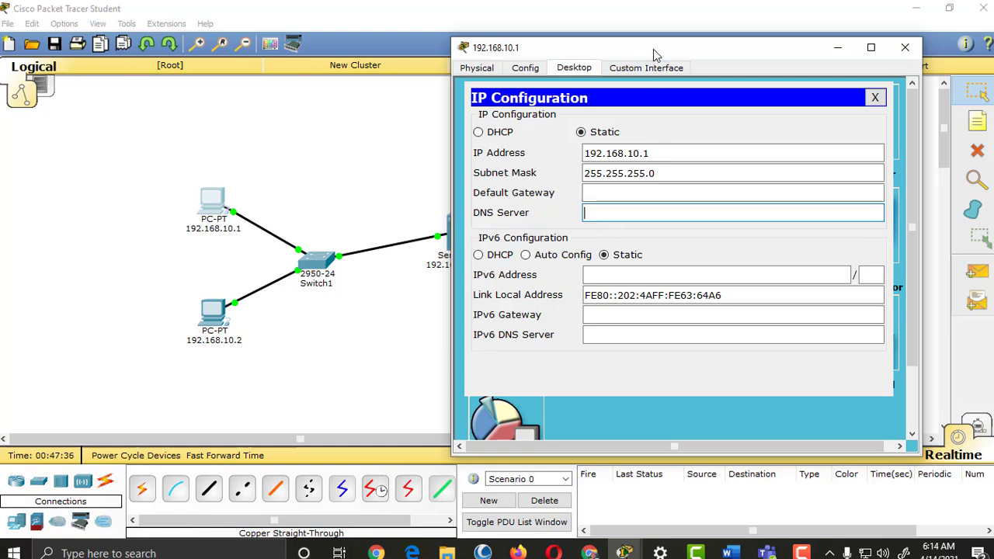
drag(653, 49, 807, 49)
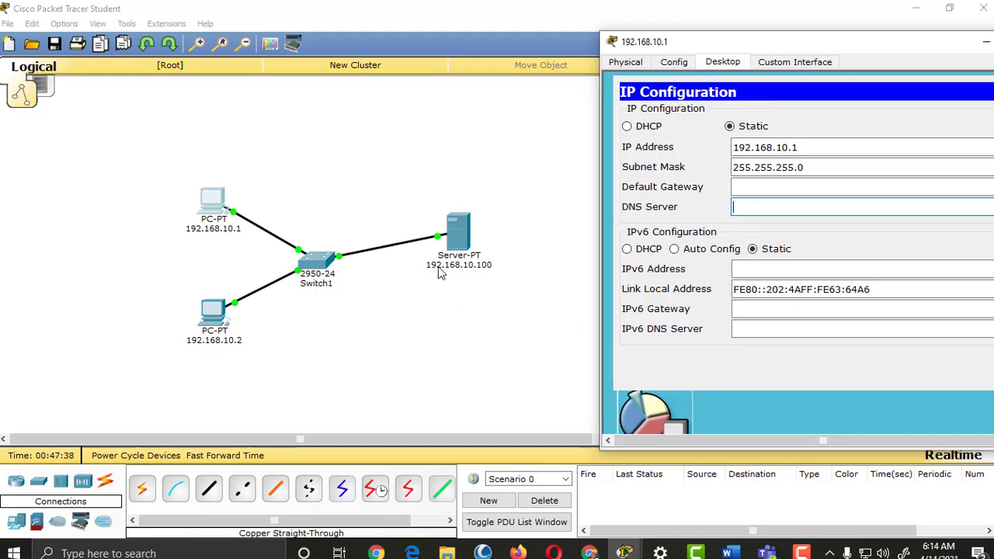
drag(887, 46, 809, 60)
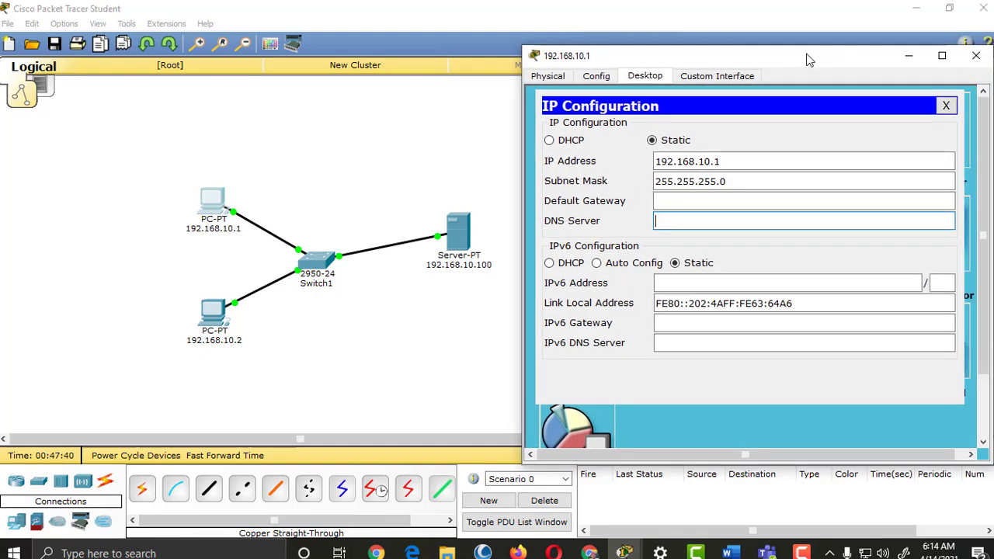
text(.168.10.100)
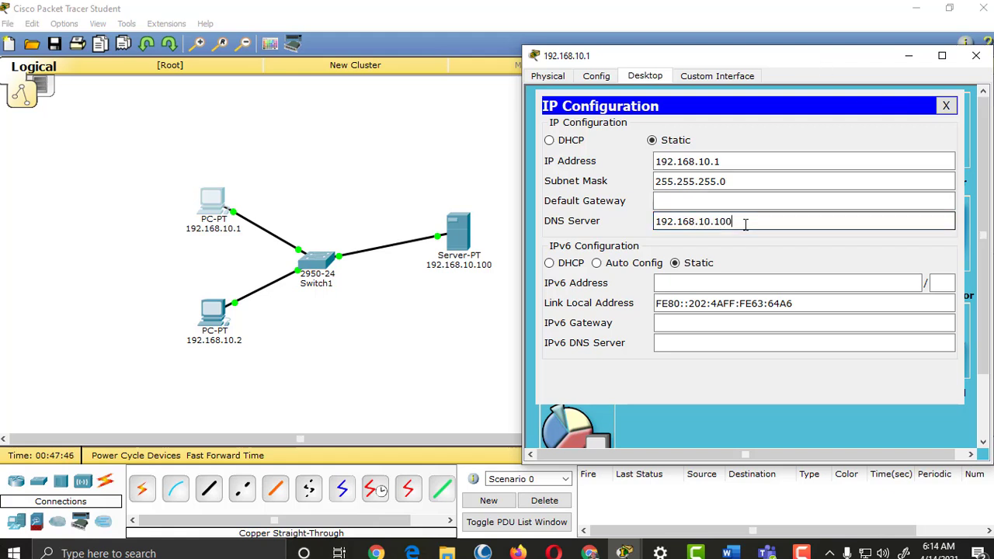
drag(744, 223, 633, 227)
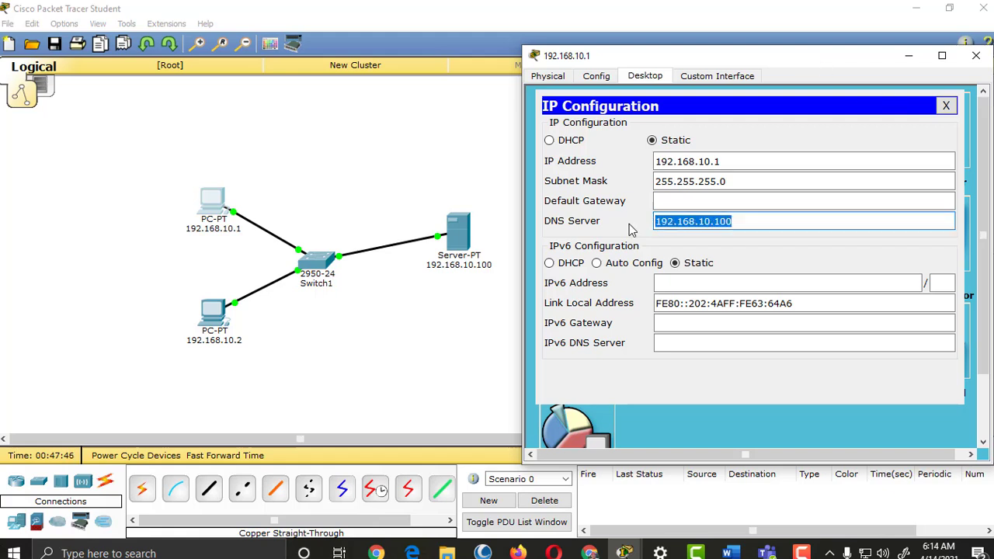
click(976, 56)
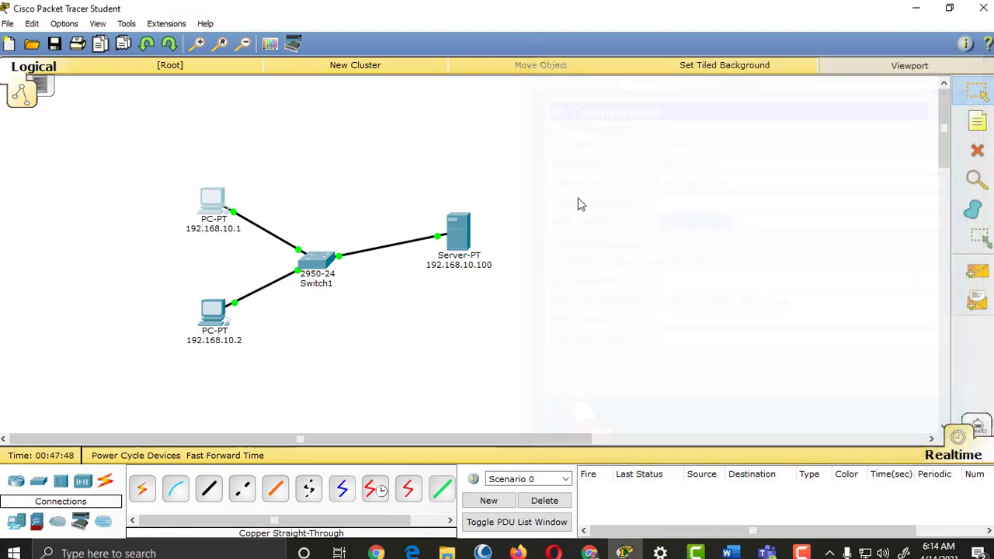
Step: Set PC 192.168.10.2's DNS server to 192.168.10.100 and close its window
click(222, 321)
click(346, 205)
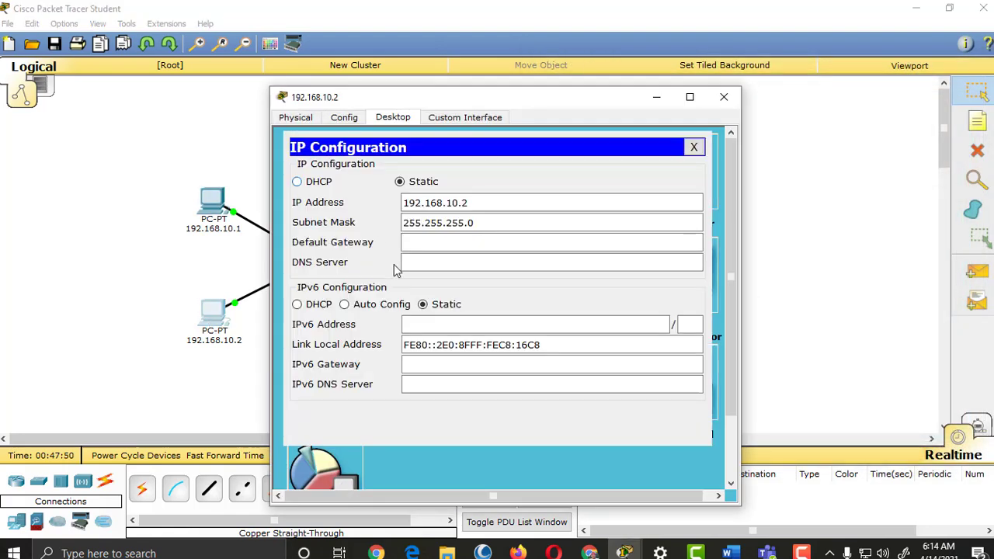
click(433, 261)
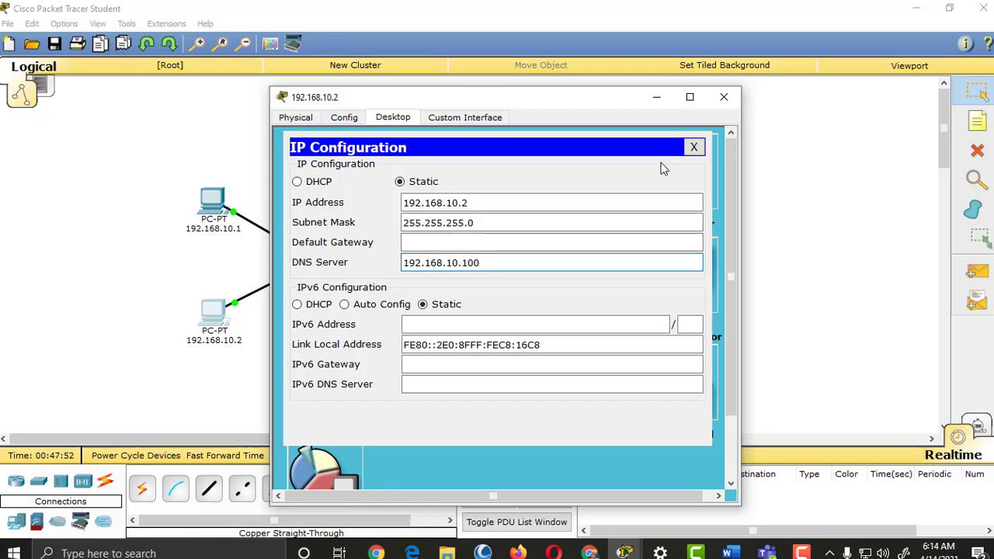
click(724, 96)
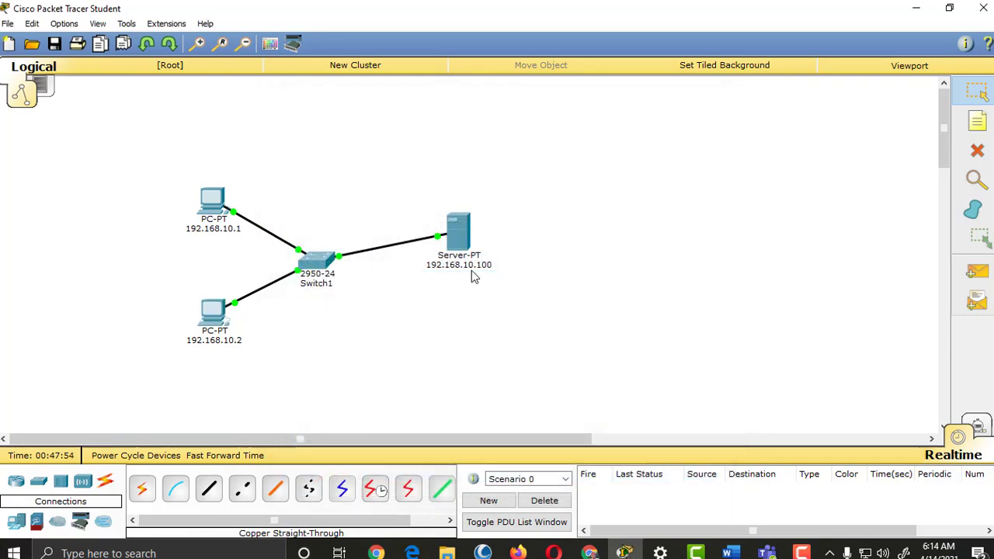
Step: Load mypage.com in PC 192.168.10.1's web browser
click(212, 202)
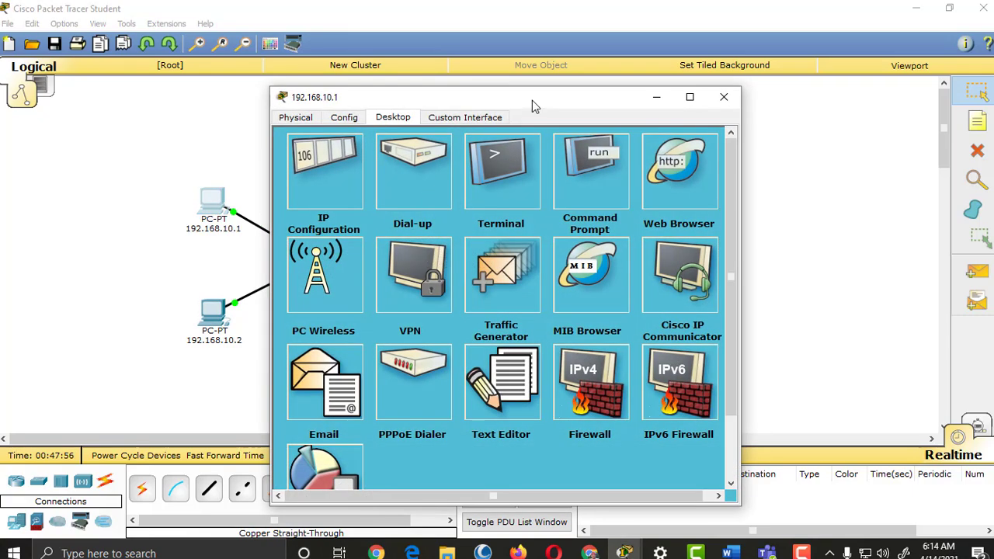
drag(532, 100, 634, 66)
click(779, 123)
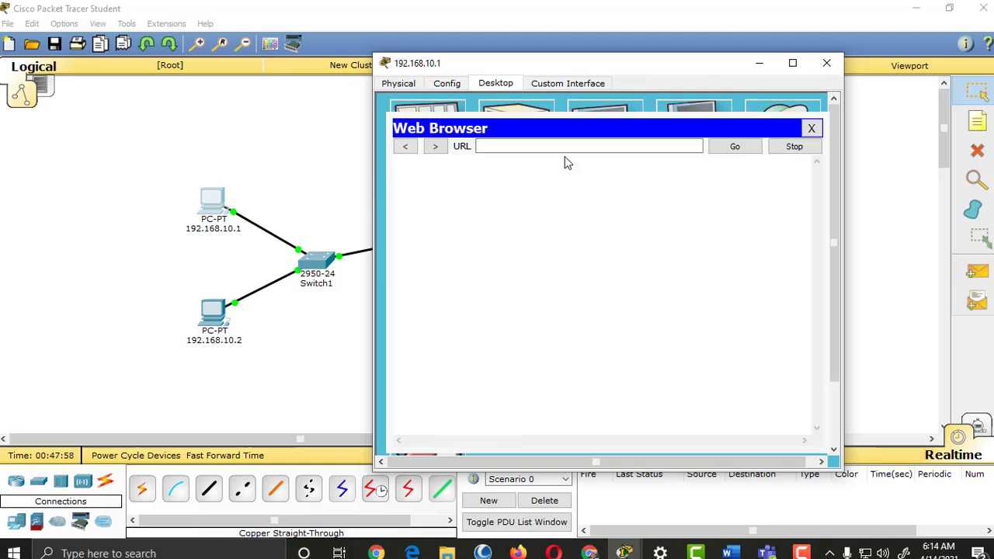
click(597, 147)
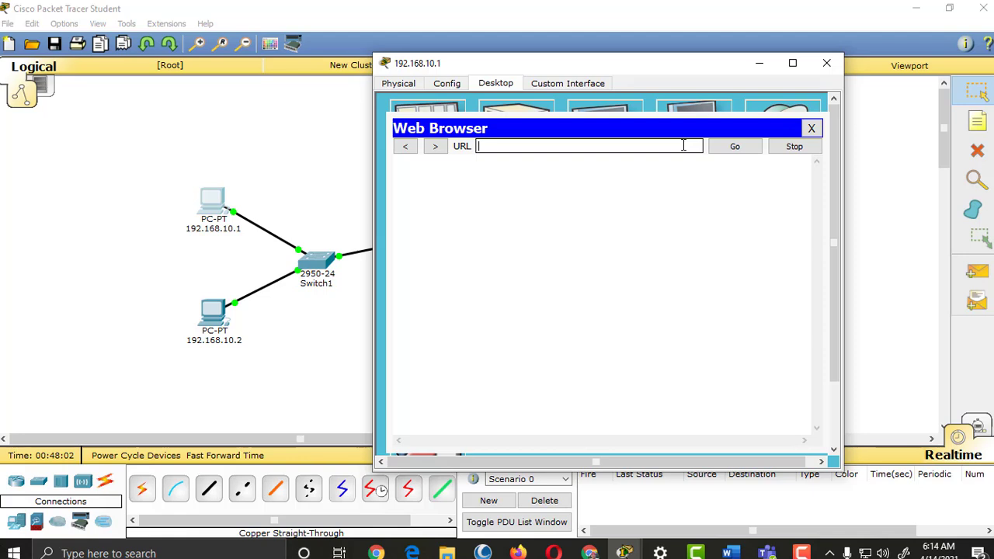
text(mypage.com)
key(Return)
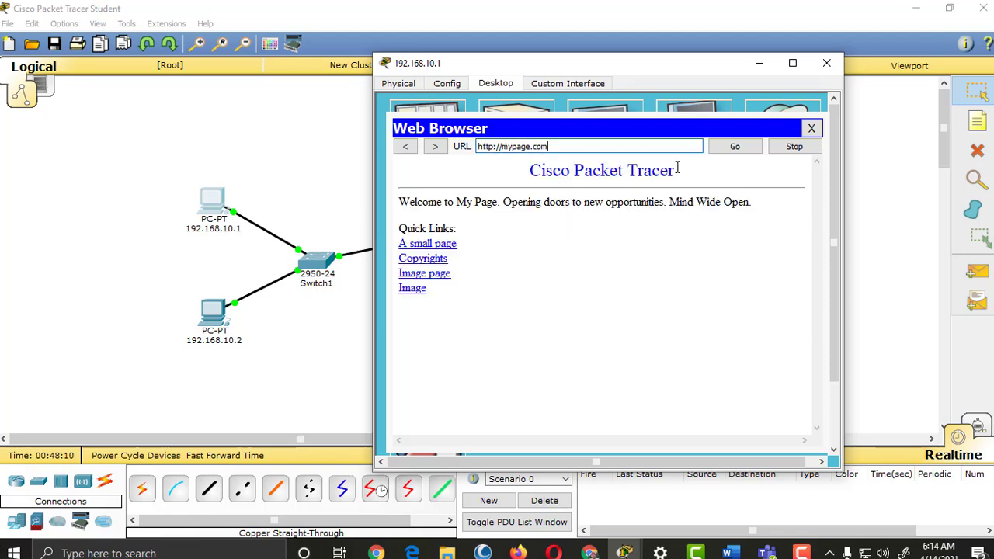
Step: Retype the address as mypage.com and reload the page
click(555, 146)
drag(555, 146, 497, 169)
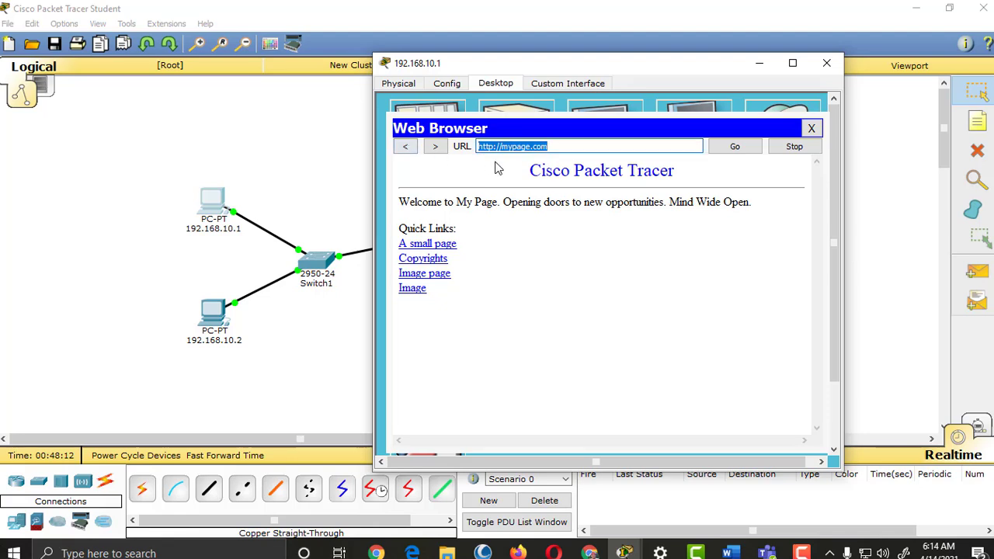
text(192.6)
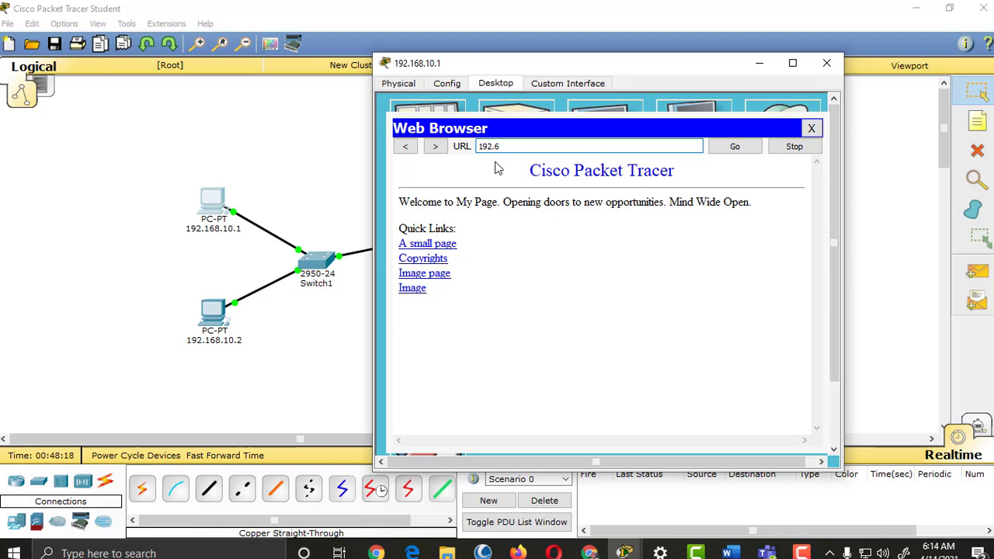
drag(506, 147, 478, 155)
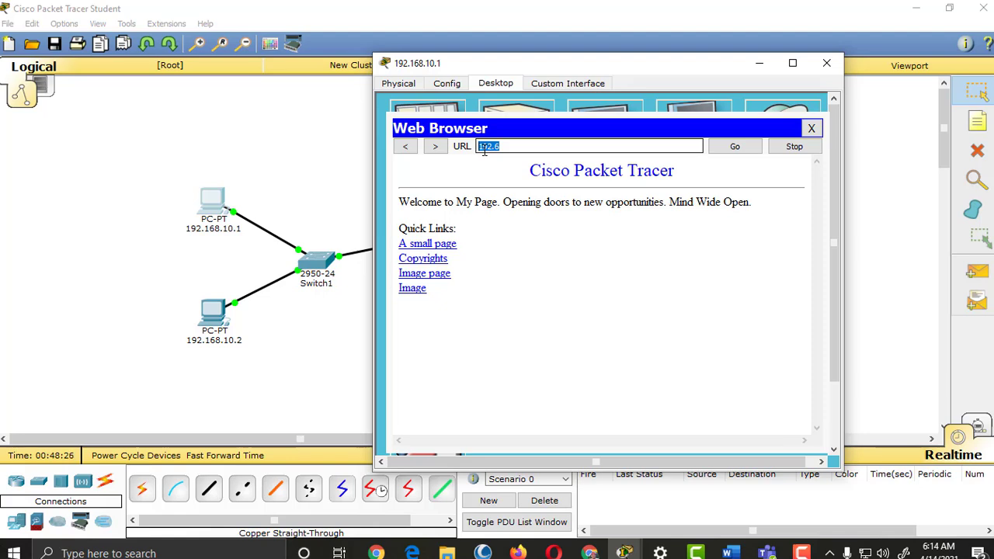
text(mypage.com)
key(Return)
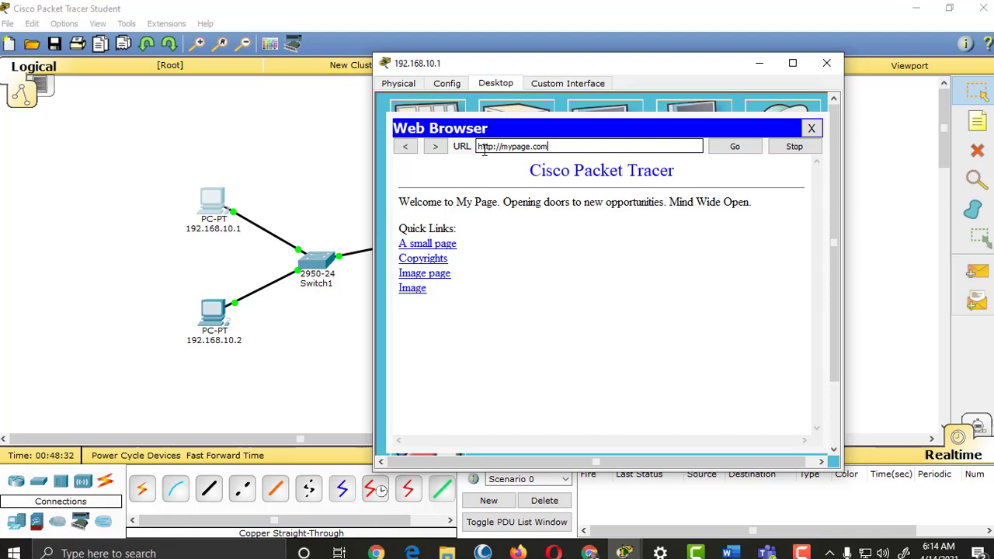
Step: Follow the 'A small page' link to helloworld.html, then close PC 192.168.10.1's window
click(432, 244)
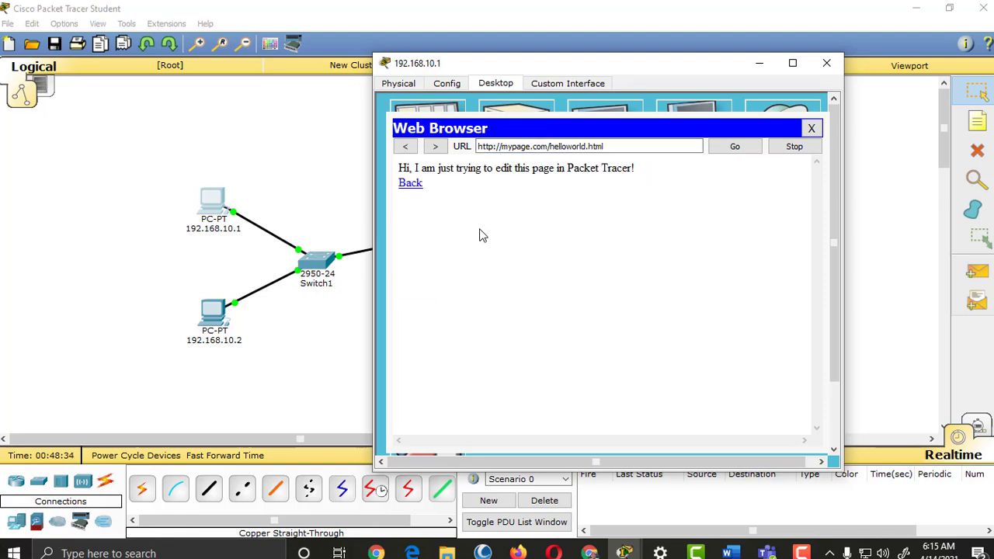
drag(399, 169, 615, 182)
click(615, 181)
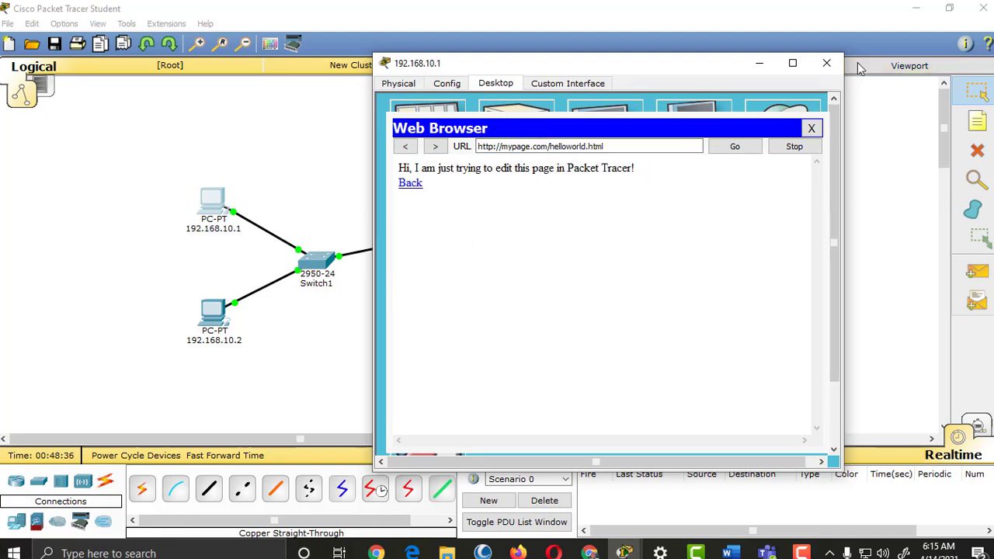
click(826, 63)
click(460, 241)
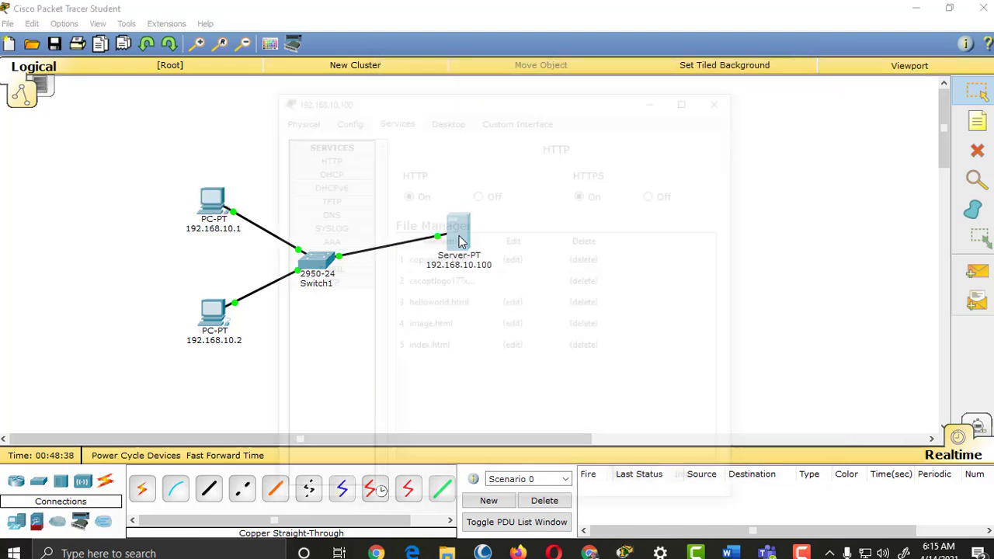
drag(566, 100, 683, 78)
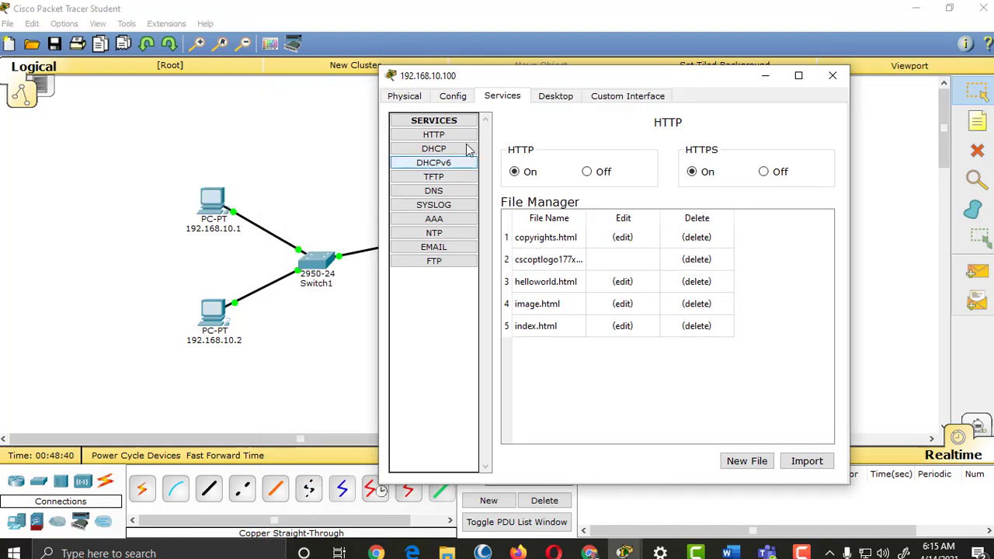
click(445, 194)
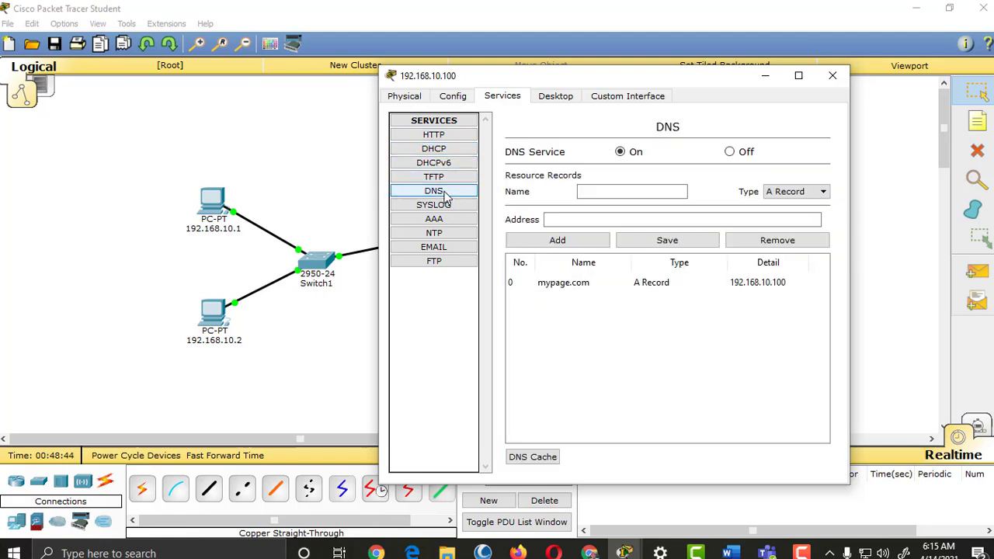
click(456, 265)
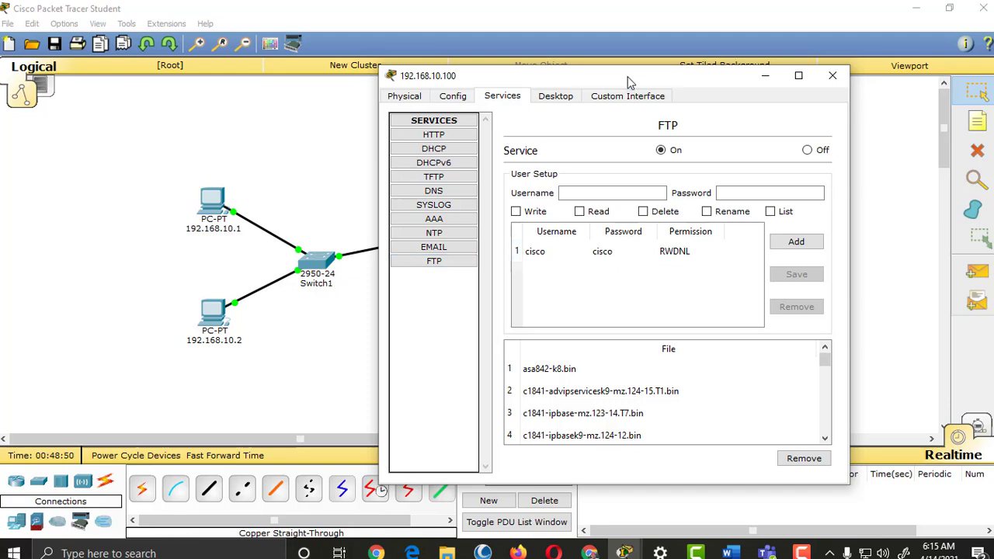
drag(630, 79, 668, 44)
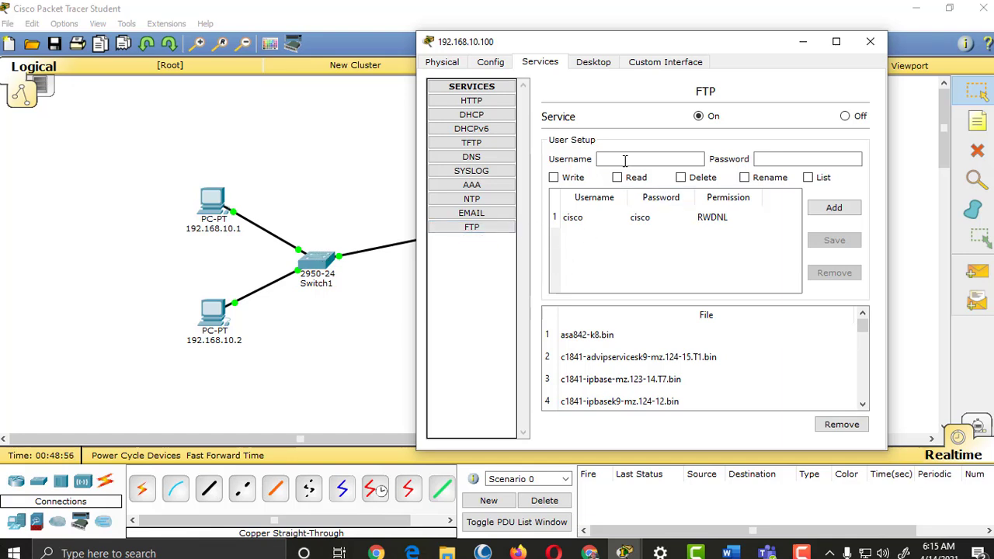
drag(683, 45, 562, 67)
click(749, 64)
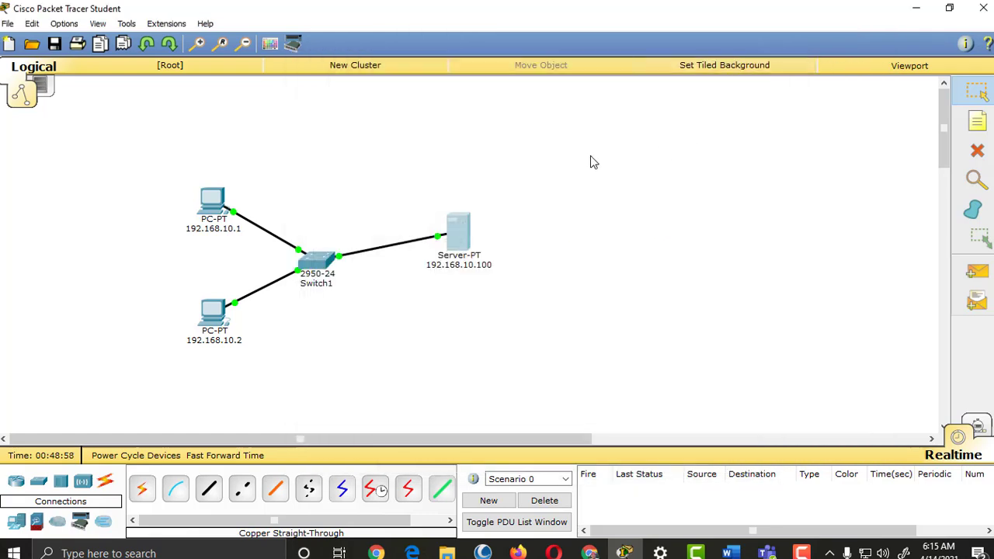
click(461, 242)
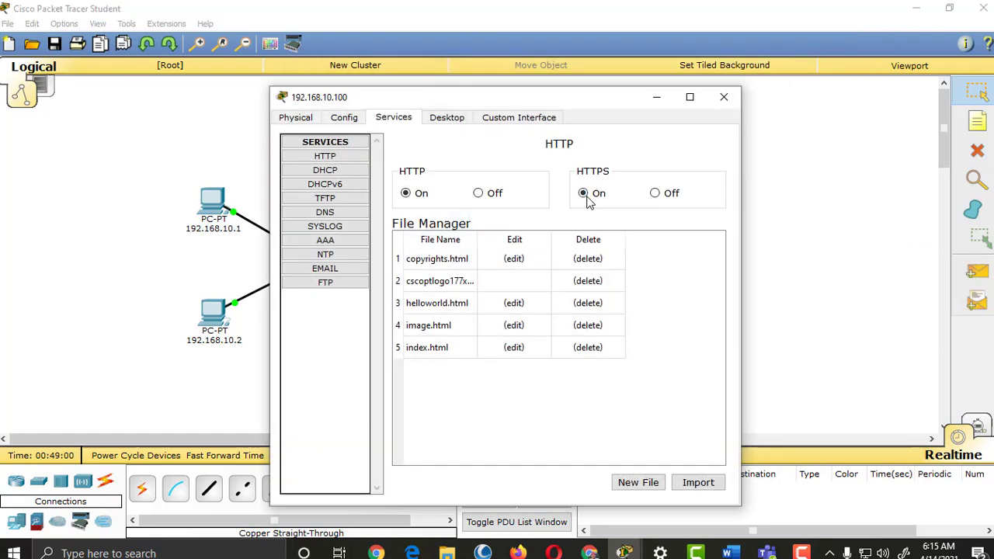
drag(597, 94, 715, 42)
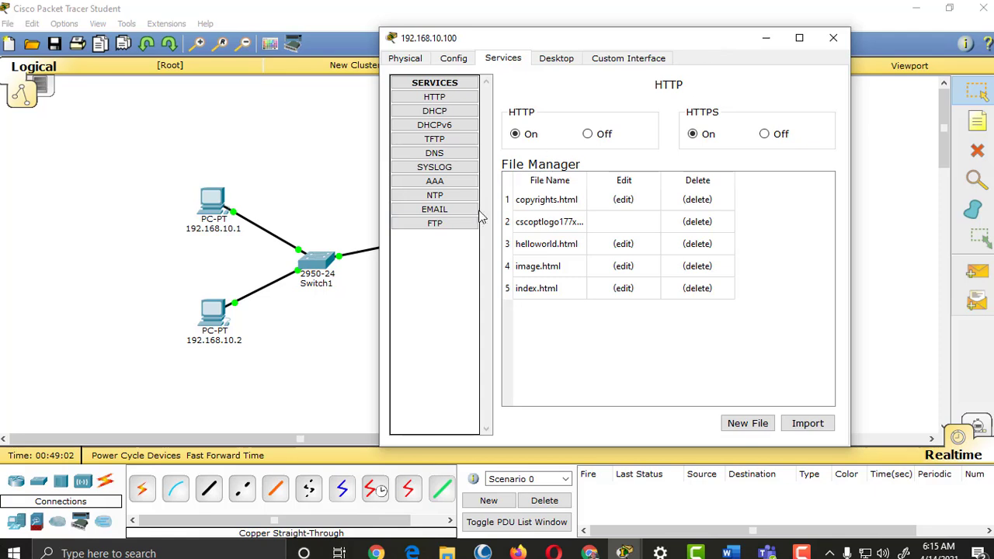
Step: Enter the new FTP username 'sampleuser' and its password in the server's FTP settings
click(455, 225)
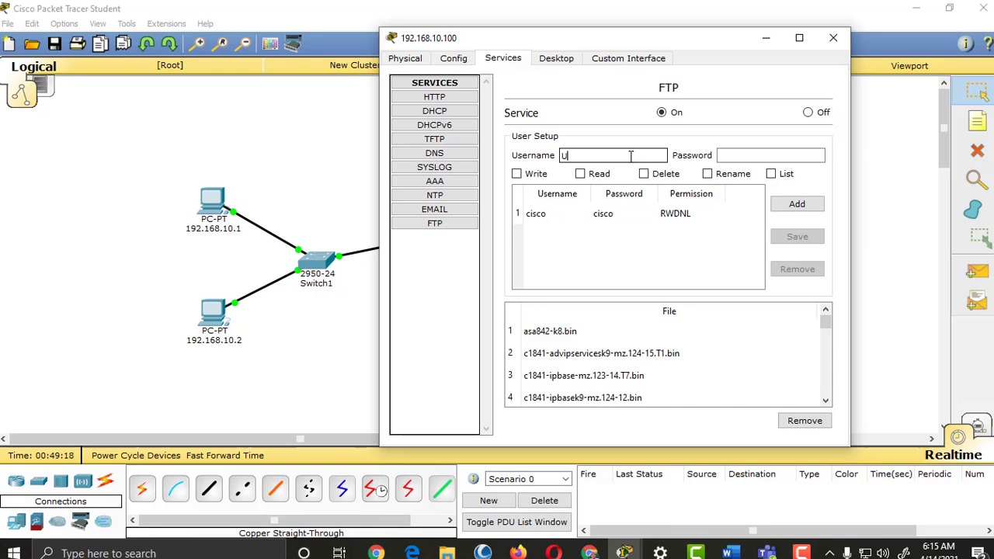
text(sampleuser)
click(765, 154)
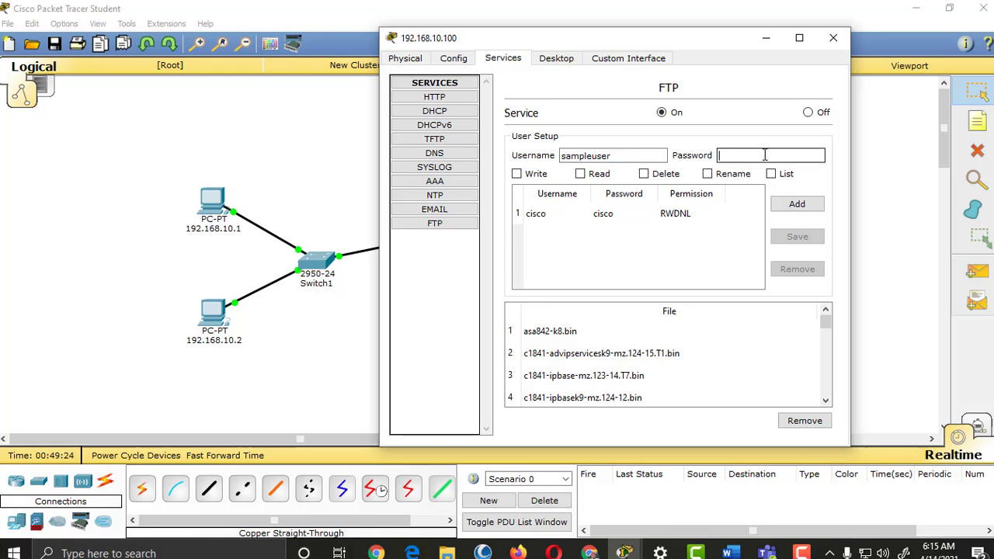
text(password)
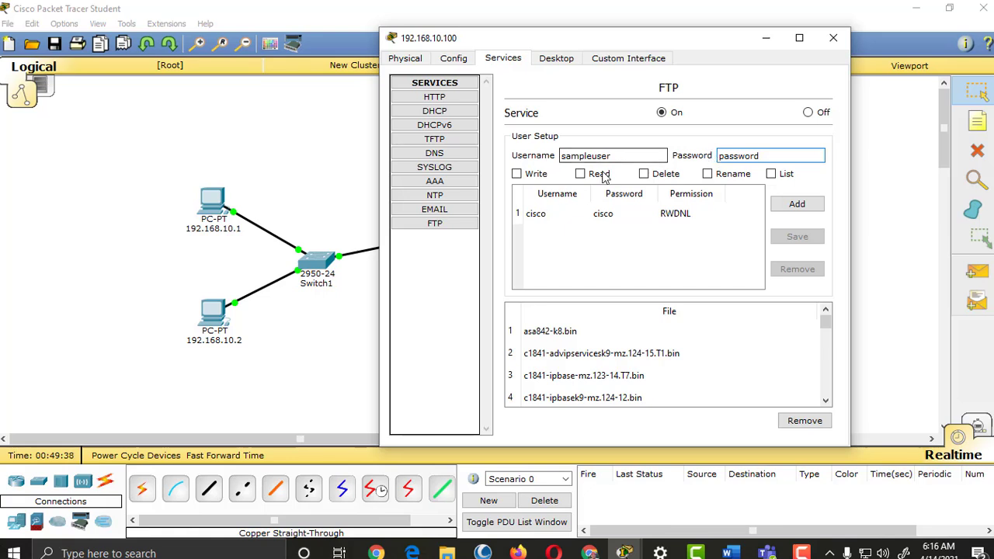
Step: Grant Write, Read, Delete, Rename and List permissions, add the user, and close the server window
click(518, 174)
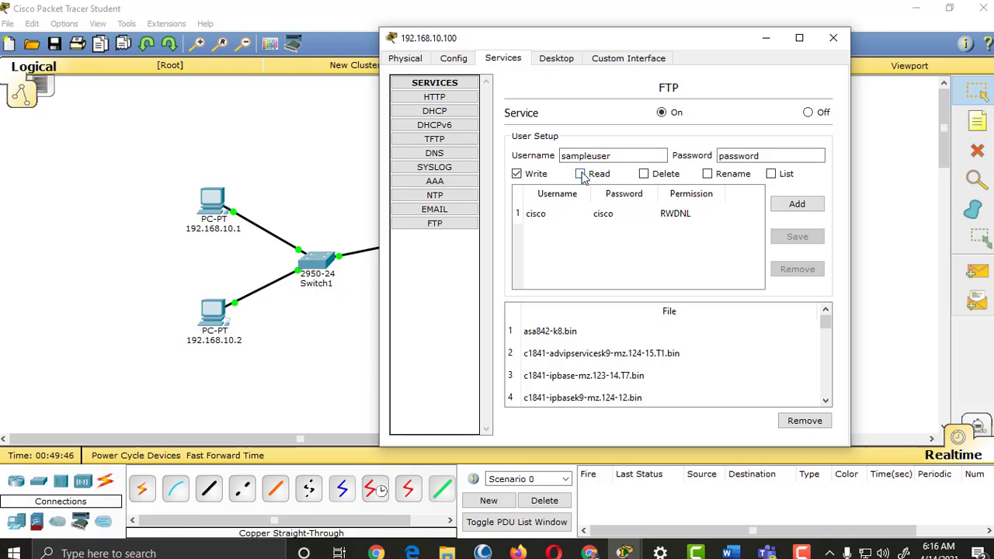
click(580, 174)
click(644, 173)
click(707, 174)
click(772, 174)
click(797, 206)
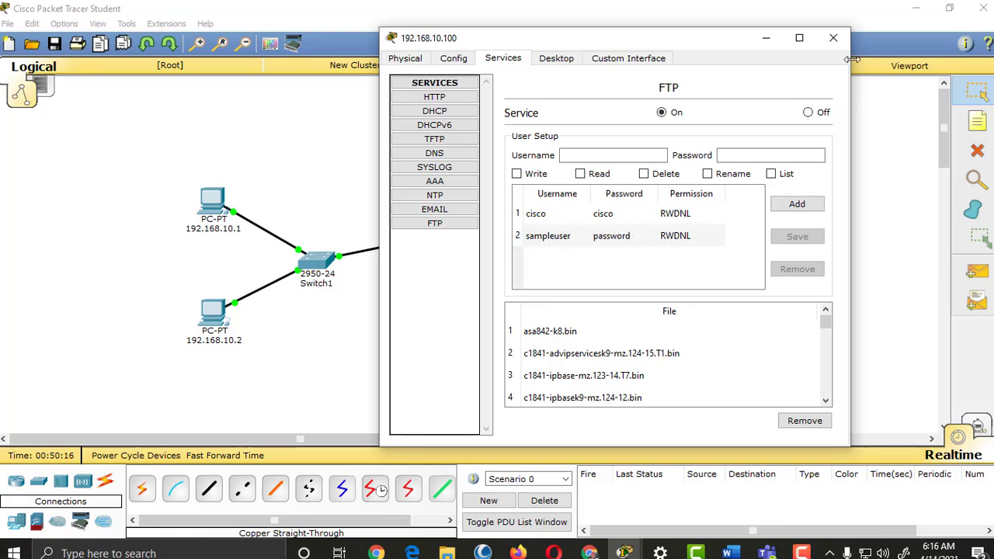
click(833, 37)
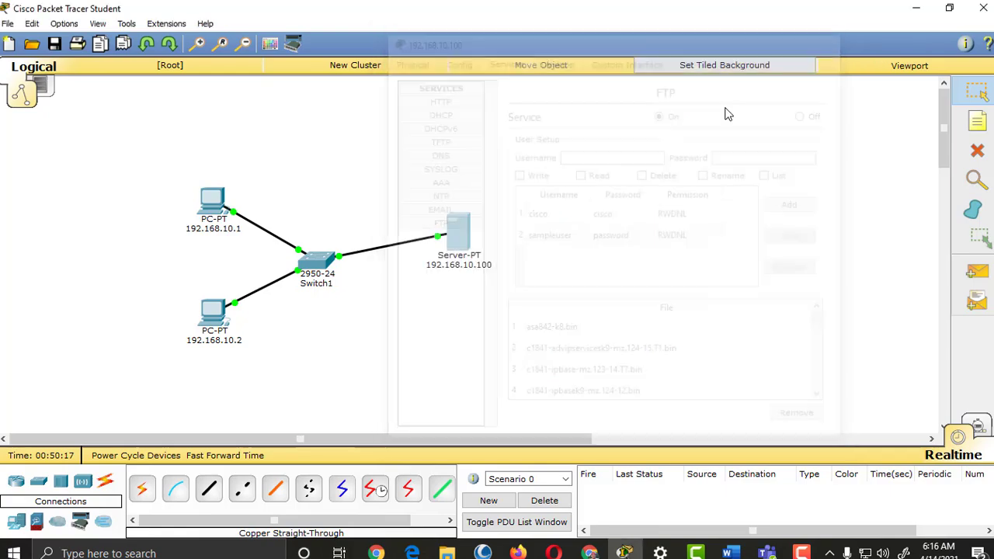
Step: From PC 192.168.10.1's command prompt, log in to FTP at 192.168.10.100 with the new account
click(221, 205)
drag(546, 105, 627, 36)
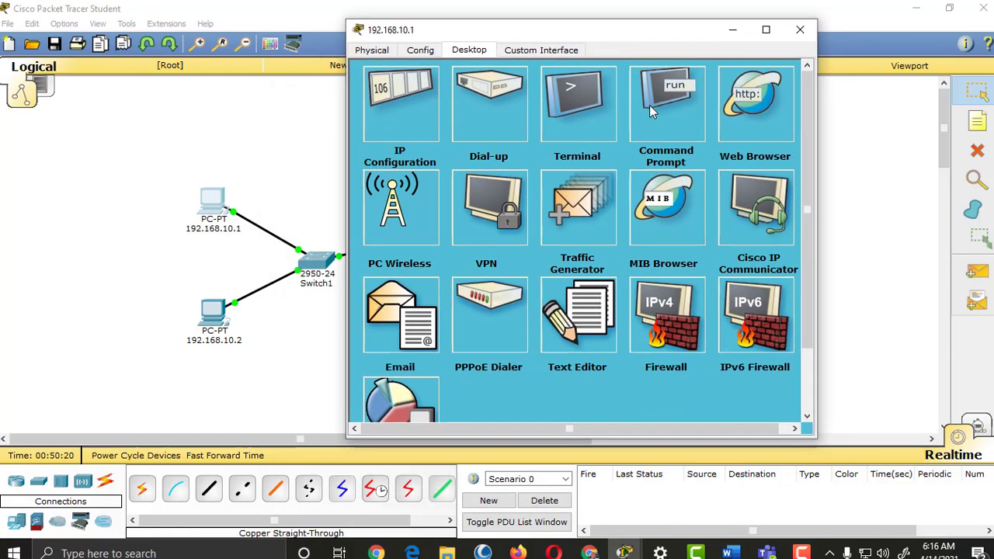
click(669, 118)
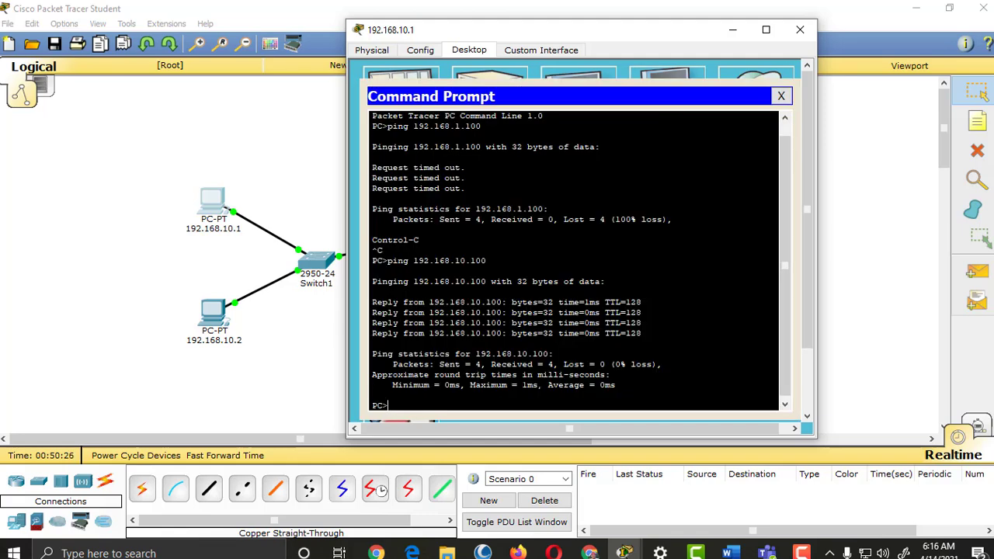
text(ftp 192.168.100)
key(BackSpace)
key(BackSpace)
text(.100)
key(Return)
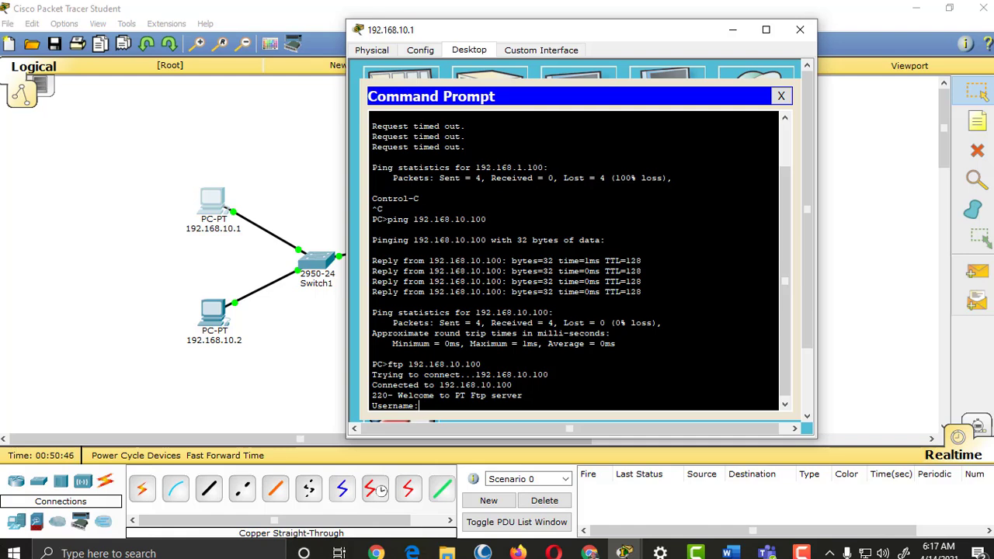
text(sap)
text(ple)
text(user)
key(Return)
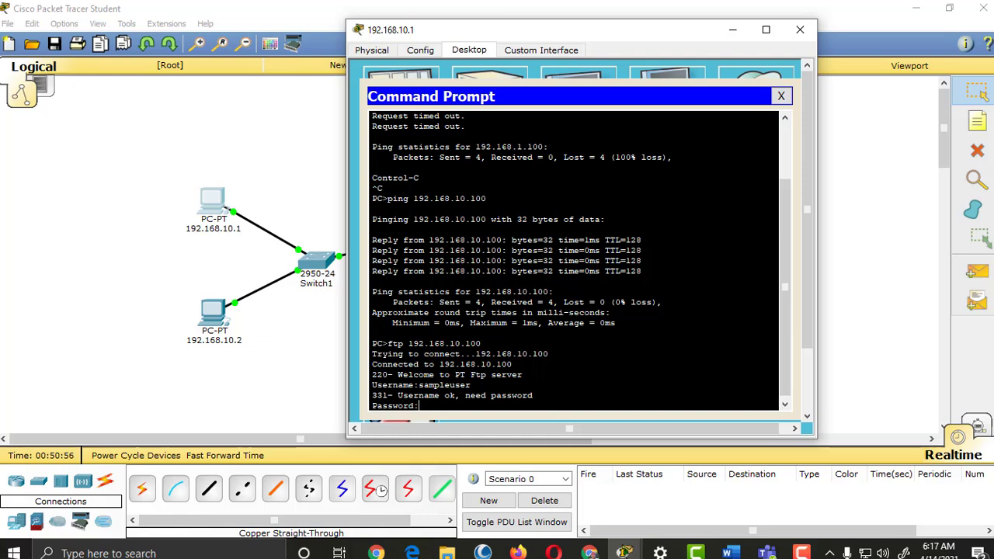
key(Return)
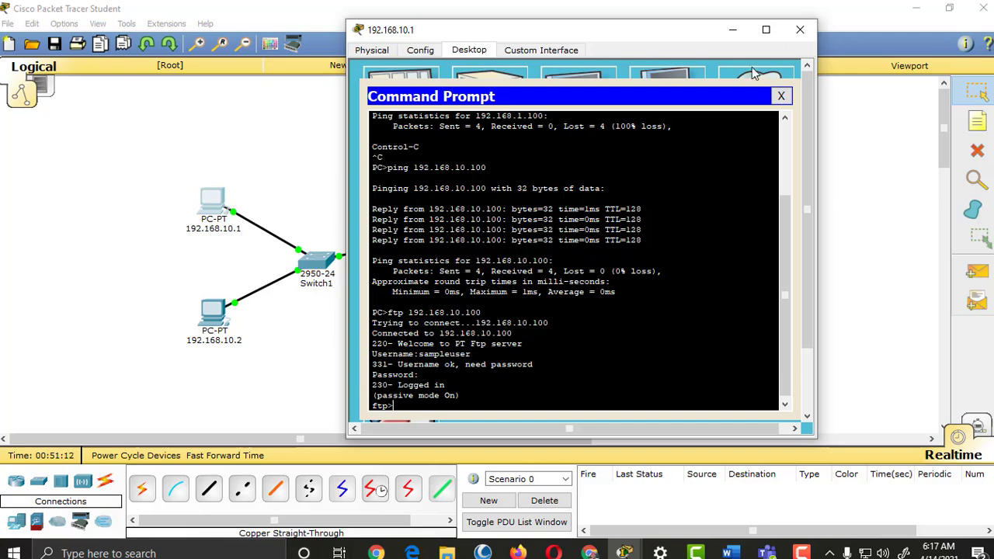
Step: Close PC 192.168.10.1 and bring up PC 192.168.10.2's window
click(800, 30)
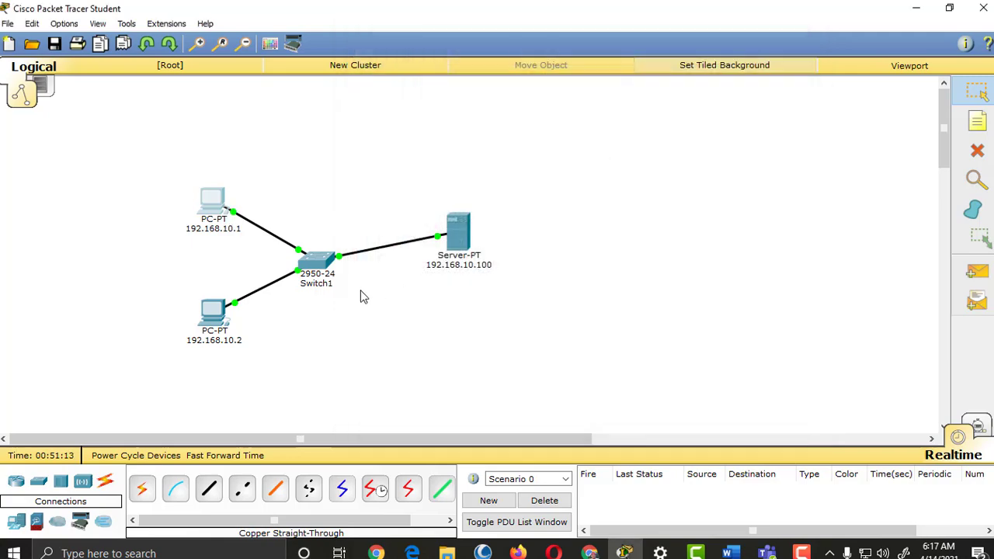
click(214, 319)
drag(607, 101, 699, 46)
Step: From PC 192.168.10.2's command prompt, run ftp 192.168.10.100, log in with the new account, and close the window
click(680, 136)
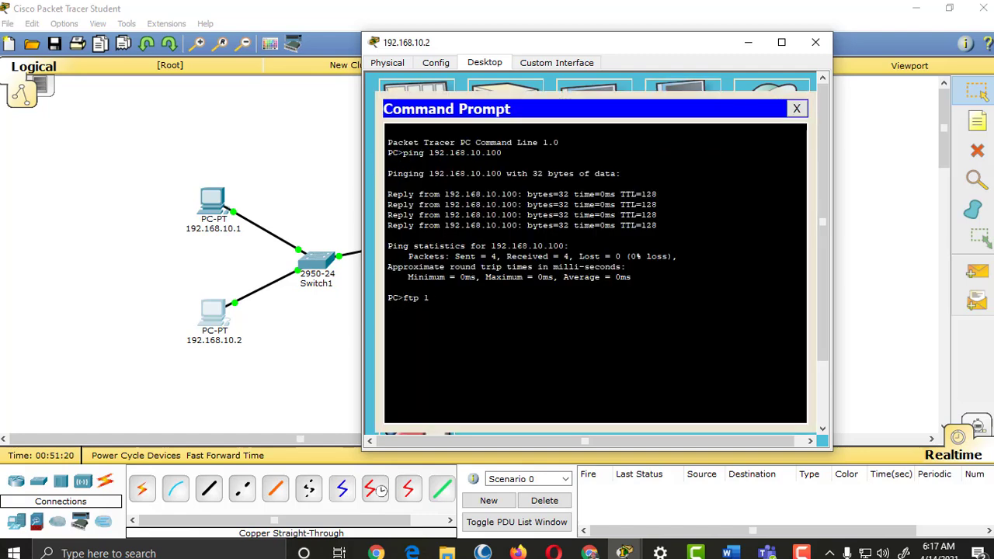
text(ftp 192.168.10.100)
key(Return)
text(sample)
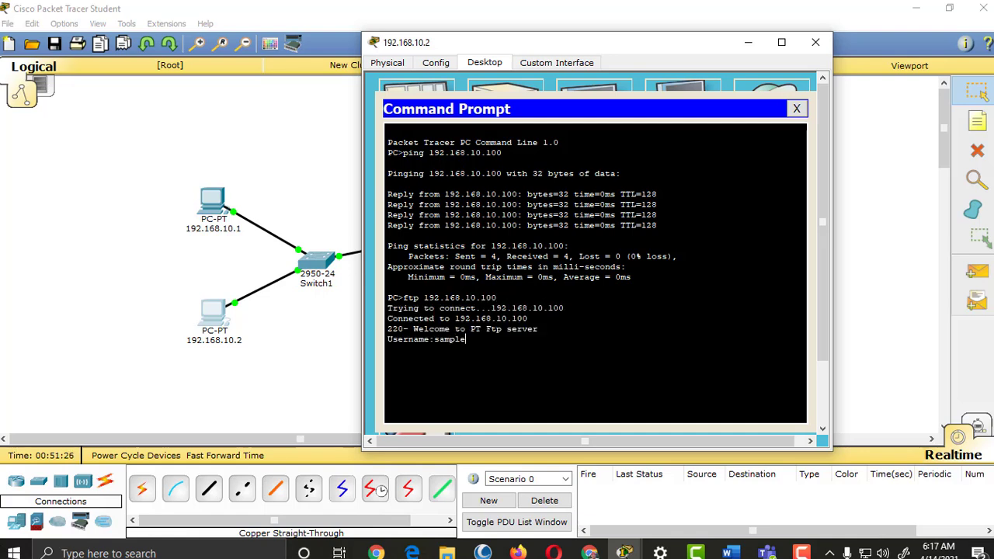
text(user)
key(Return)
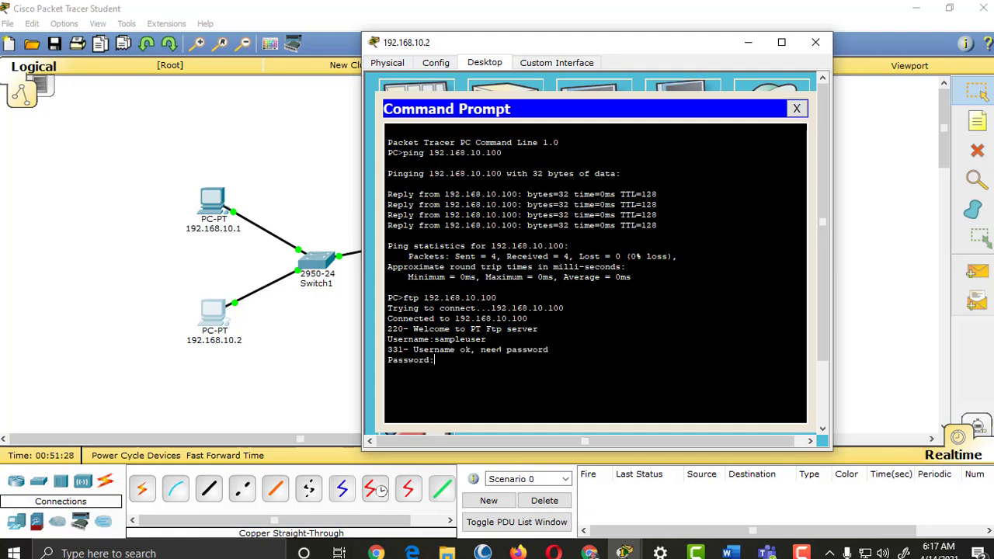
key(Return)
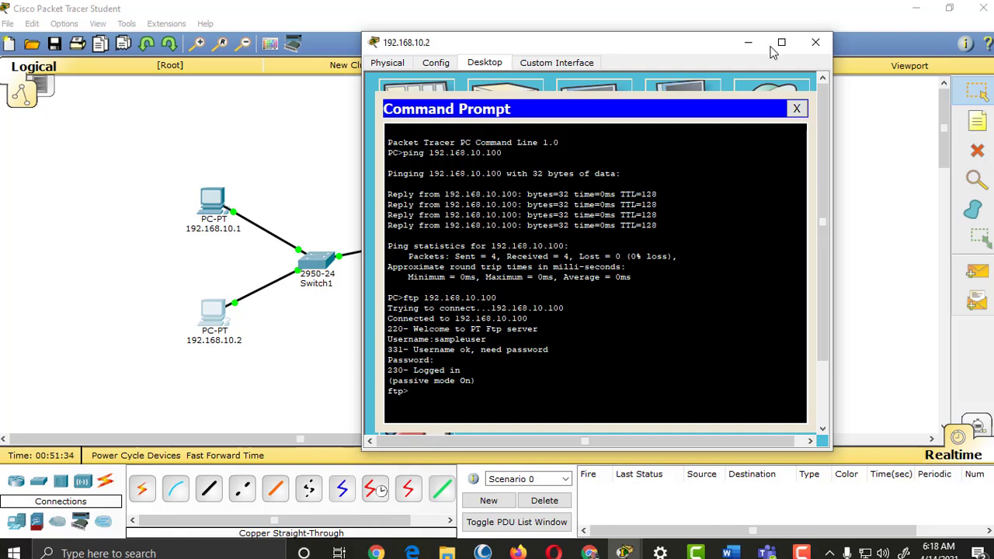
drag(693, 51, 674, 49)
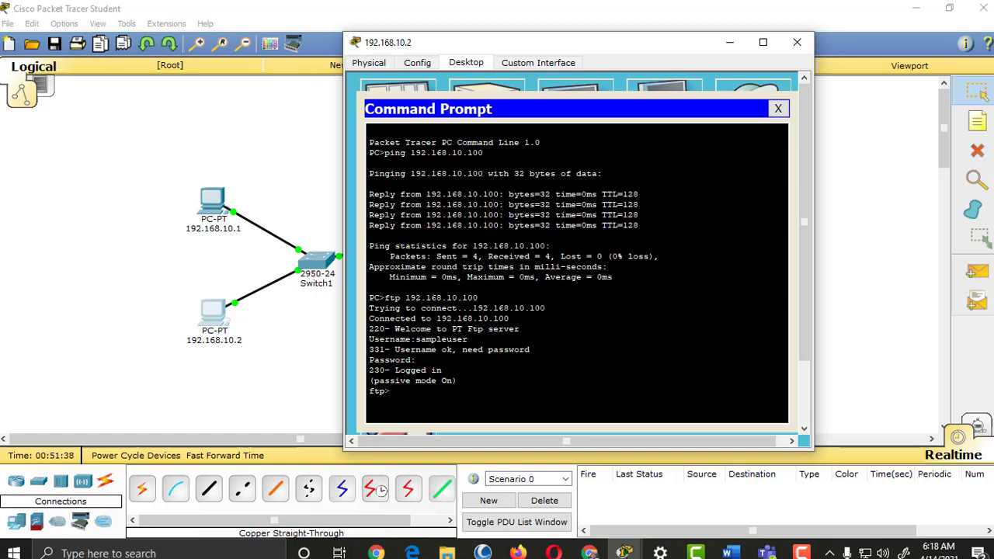
click(797, 42)
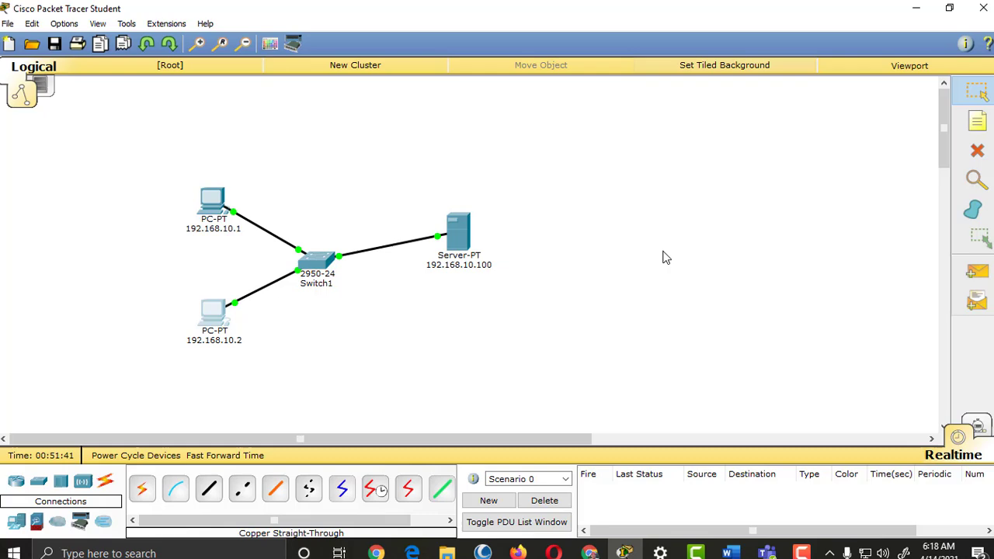
Step: Open the server's Services and review its DNS, FTP and DHCP pages
click(461, 244)
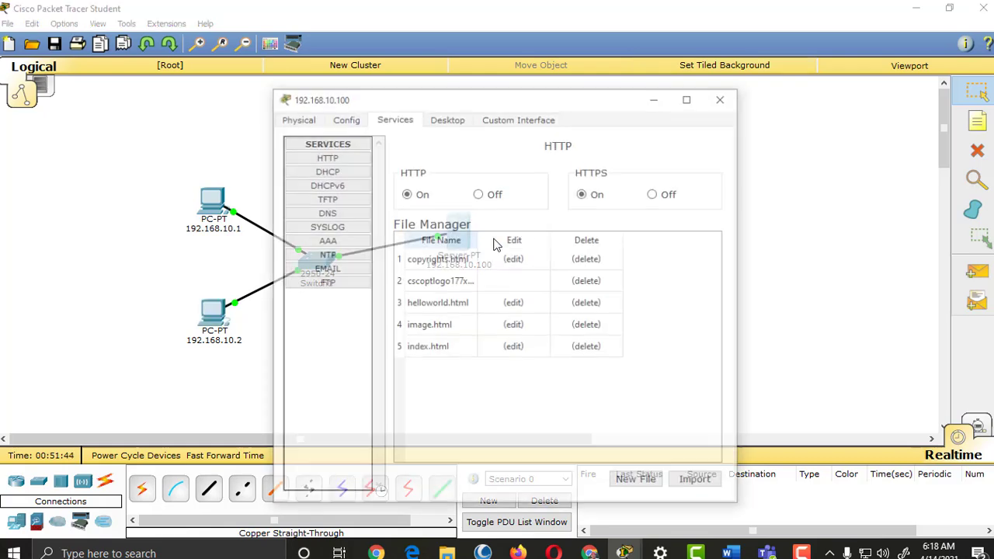
drag(564, 100, 778, 76)
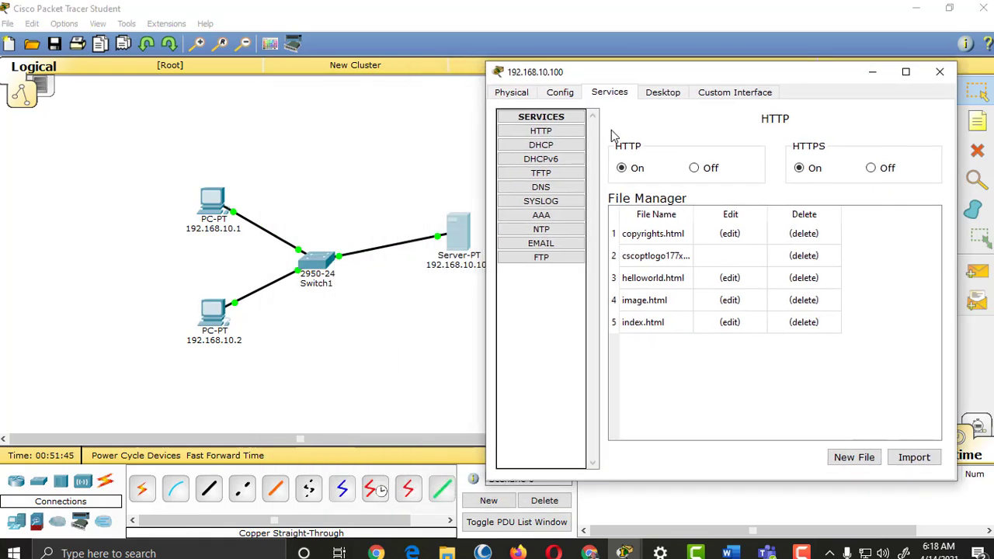
click(553, 132)
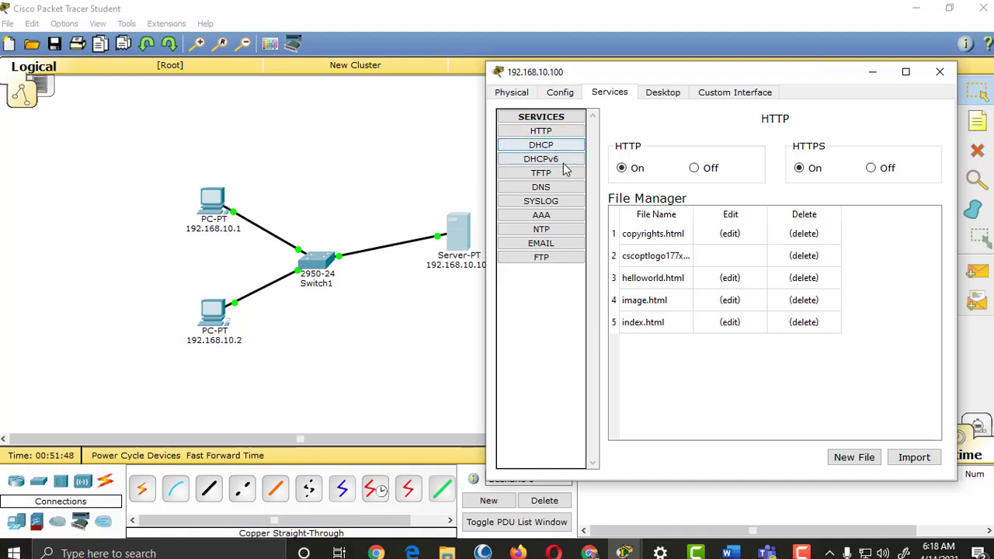
click(562, 190)
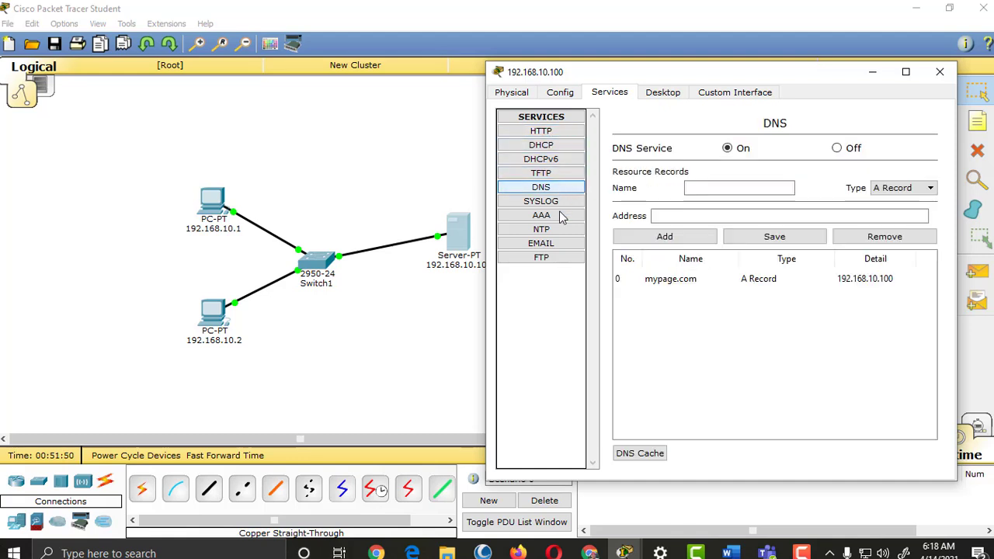
click(555, 257)
click(565, 150)
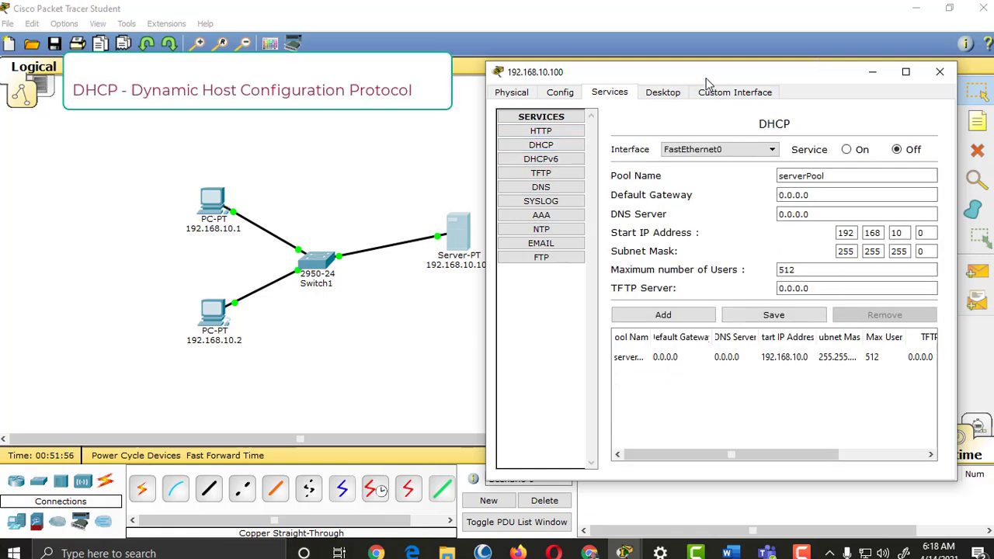
Step: Switch the server's DHCP service On for serverPool
drag(713, 73, 604, 57)
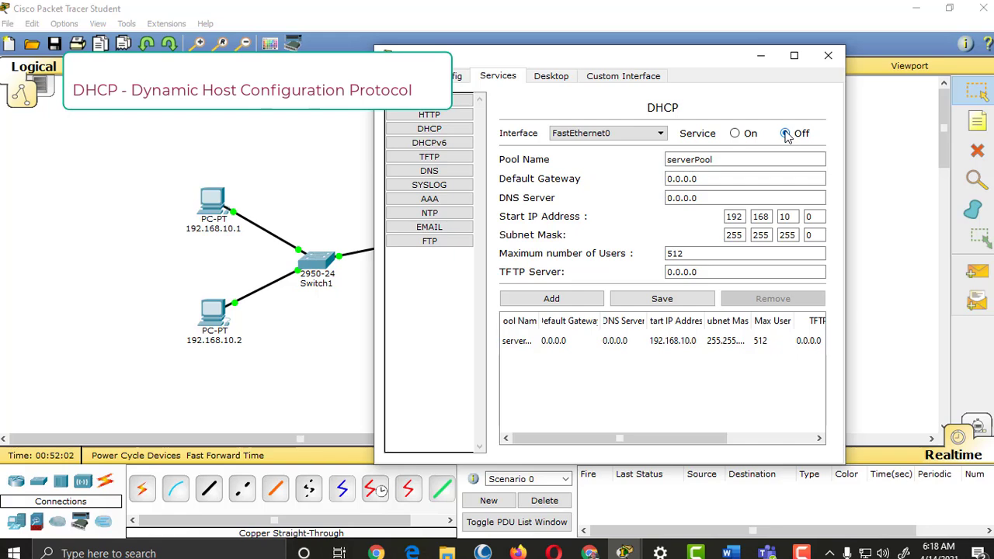
drag(693, 56, 729, 43)
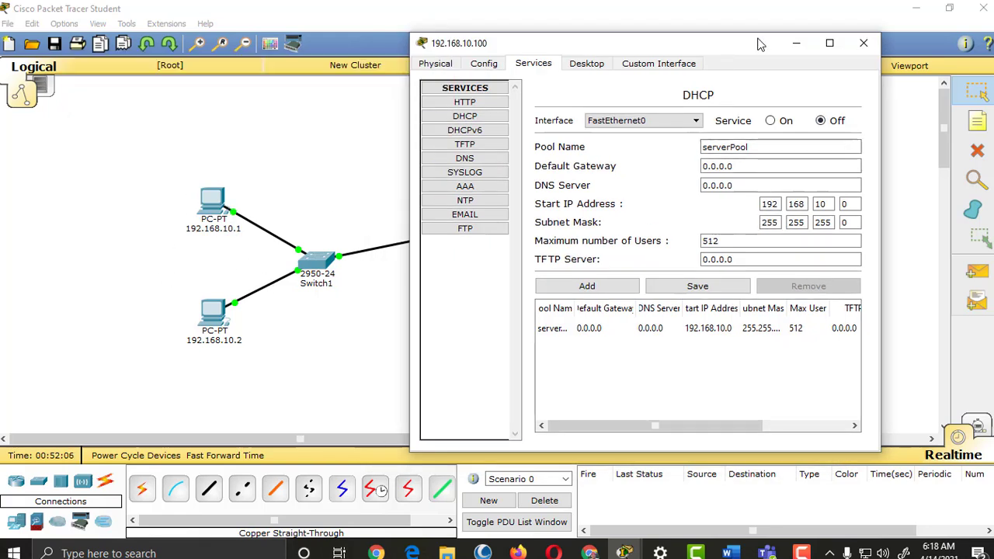
drag(763, 45, 687, 56)
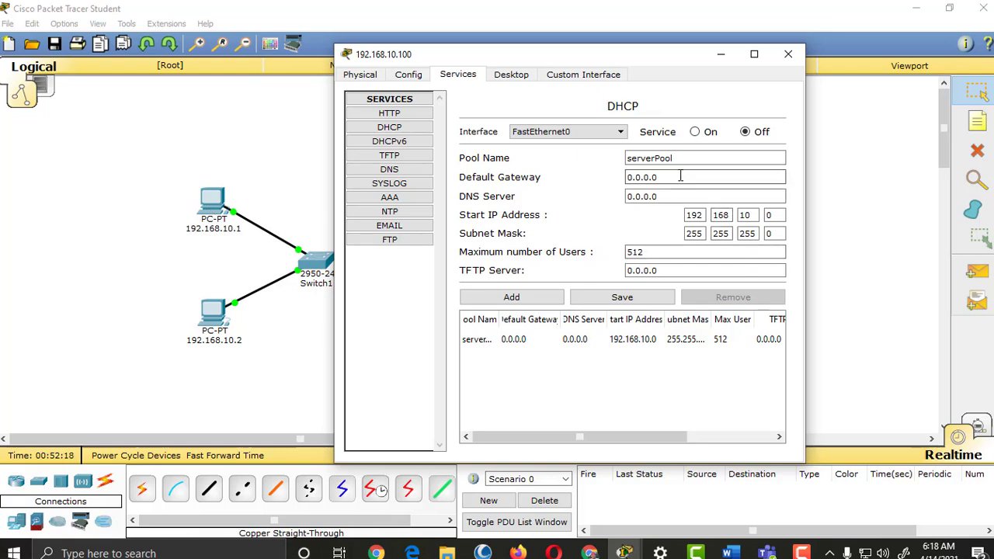
drag(624, 58, 586, 47)
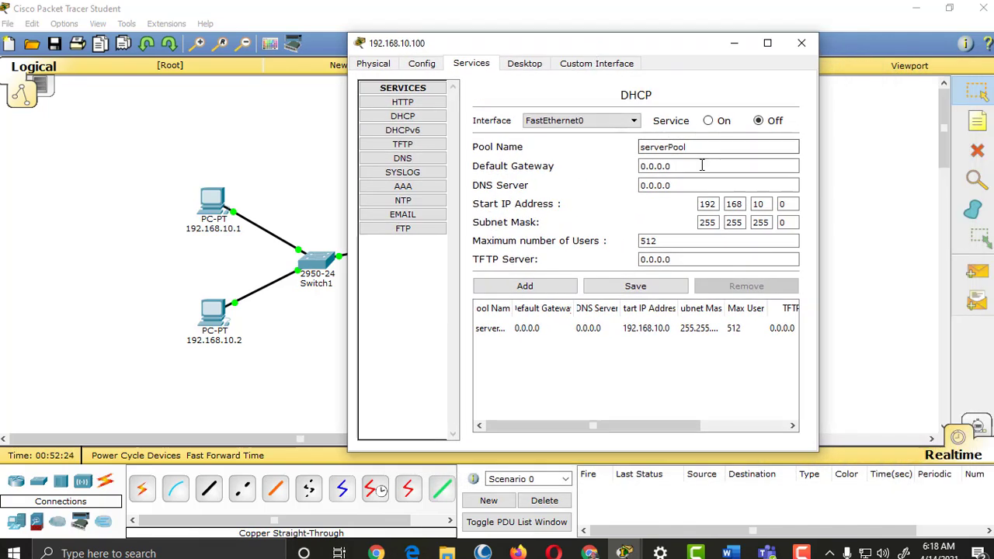
click(710, 121)
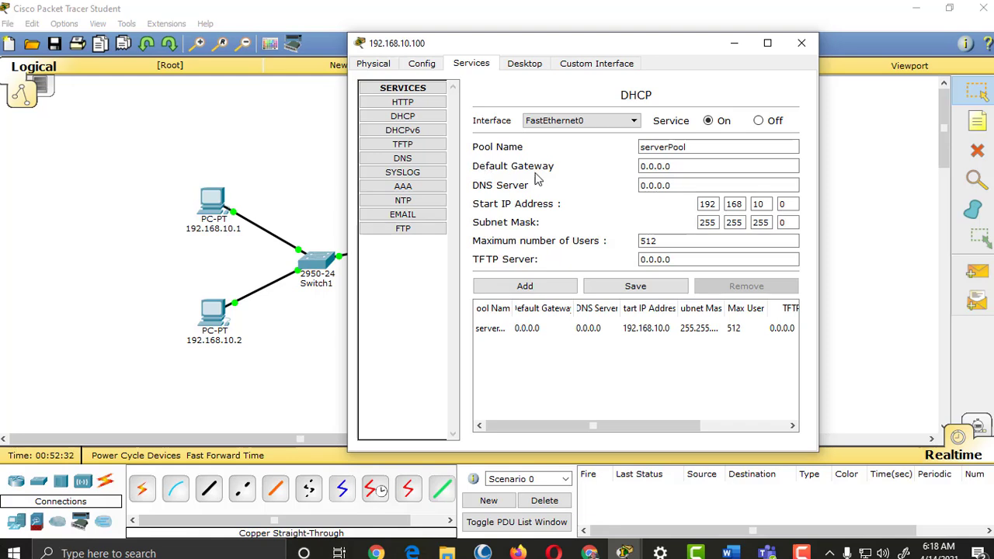
click(652, 186)
click(684, 166)
click(685, 165)
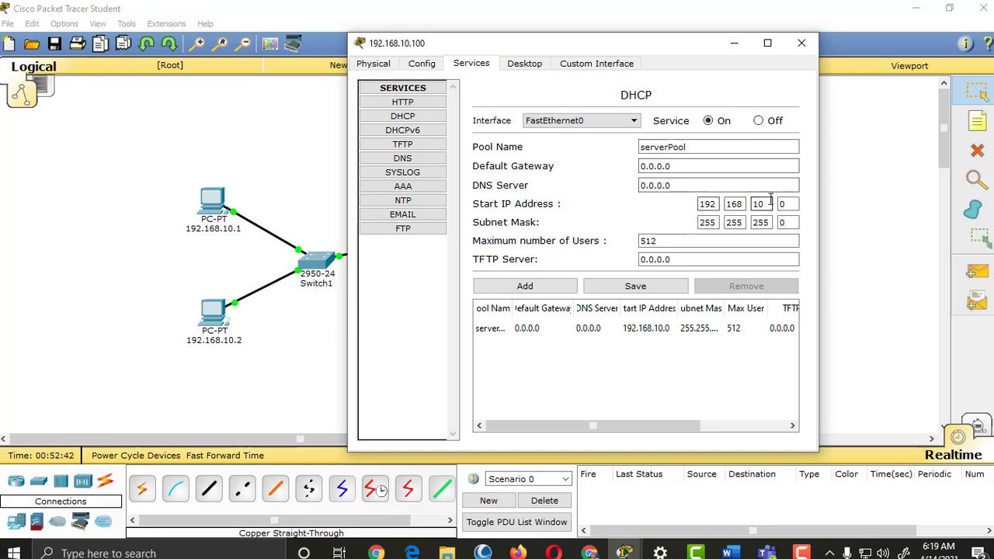
Step: Change the DHCP pool's start address to 192.168.50.1
drag(610, 47, 537, 45)
double_click(700, 204)
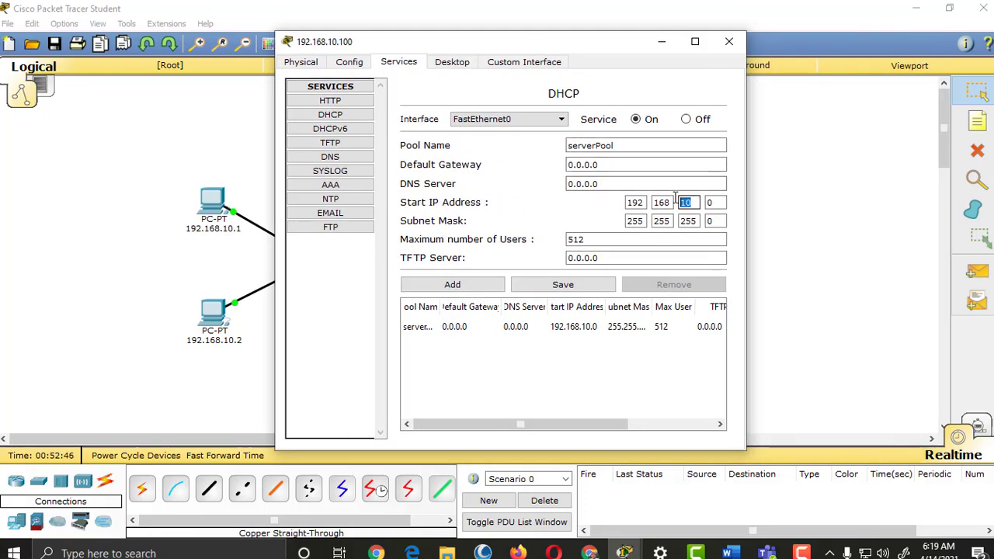
drag(623, 47, 727, 51)
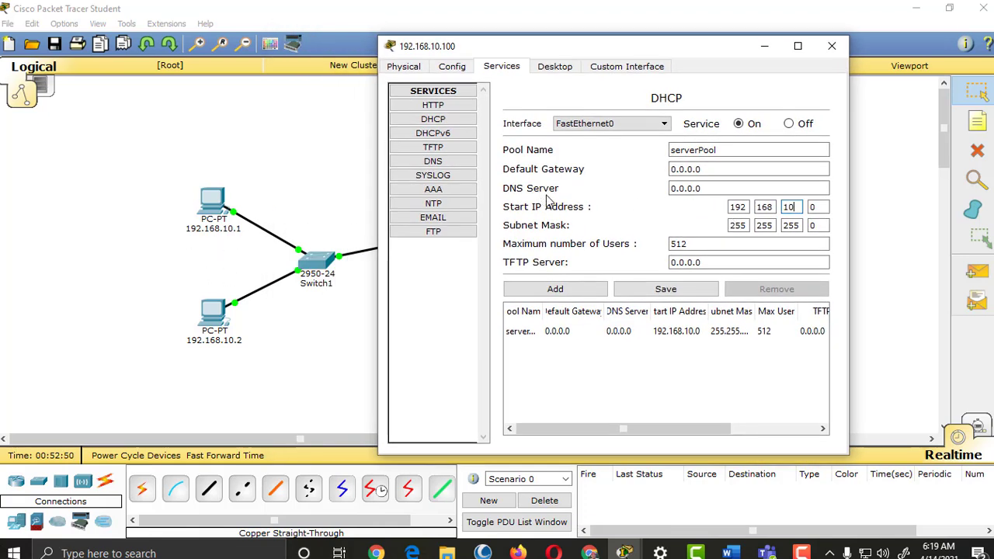
double_click(788, 205)
double_click(798, 209)
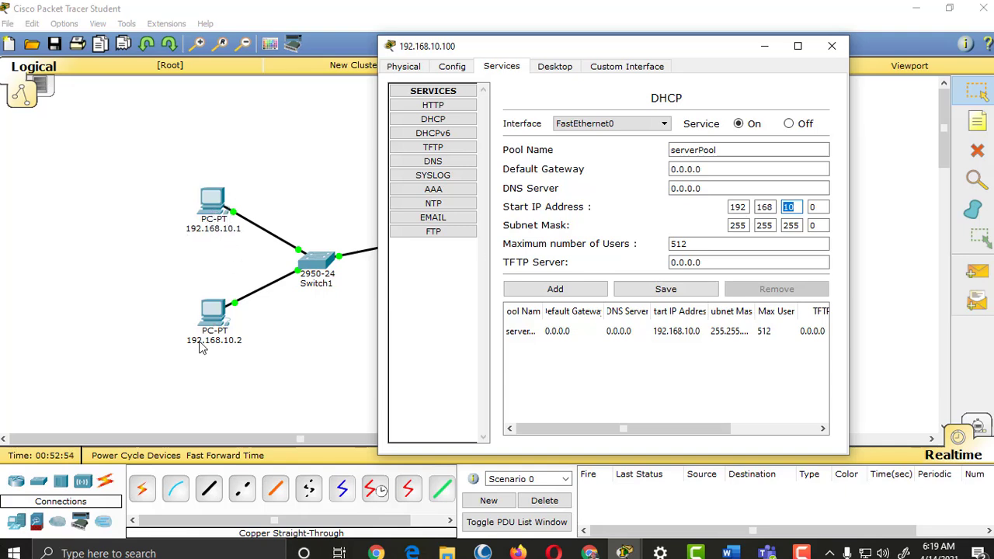
click(800, 206)
double_click(787, 207)
key(Tab)
text(1)
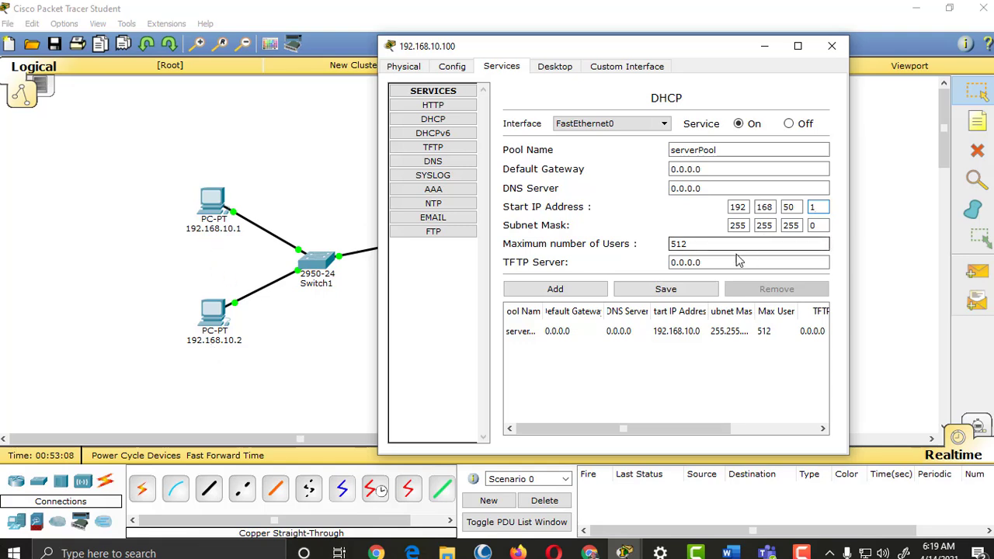
Step: Set the pool's maximum users from 512 to 10, save it, and close the server window
drag(709, 49, 655, 51)
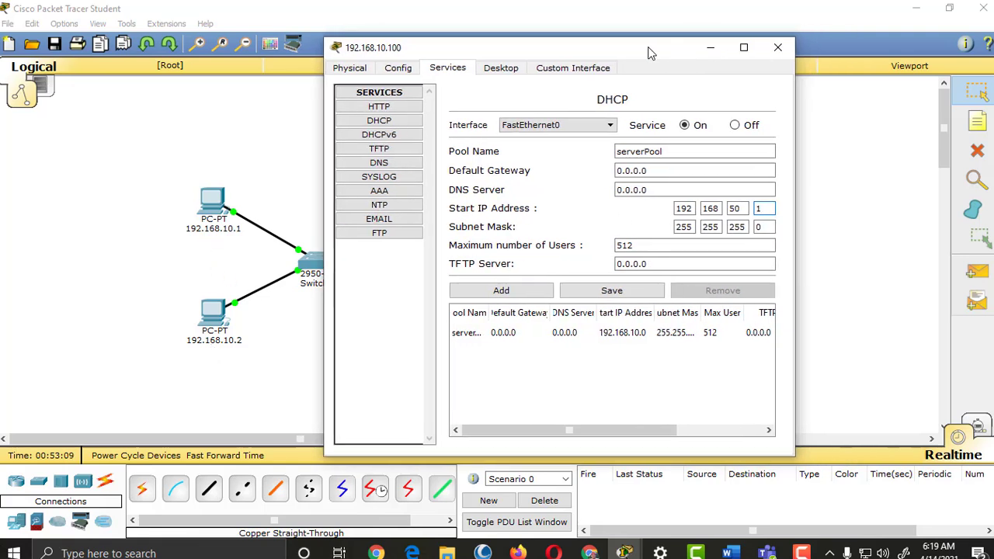
double_click(646, 245)
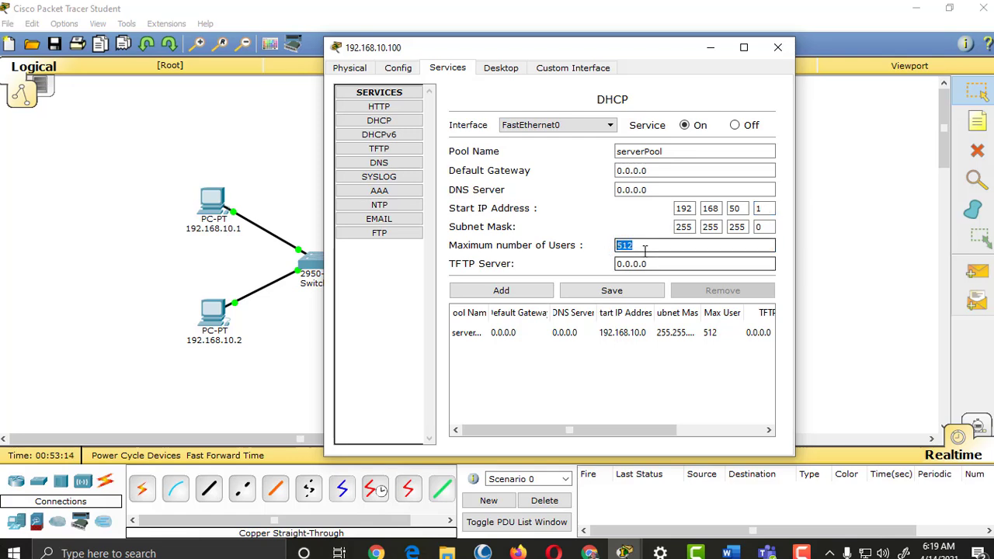
click(657, 246)
drag(664, 245, 615, 246)
click(658, 247)
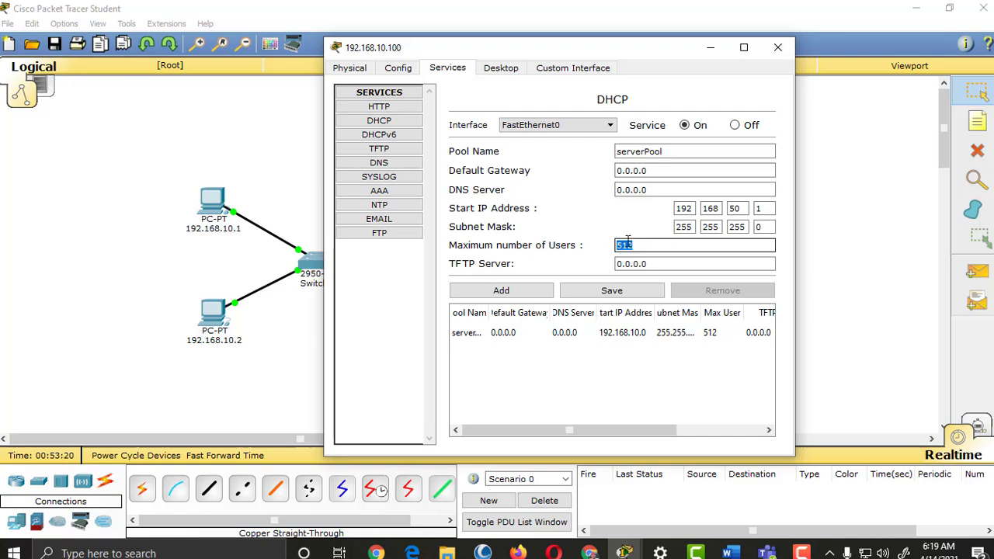
text(10)
click(627, 292)
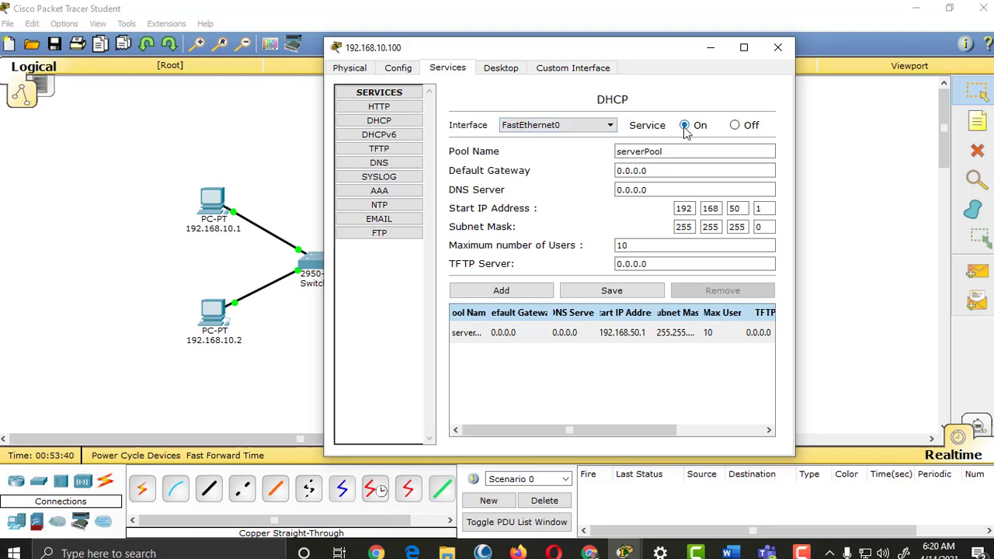
click(777, 47)
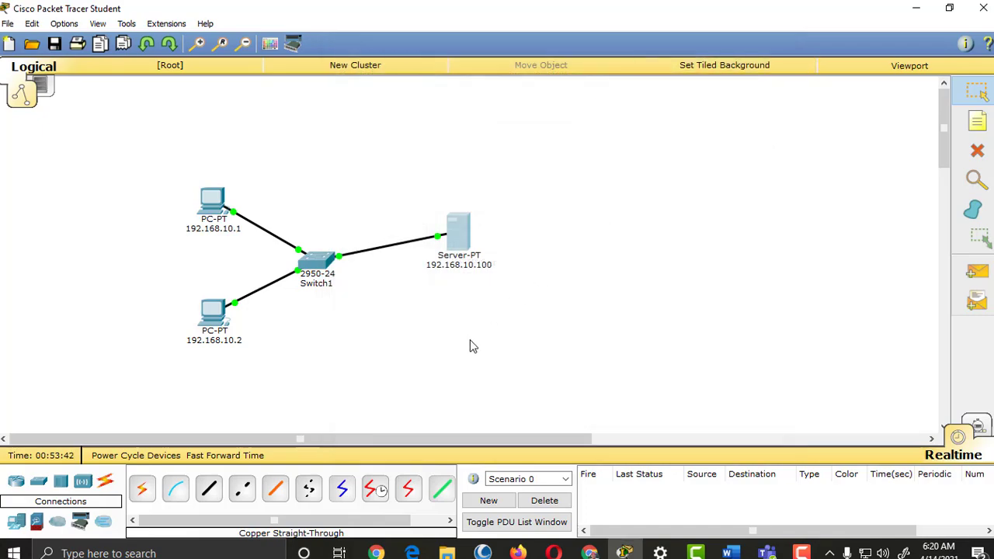
Step: Set PC 192.168.10.1's IP configuration to DHCP, getting APIPA 169.254.100.166, then close it
click(212, 203)
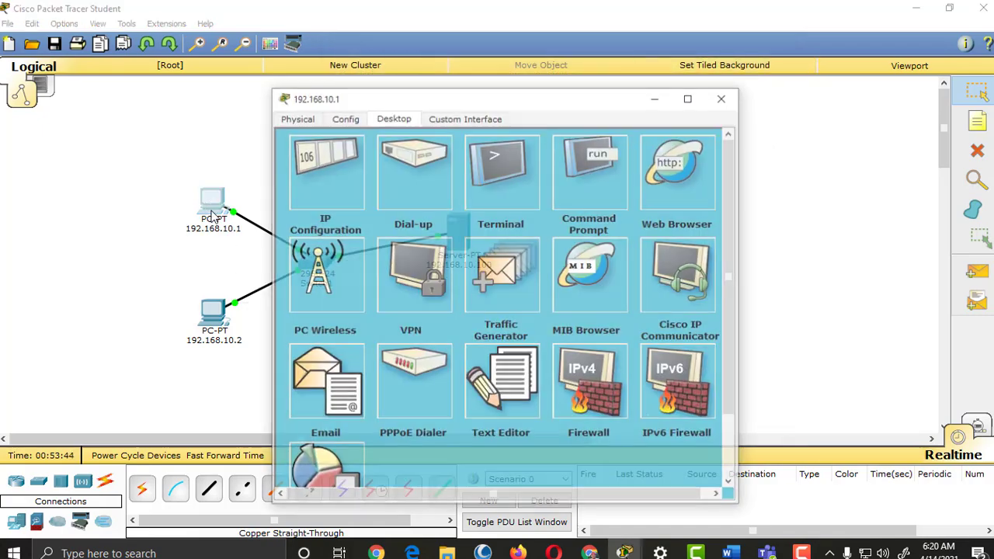
drag(517, 94, 775, 89)
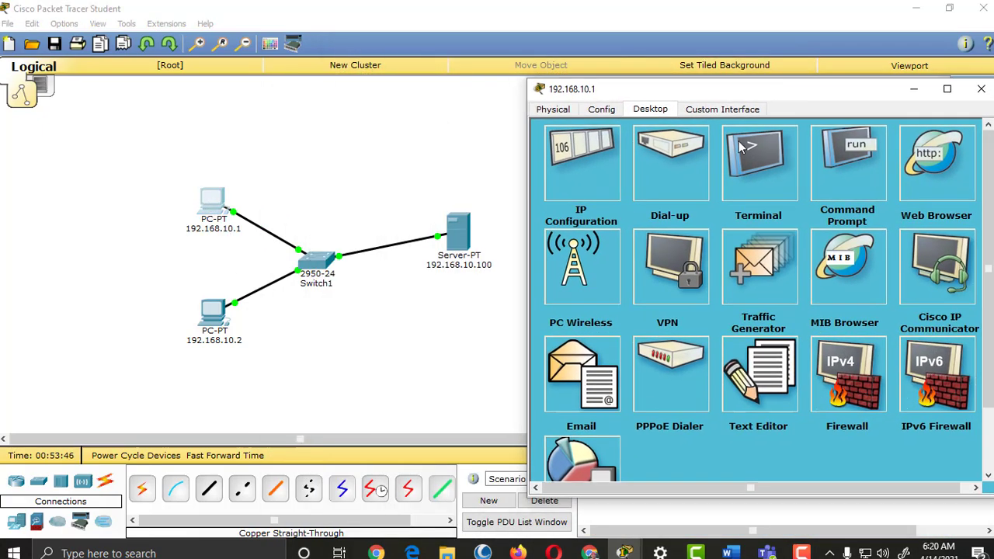
click(579, 167)
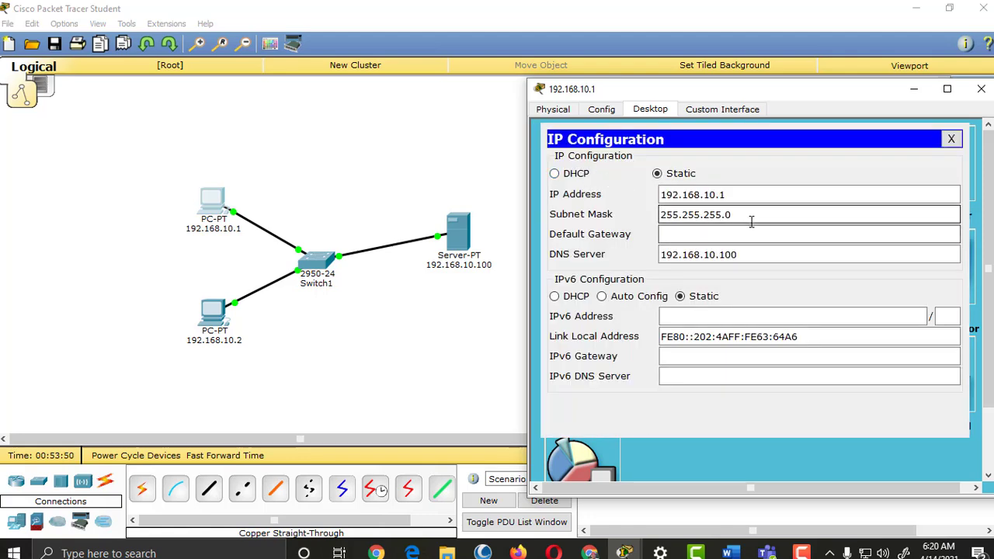
click(752, 197)
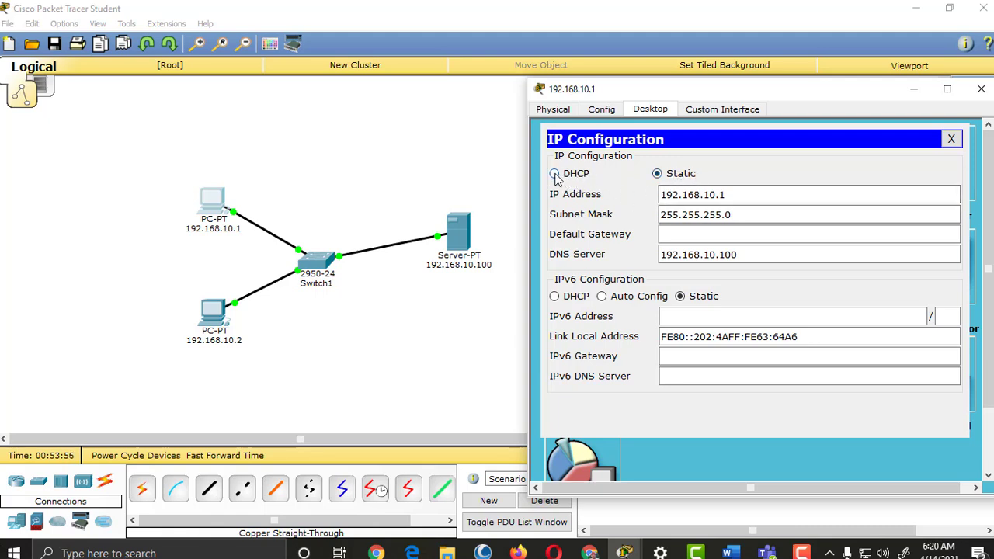
click(555, 174)
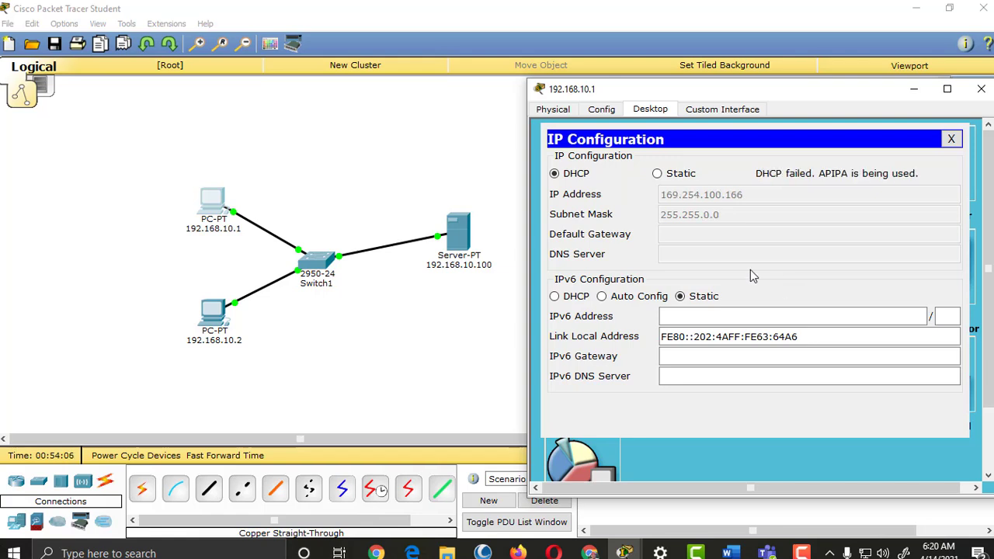
click(659, 174)
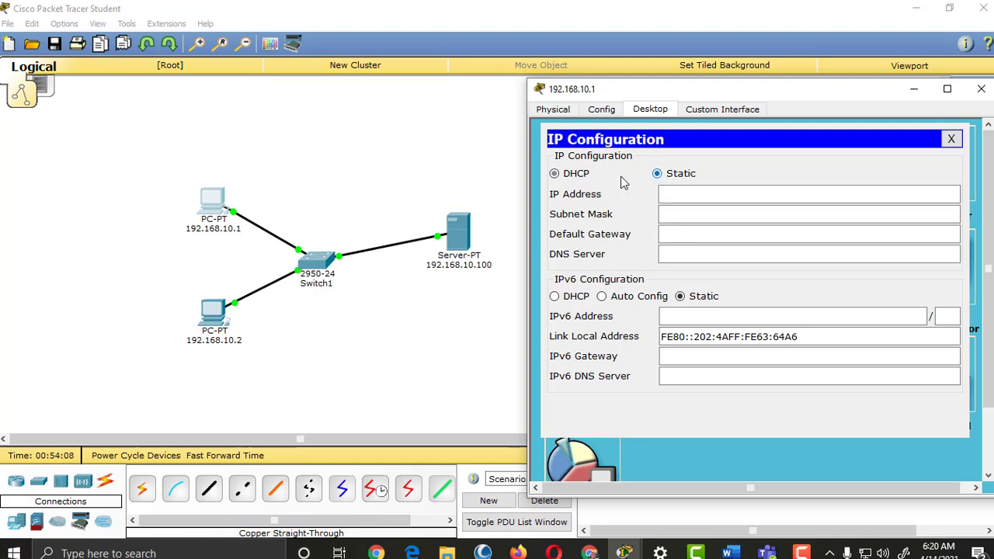
click(565, 177)
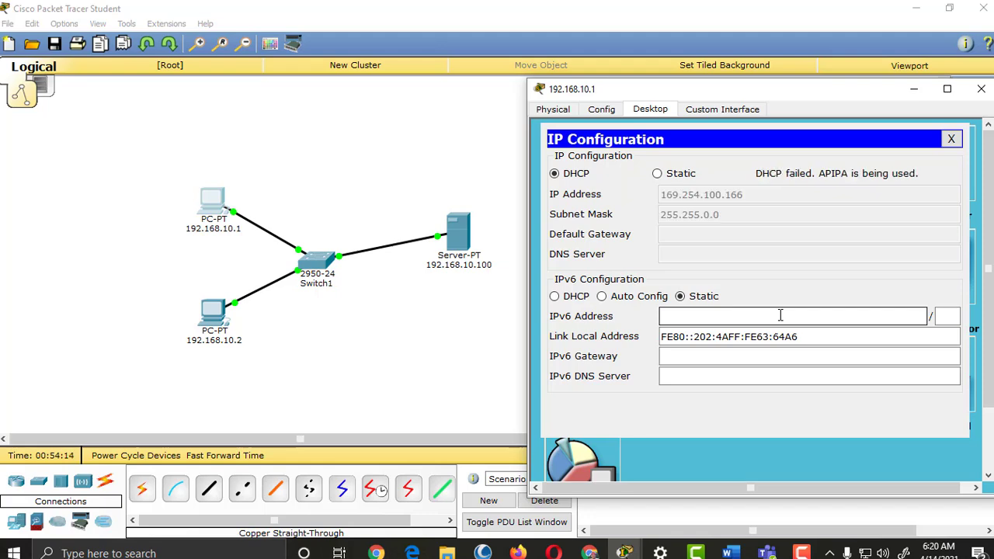
drag(834, 98, 613, 104)
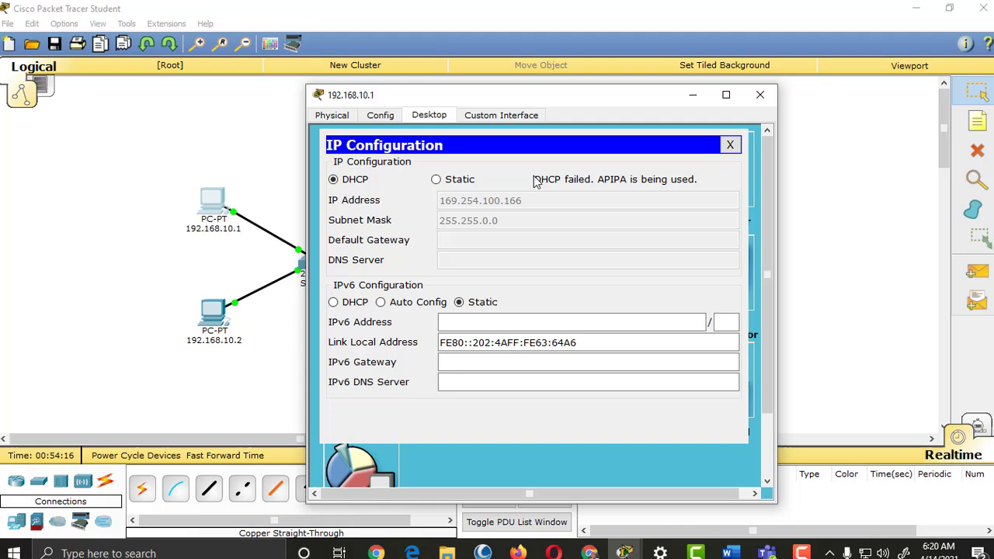
click(760, 95)
Step: Check the server's DHCP serverPool: start 192.168.50.1, mask 255.255.255.0, 10 users
click(458, 233)
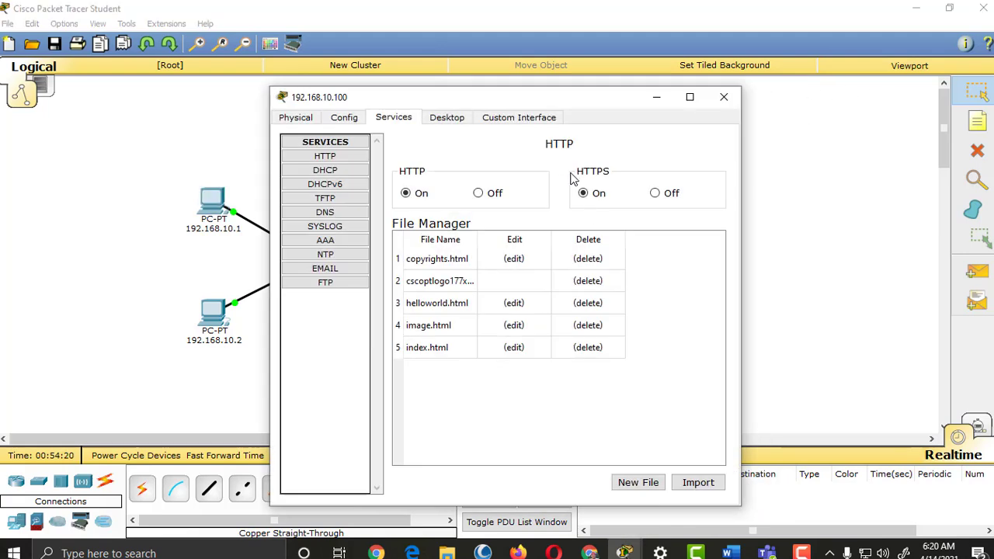
click(324, 169)
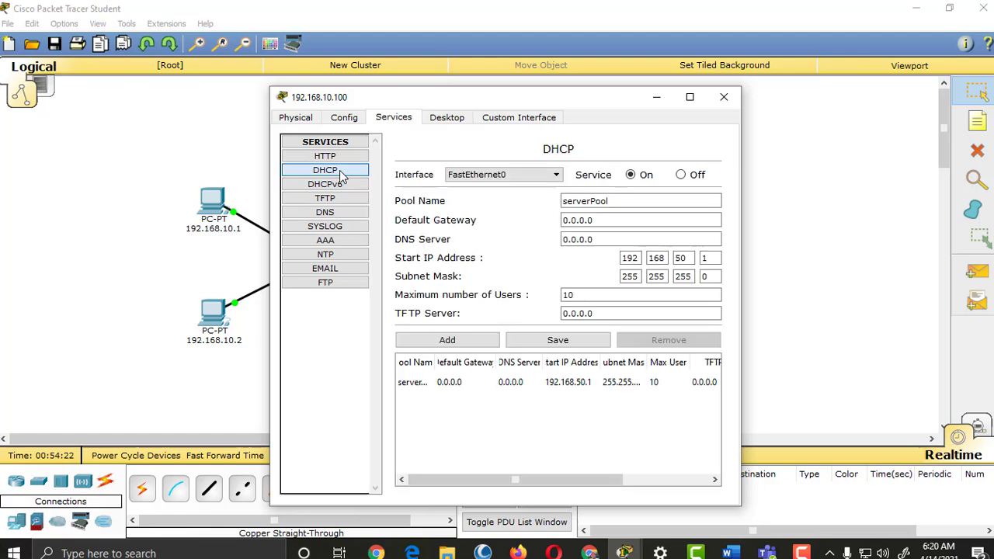
click(640, 201)
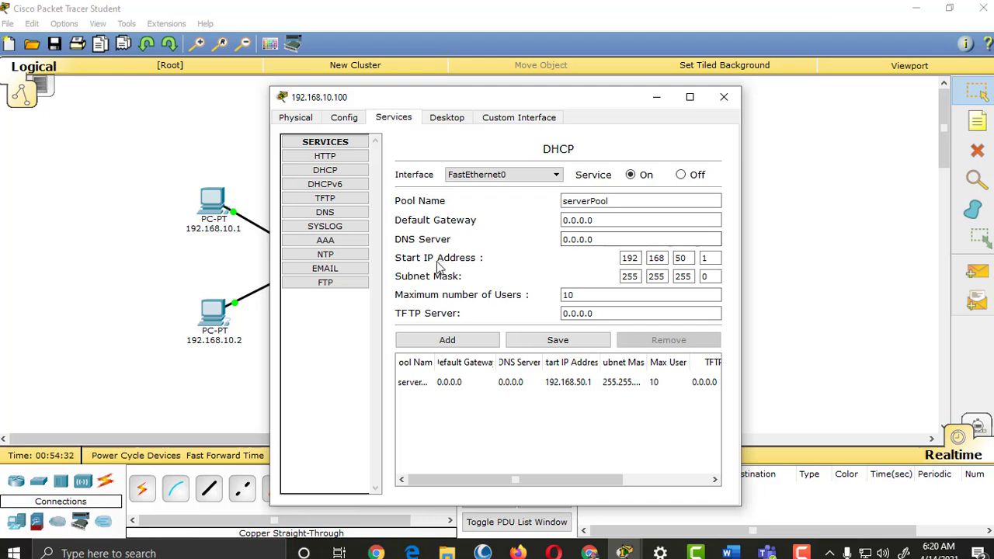
drag(580, 101, 766, 77)
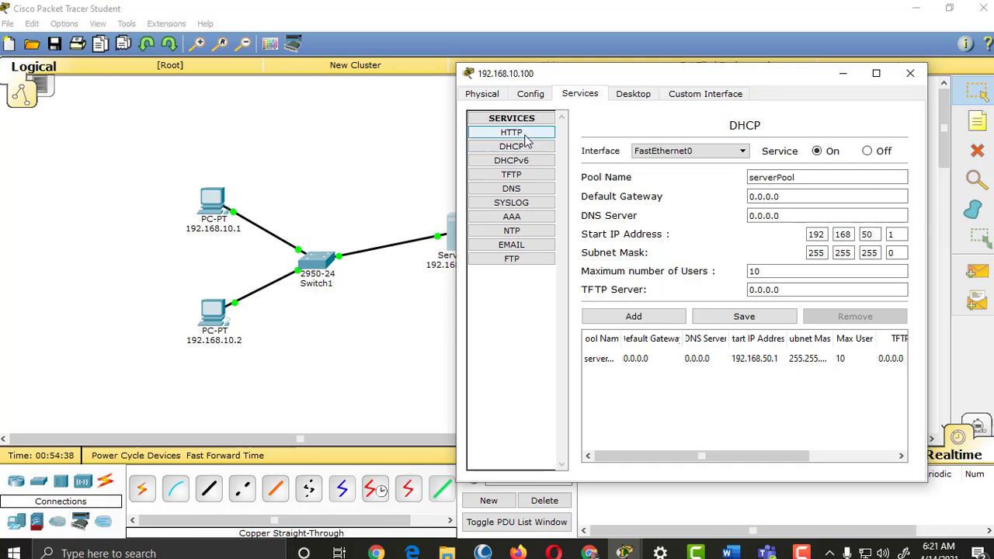
Step: In the server's IP Configuration, change the address 192.168.10.100 to 192.168.5.100
click(481, 95)
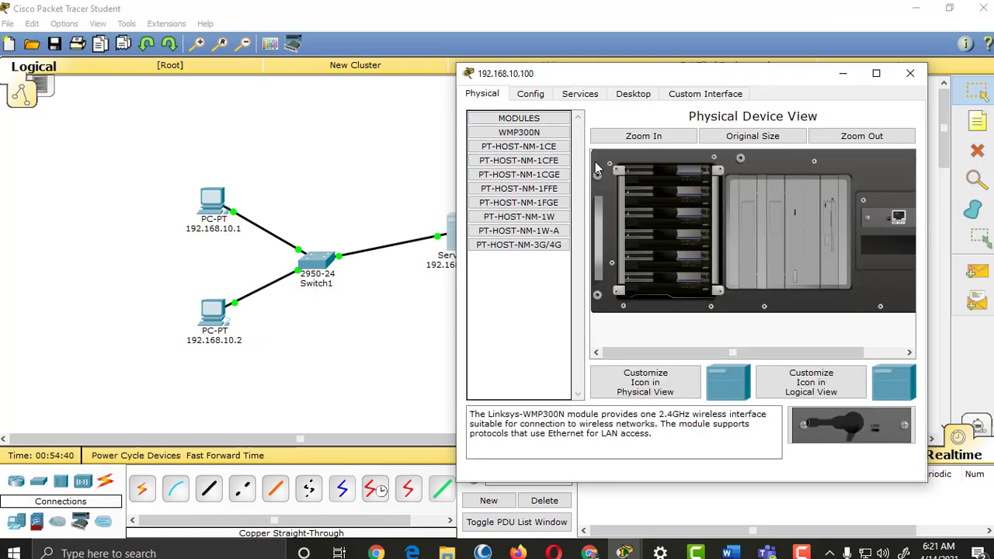
click(633, 94)
click(511, 147)
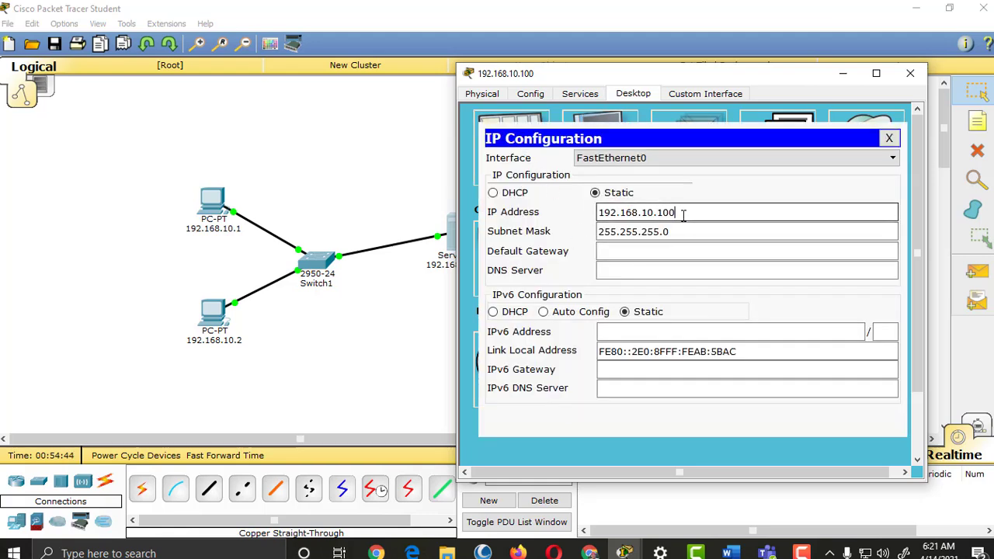
drag(677, 213, 654, 213)
text(5)
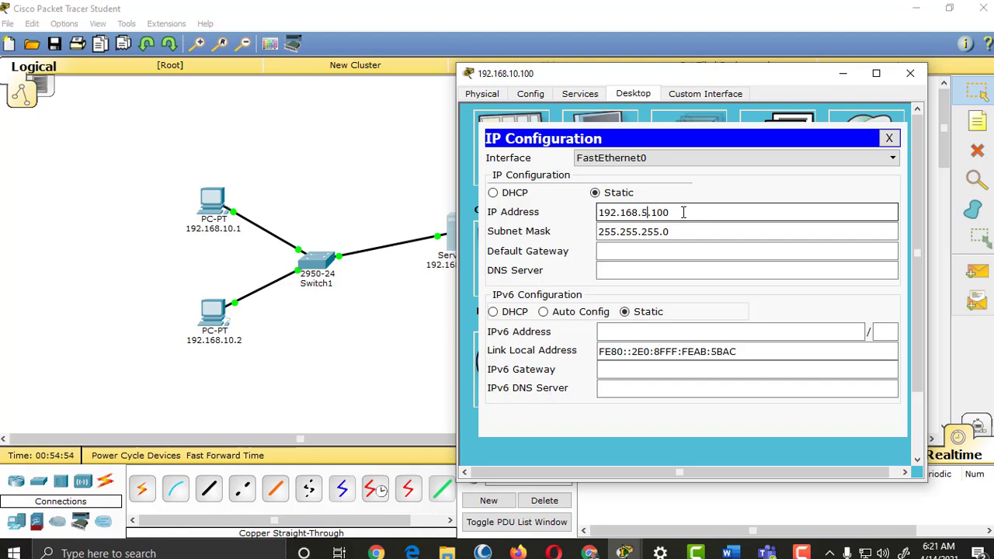
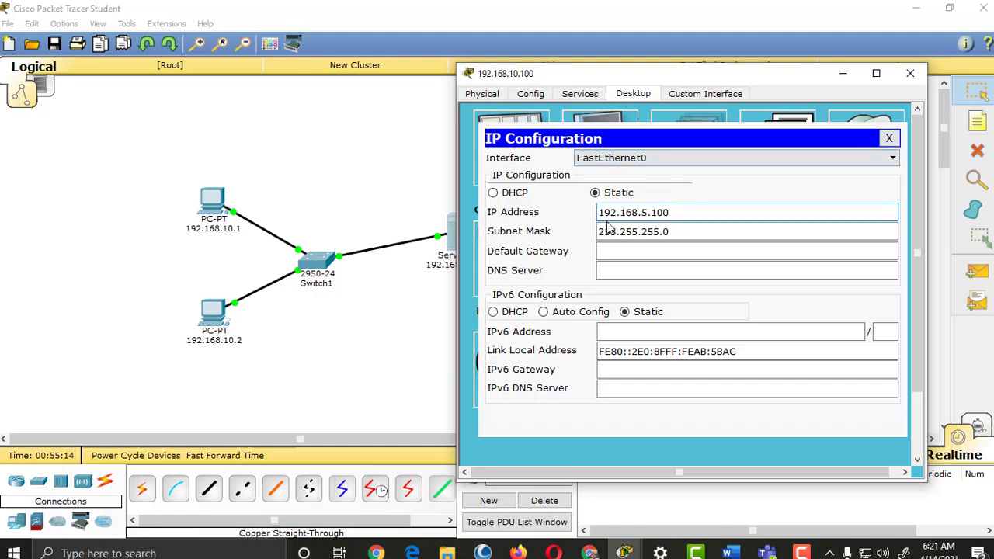
Step: Change the server's DHCP pool start address to the 192.168.5 network
click(889, 138)
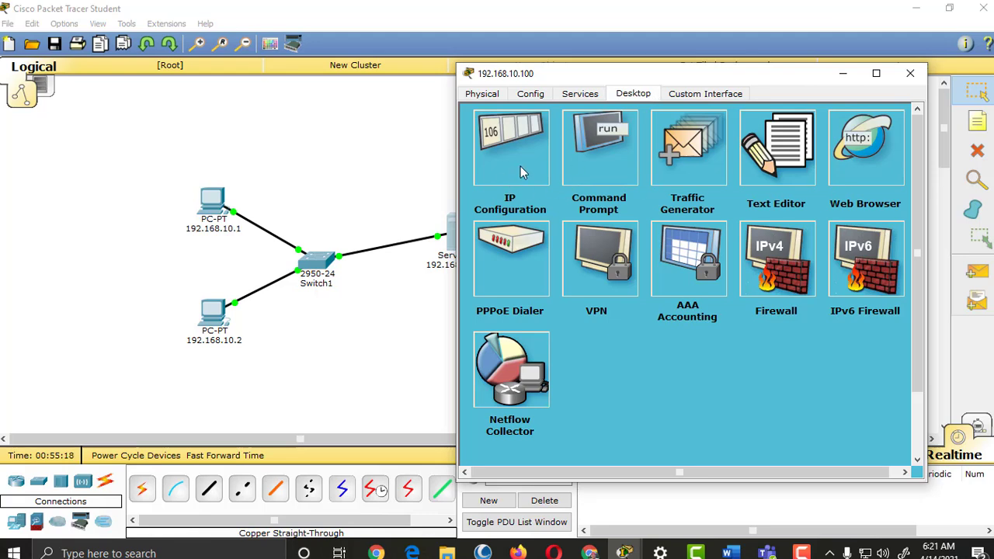
click(580, 94)
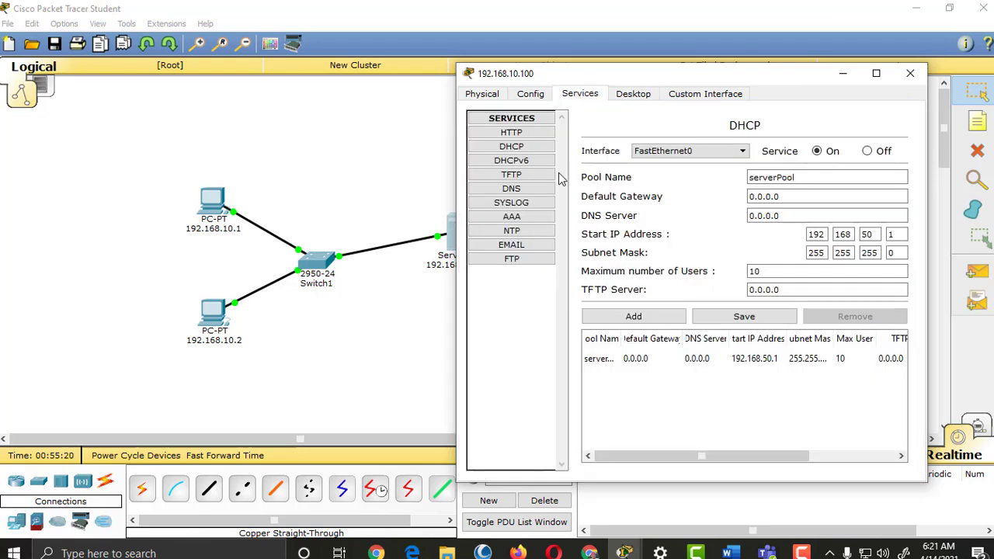
click(871, 235)
key(BackSpace)
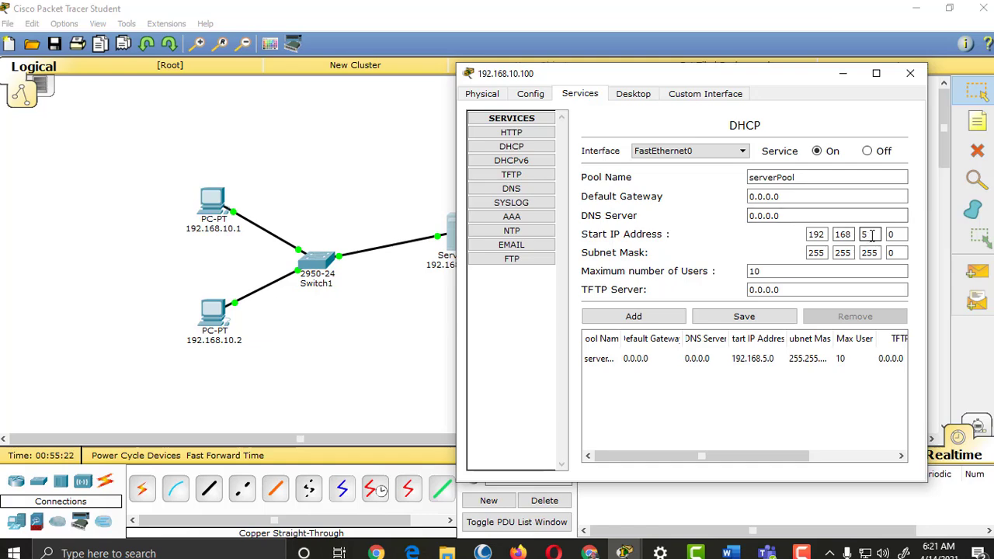
click(483, 94)
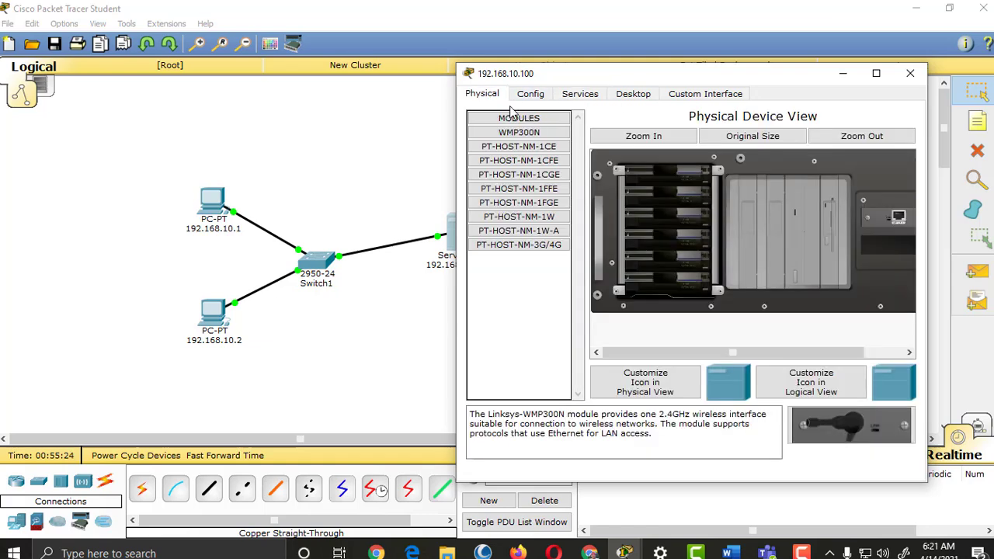
Step: Set the server address third octet to 5 (192.168.5.100) and close the server window
click(631, 94)
click(504, 179)
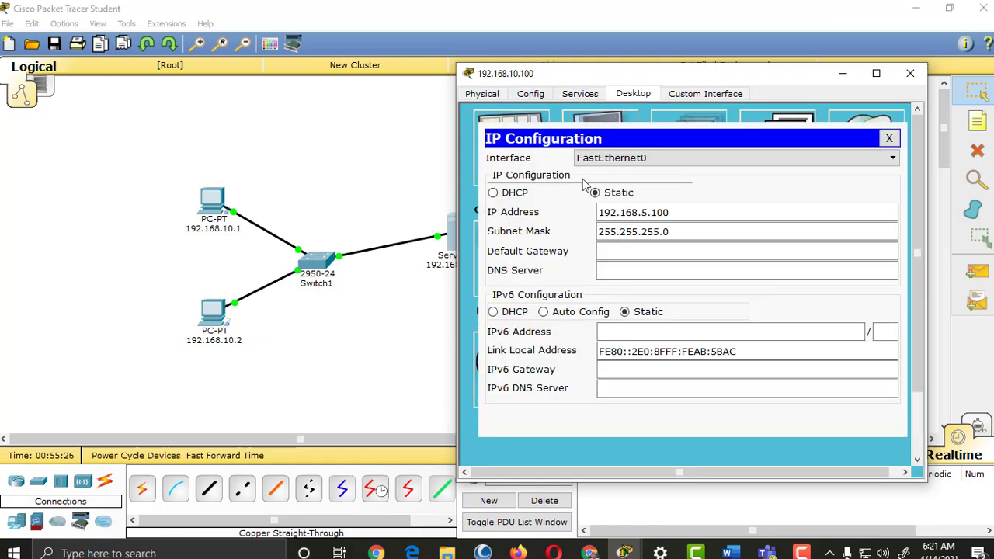
double_click(647, 212)
text(5)
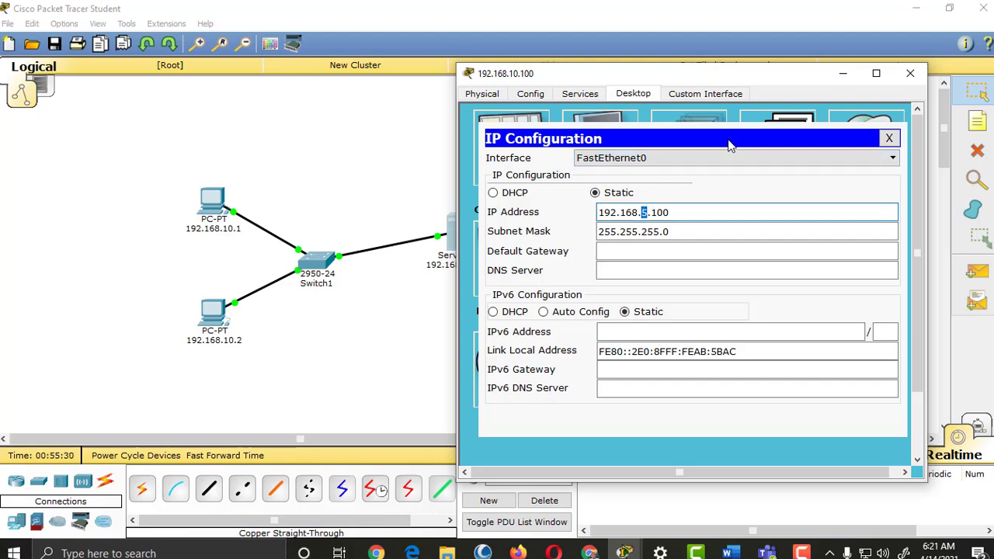
click(889, 138)
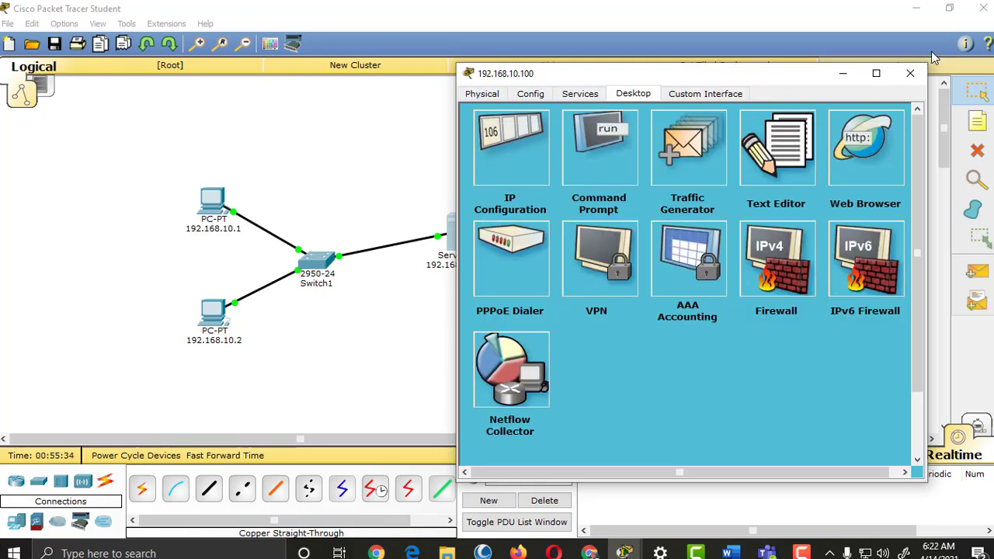
click(910, 73)
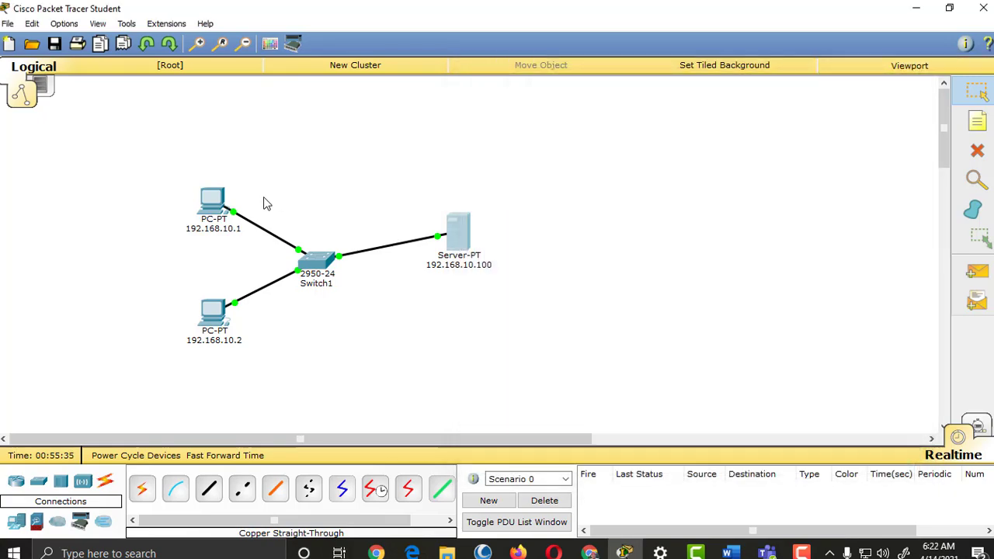
Step: Toggle PC 192.168.10.1 from Static back to DHCP so it leases 192.168.5.1, then reopen the server
click(221, 208)
click(330, 160)
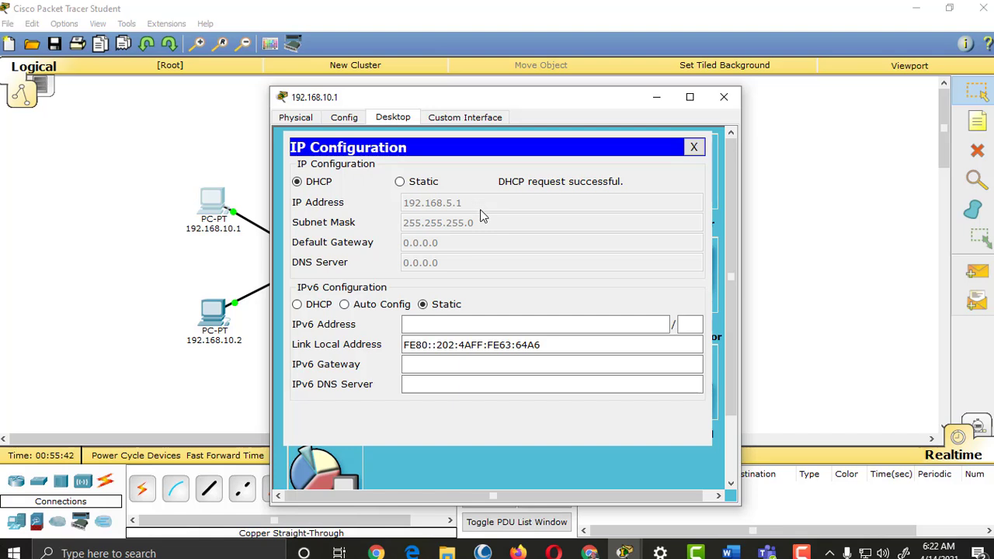
click(420, 185)
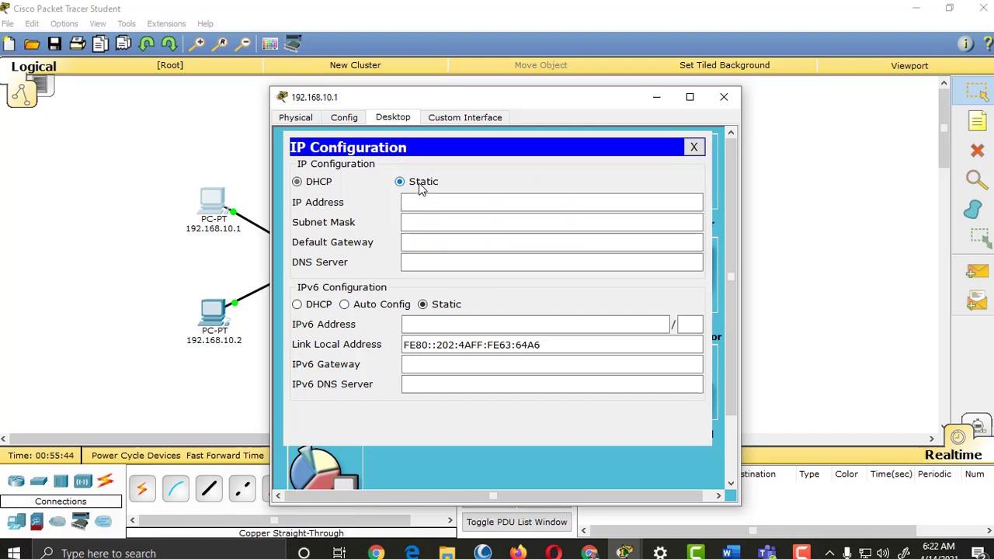
click(297, 181)
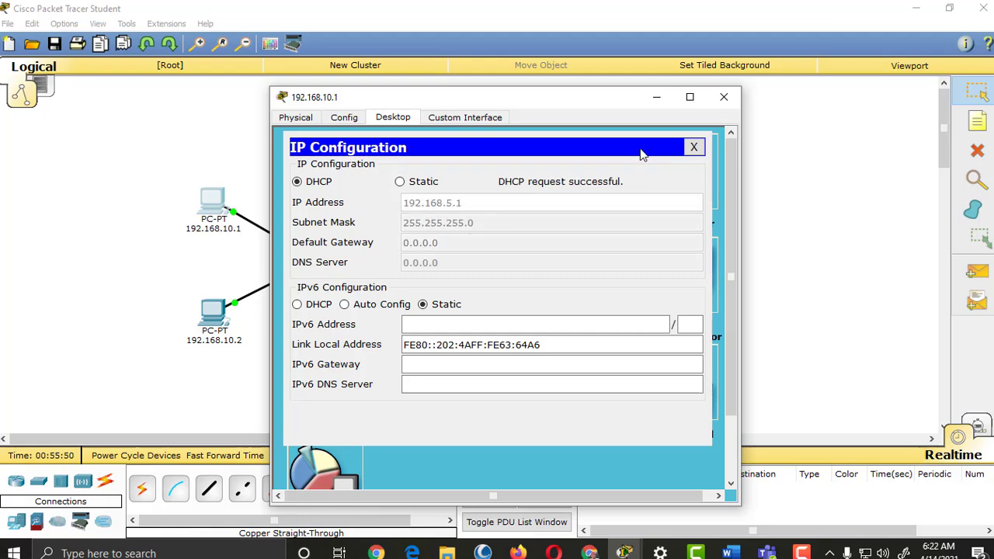
click(724, 97)
click(457, 231)
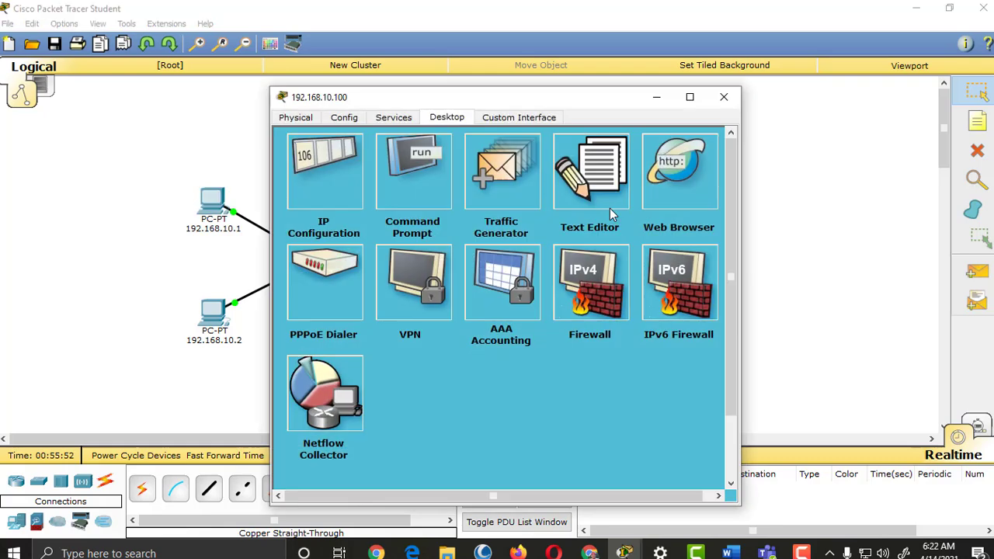
Step: Set serverPool's start IP fourth octet to 50 (192.168.5.50), save, and close the server window
click(404, 117)
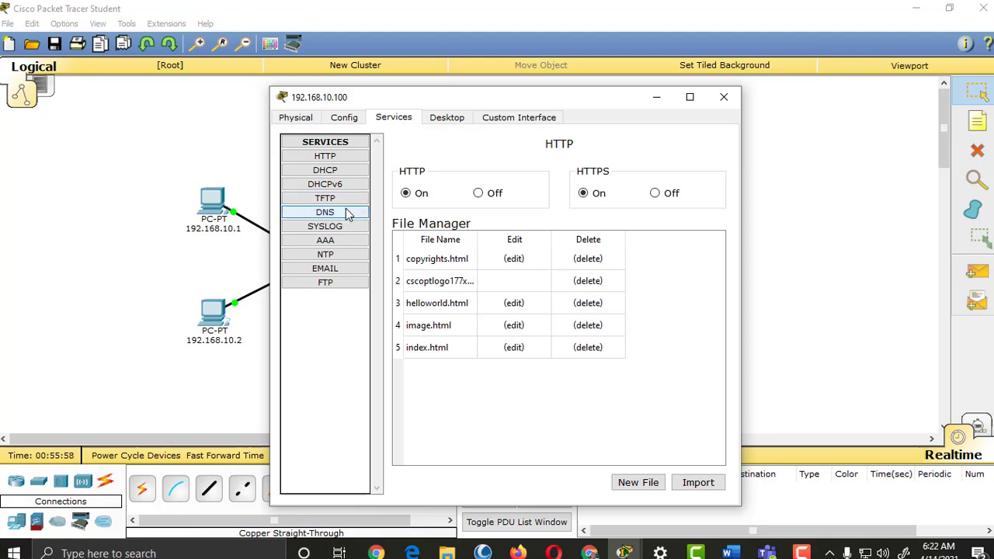
click(344, 176)
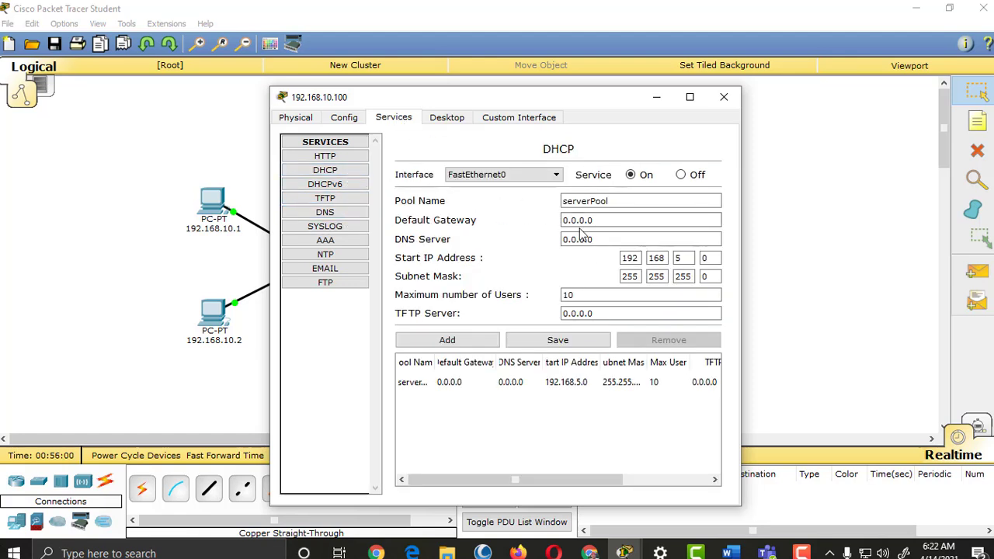
click(684, 262)
click(708, 259)
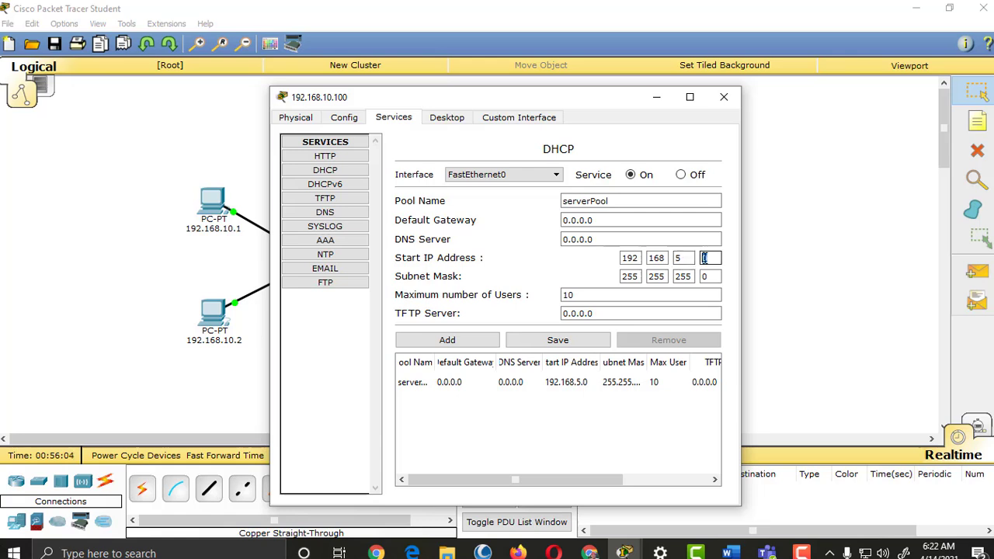
double_click(704, 259)
click(703, 259)
double_click(707, 259)
text(50)
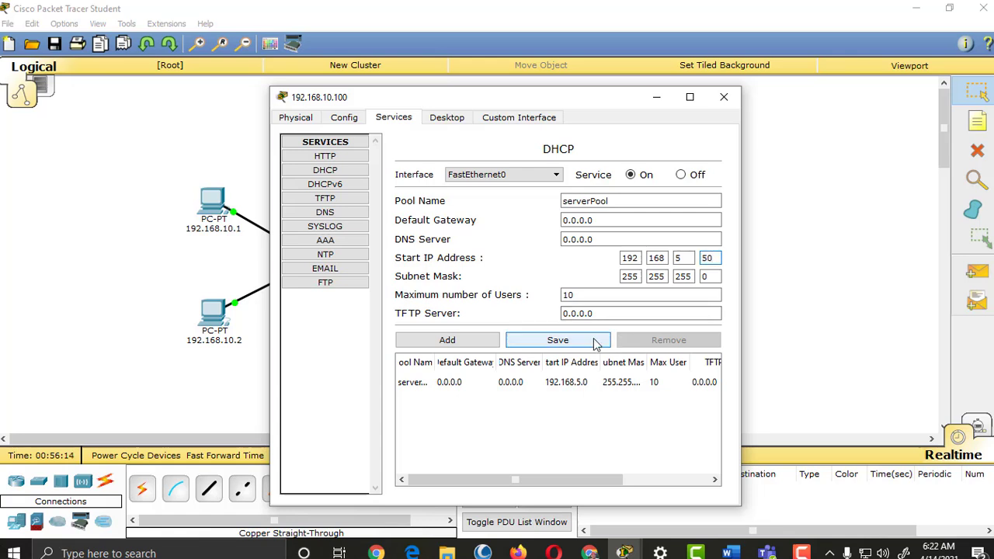
click(594, 343)
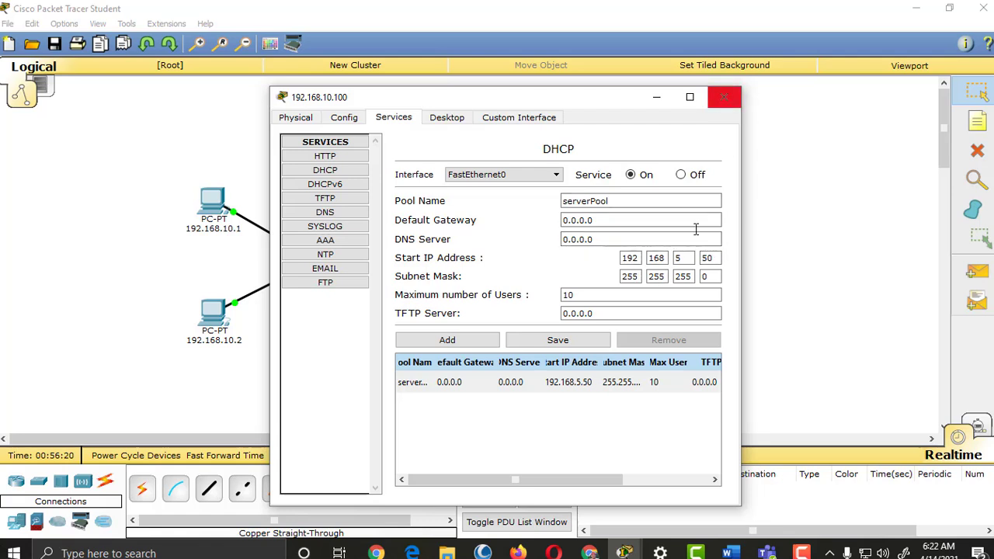
click(724, 97)
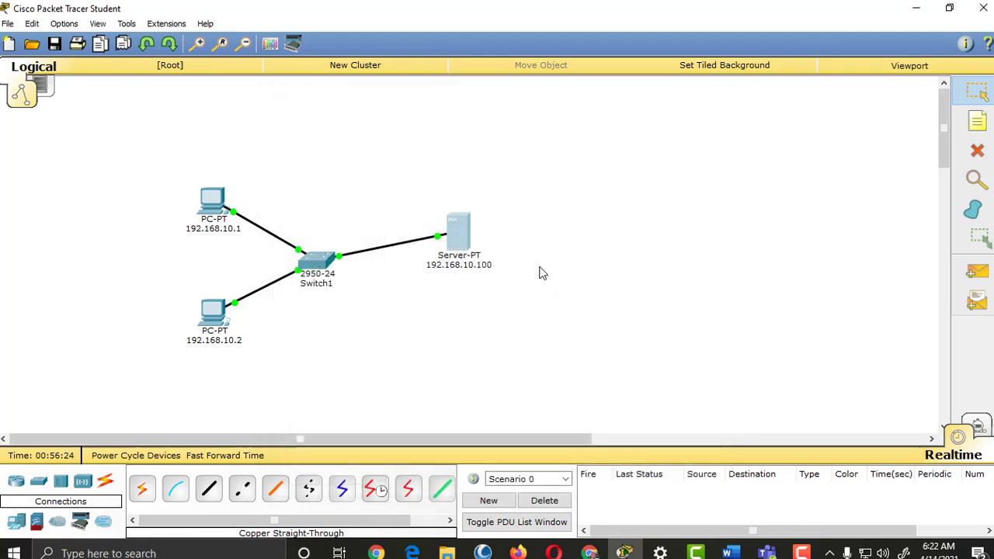
Step: Renew PC 192.168.10.1's DHCP lease via Static then DHCP, getting 192.168.5.50
click(213, 202)
click(316, 177)
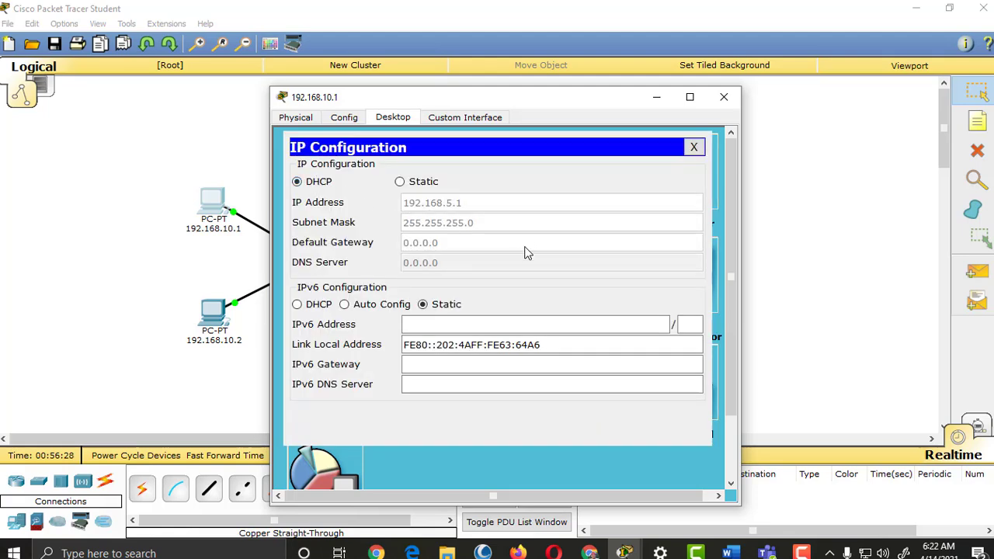
click(410, 183)
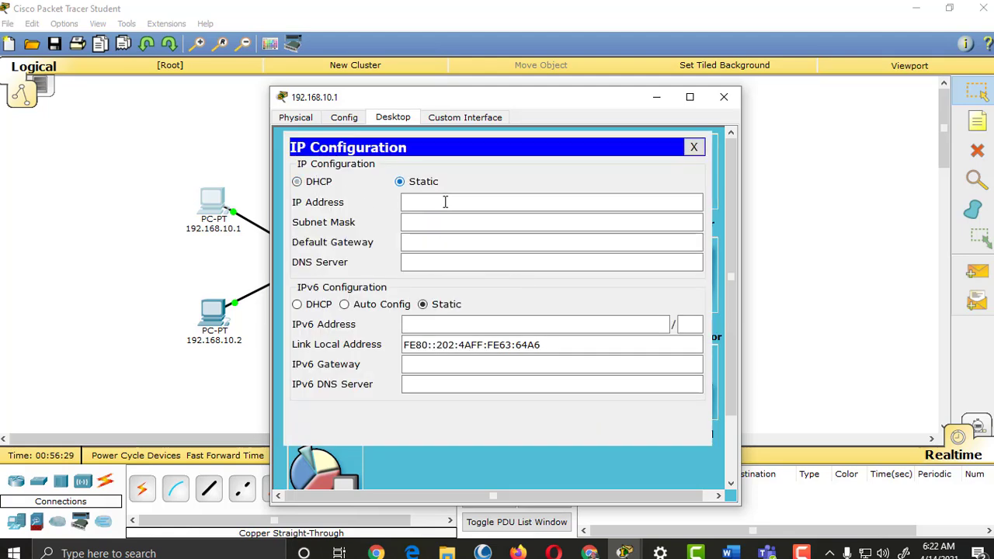
click(317, 183)
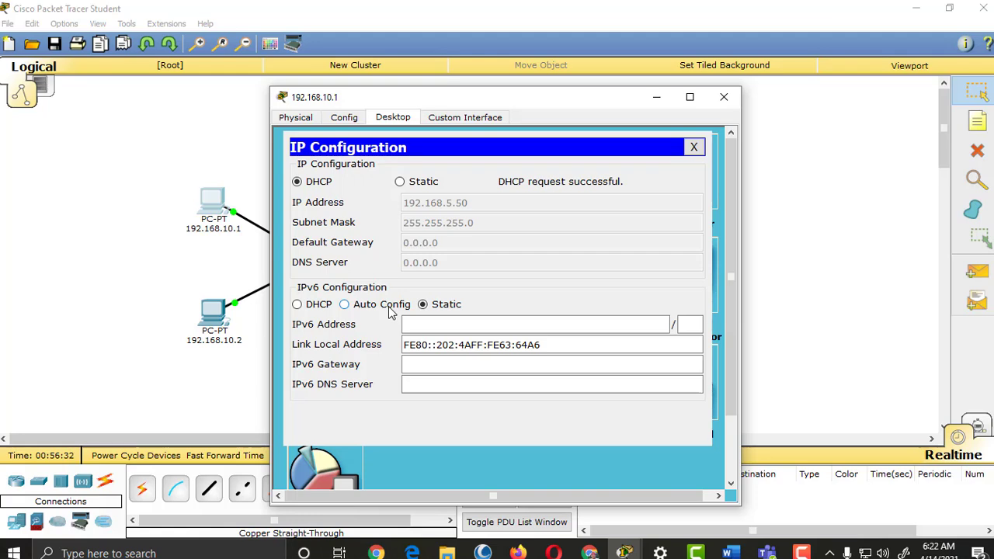
click(724, 97)
Step: Switch PC 192.168.10.2 to DHCP so it receives 192.168.5.51
click(212, 314)
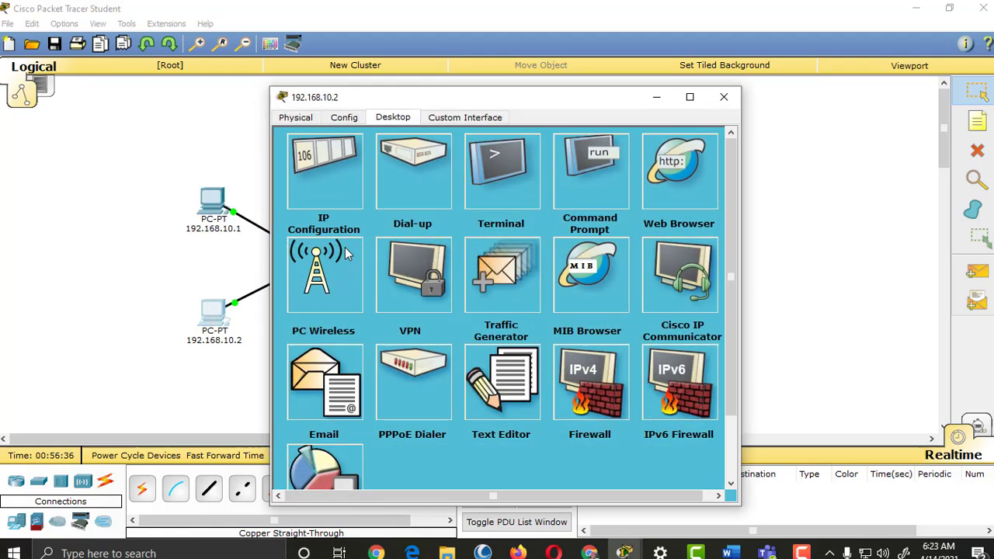
click(337, 175)
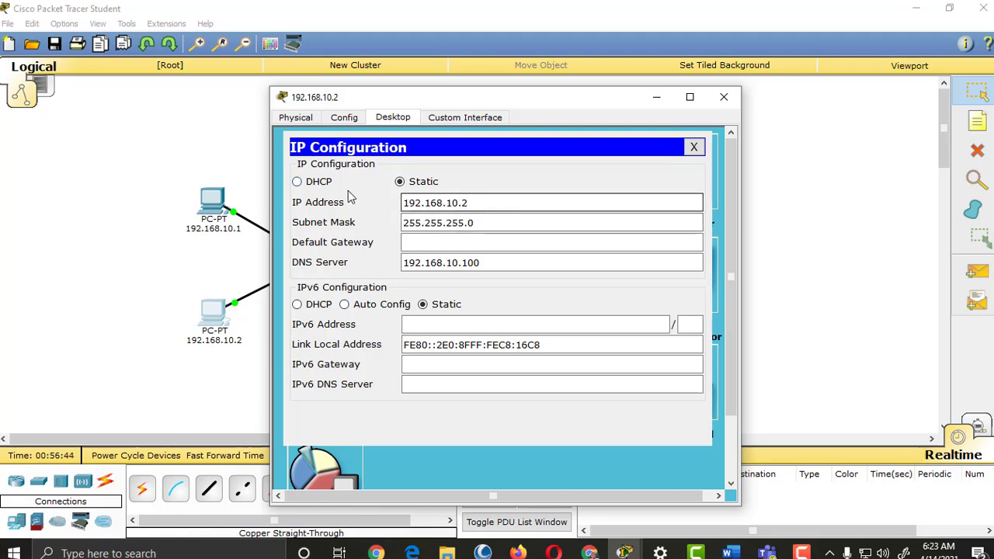
click(309, 183)
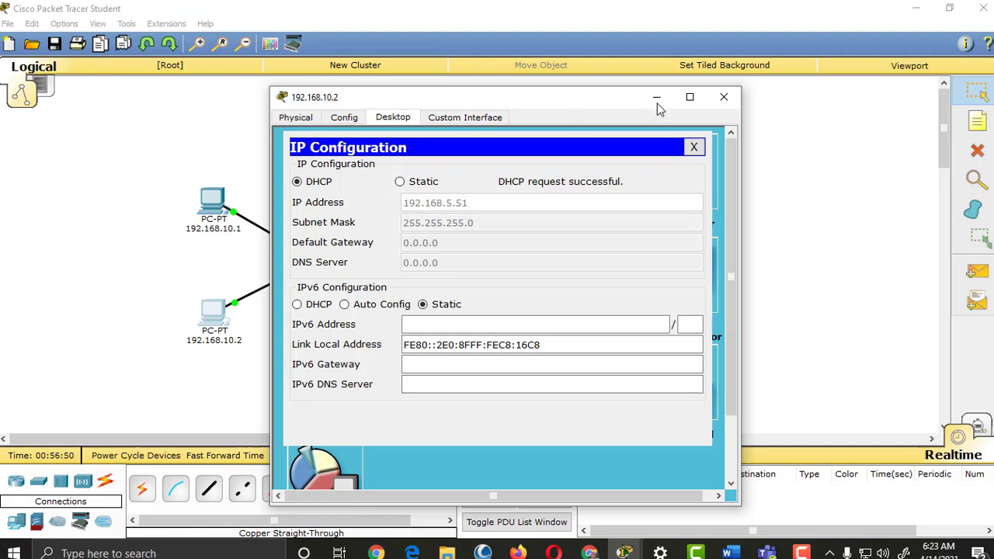
Step: Relabel the upper PC as 'DHCP configured1' and copy the label text
click(723, 97)
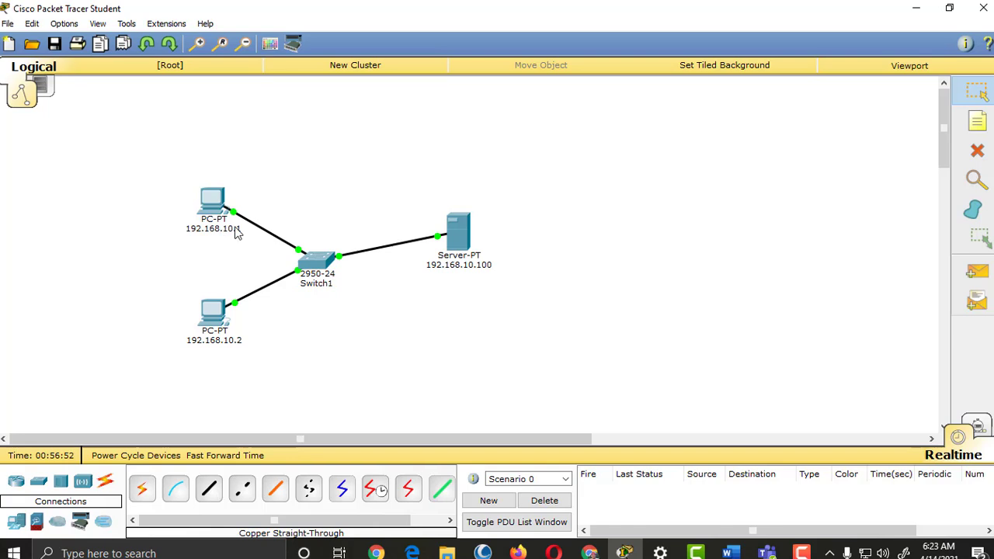
click(221, 230)
drag(251, 230, 163, 240)
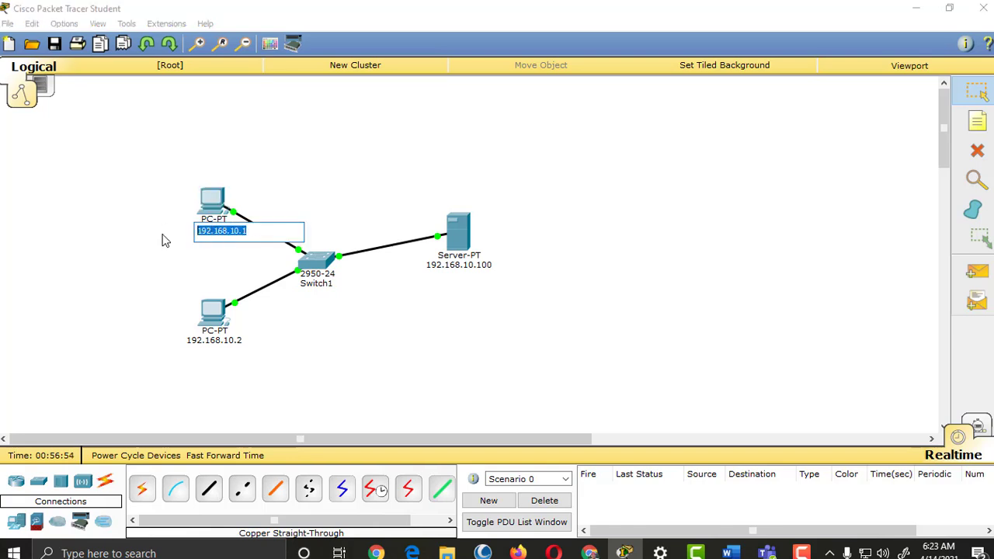
text(D)
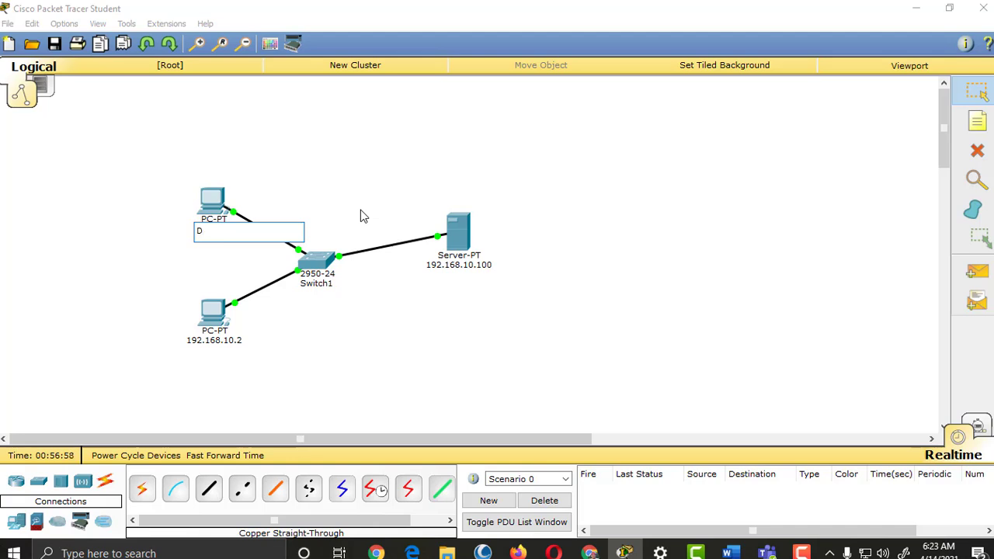
text(HCP)
text(configured)
key(Return)
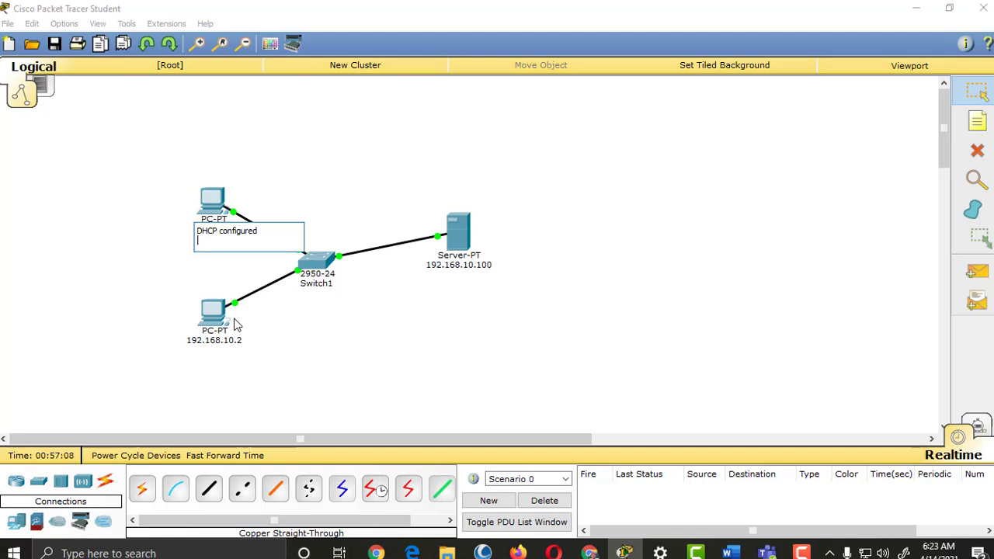
key(BackSpace)
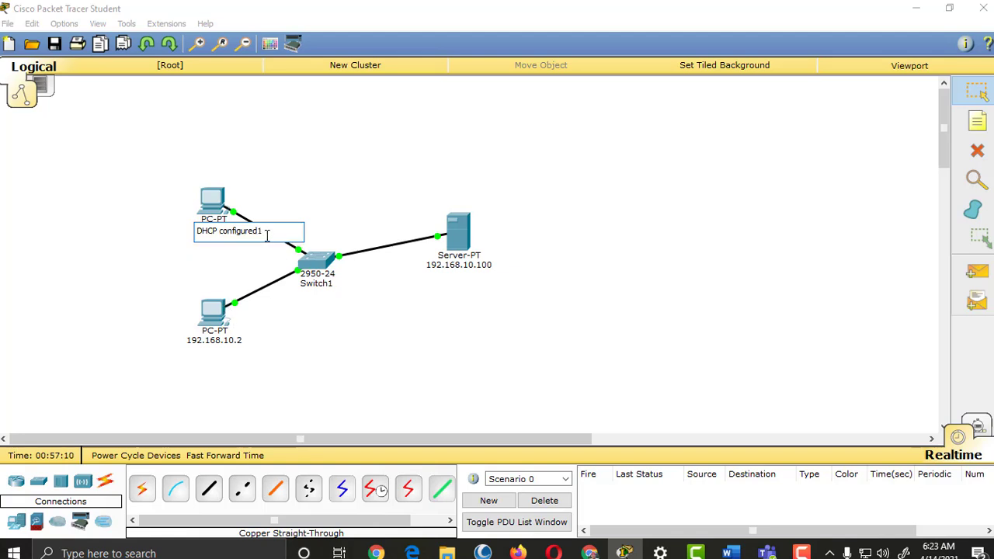
drag(278, 231, 160, 233)
Step: Relabel the lower PC as 'DHCP configured2' by pasting and editing the copied label
click(221, 342)
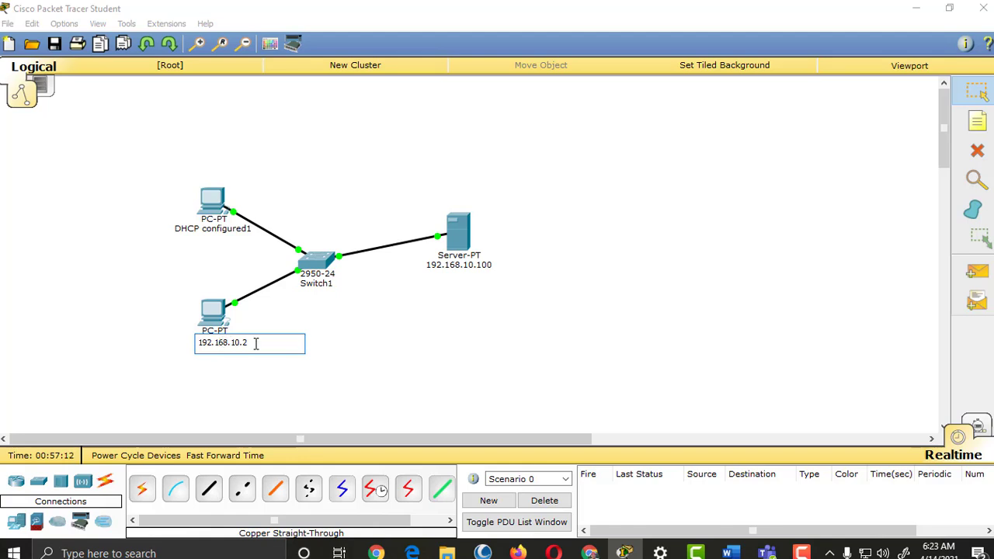
key(ctrl+a)
text(DHCP configured1)
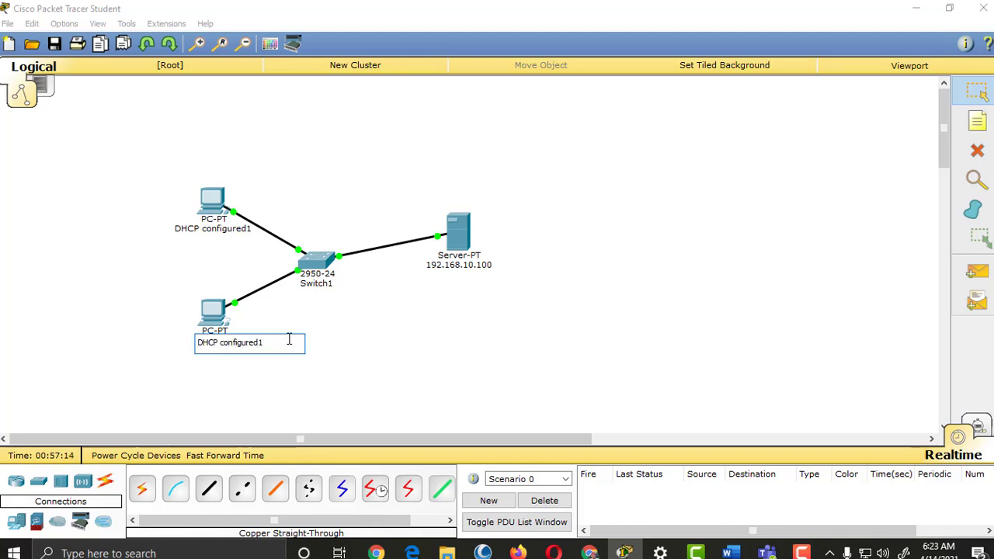
key(Return)
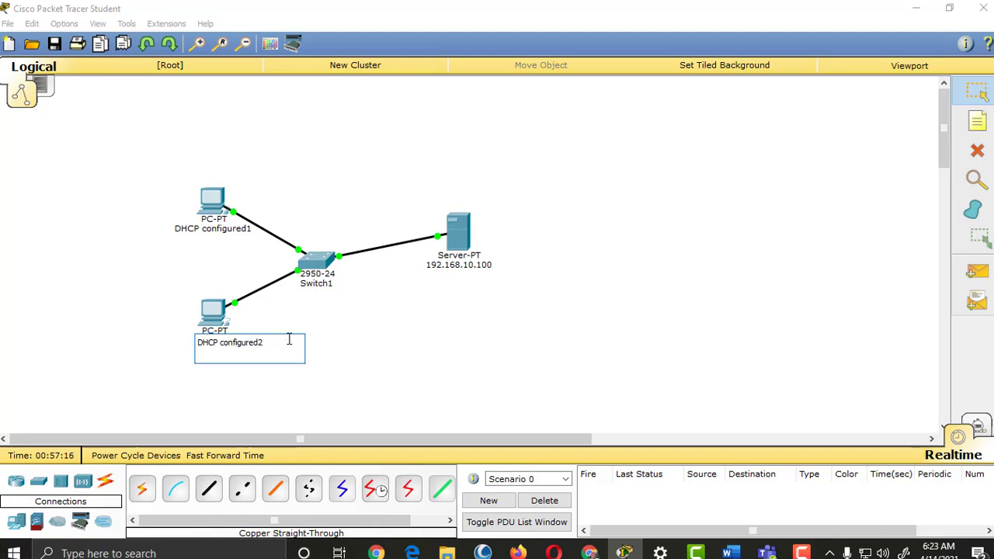
key(BackSpace)
click(376, 331)
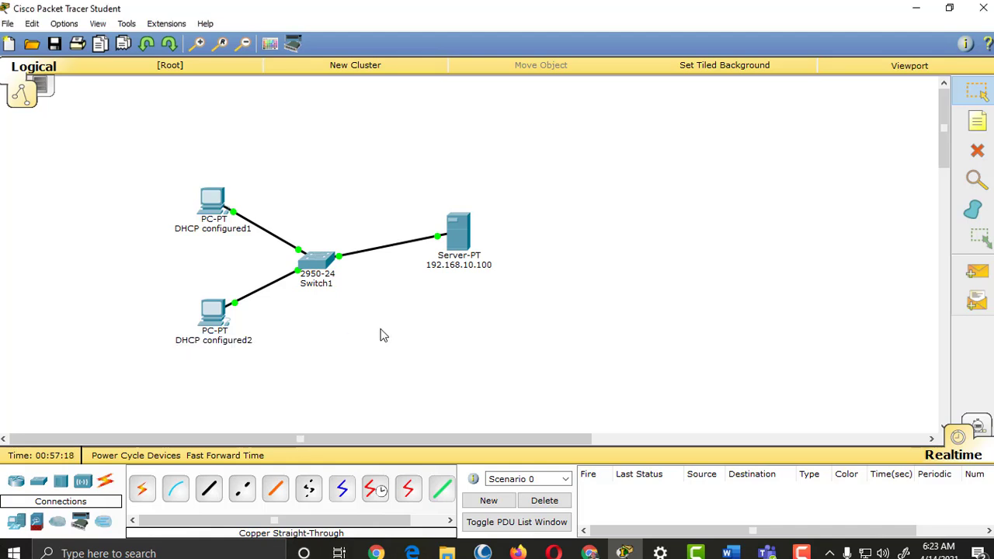
Step: Start retyping the server's label as a 192.168 address
click(486, 266)
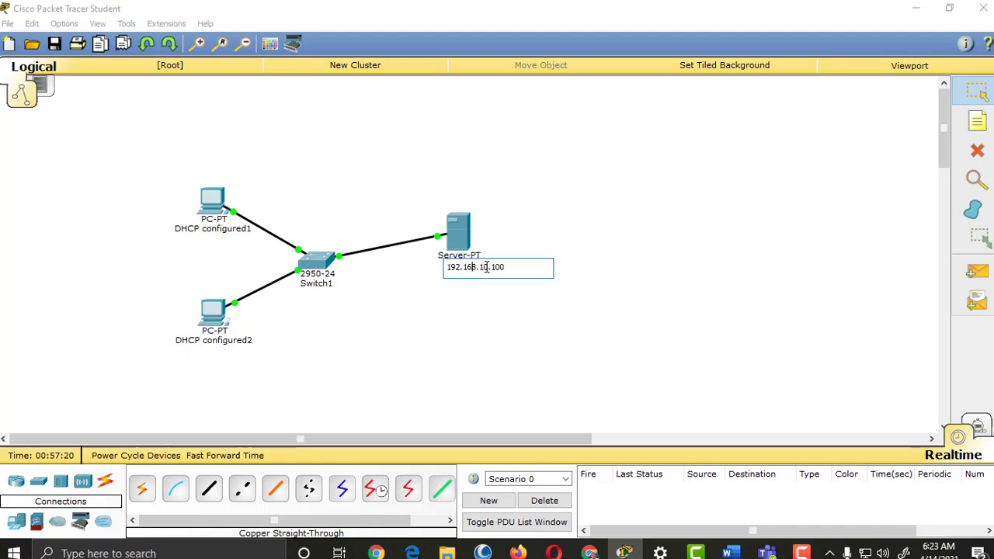
drag(512, 266, 416, 266)
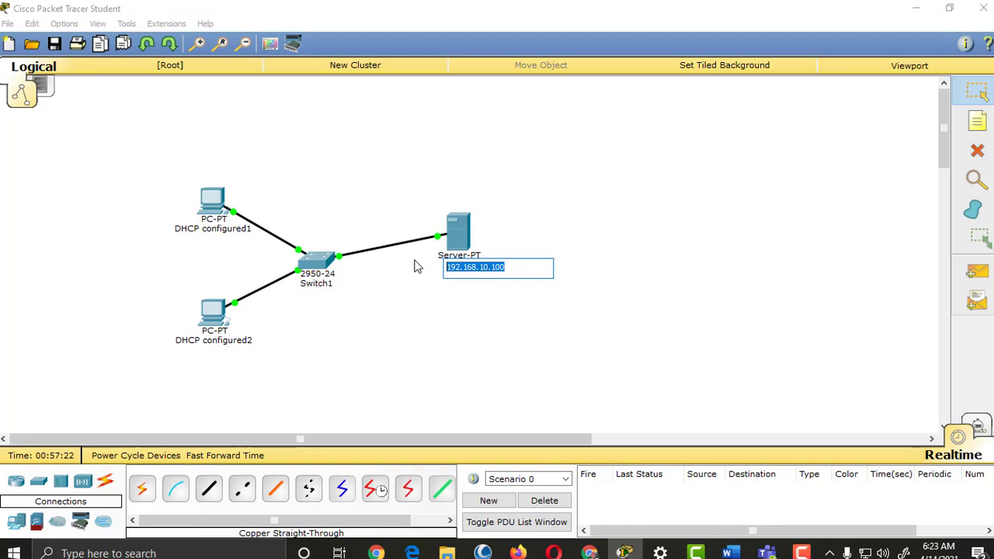
text(DHCP configured1)
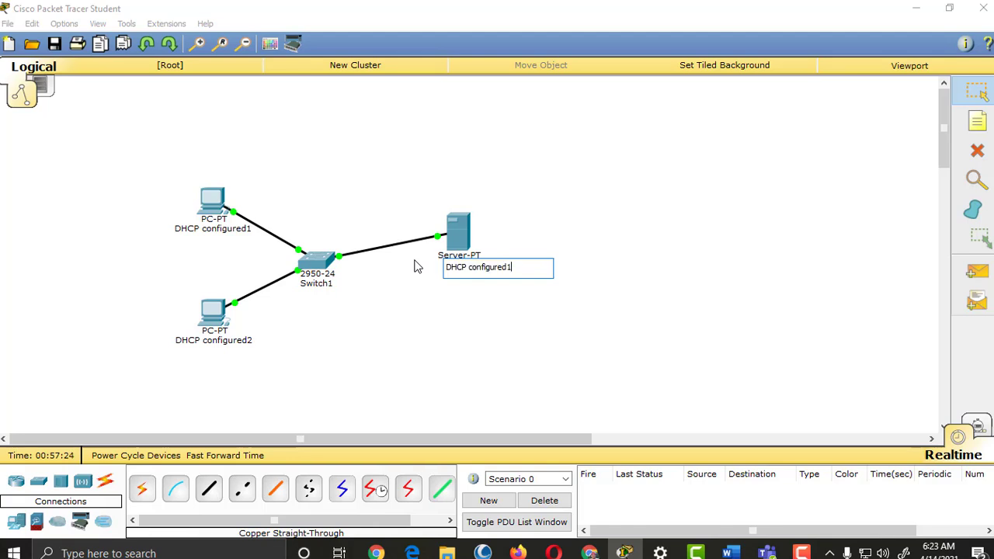
key(ctrl+a)
text(192.168)
text(8.)
Step: Commit the server label 192.168.5.100 and verify the server's IP configuration
click(475, 327)
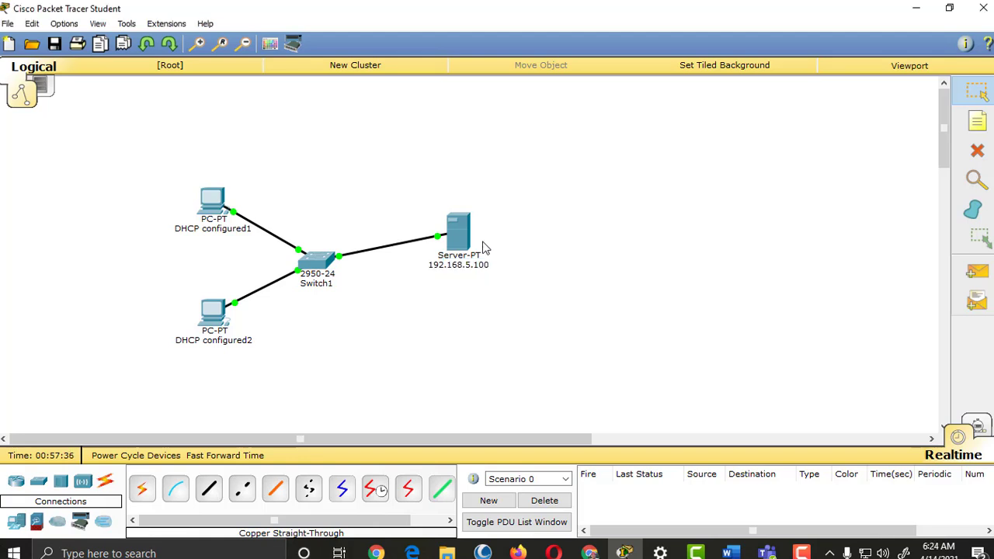
click(459, 227)
click(297, 118)
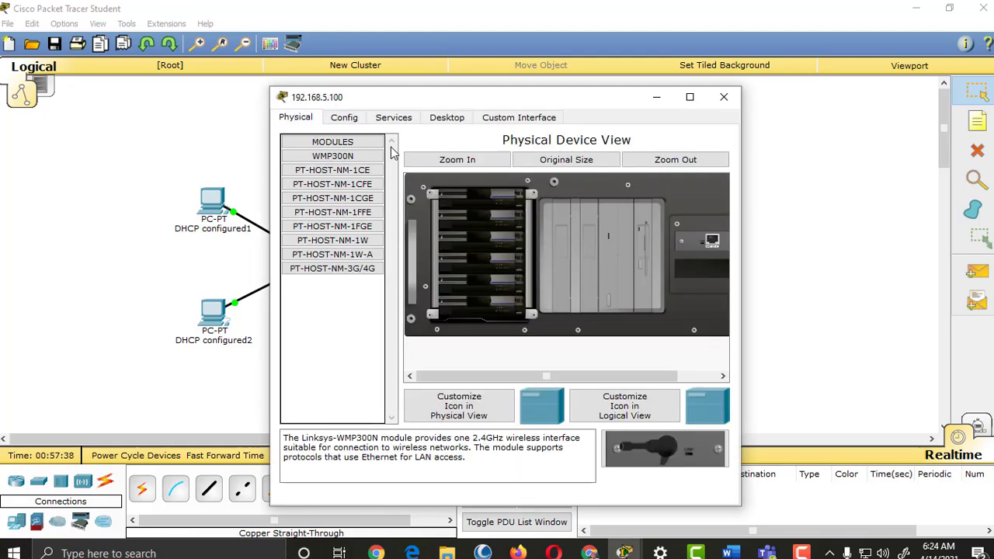
click(447, 117)
click(345, 167)
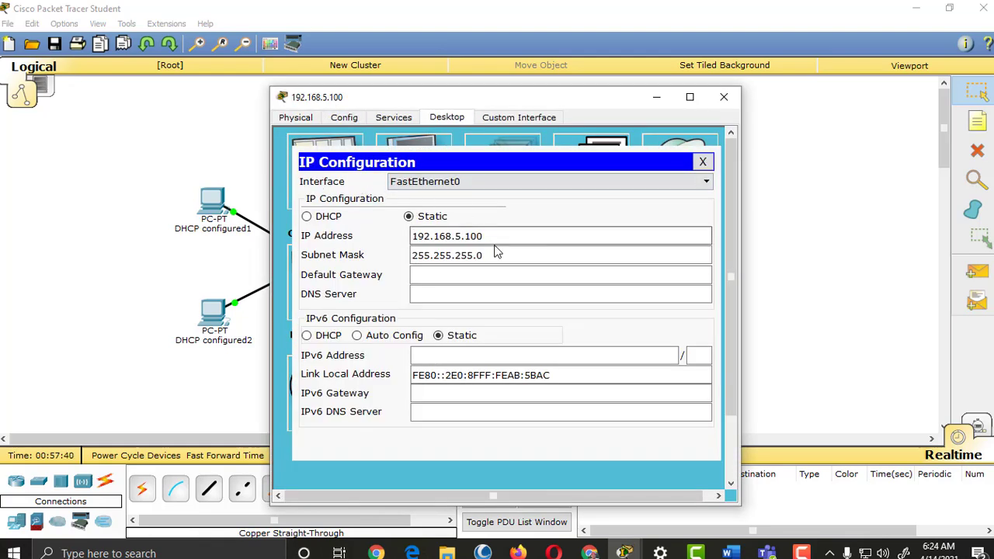
click(704, 161)
click(654, 98)
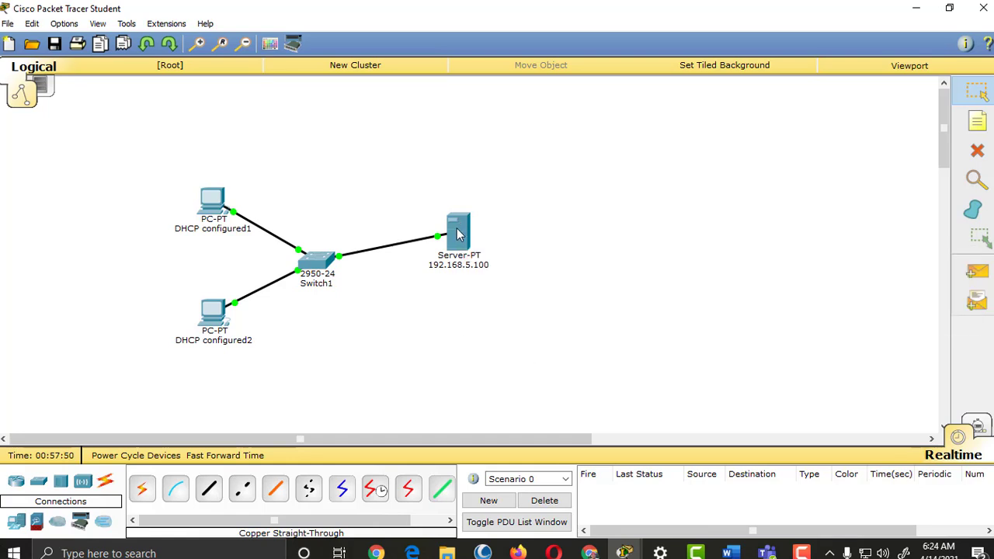
mouse_move(458, 235)
Step: Confirm PC DHCP configured1 leased 192.168.5.50 via DHCP
click(220, 202)
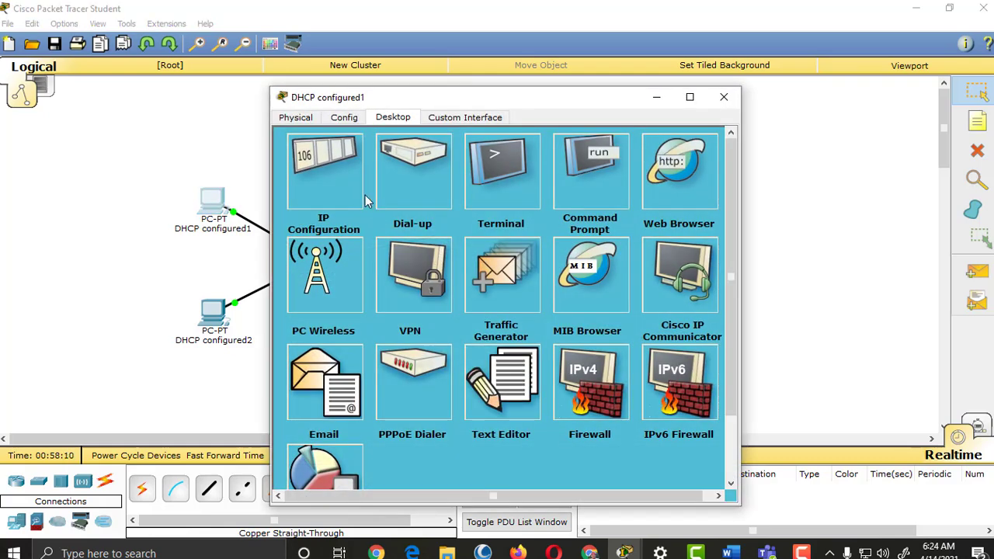
click(350, 190)
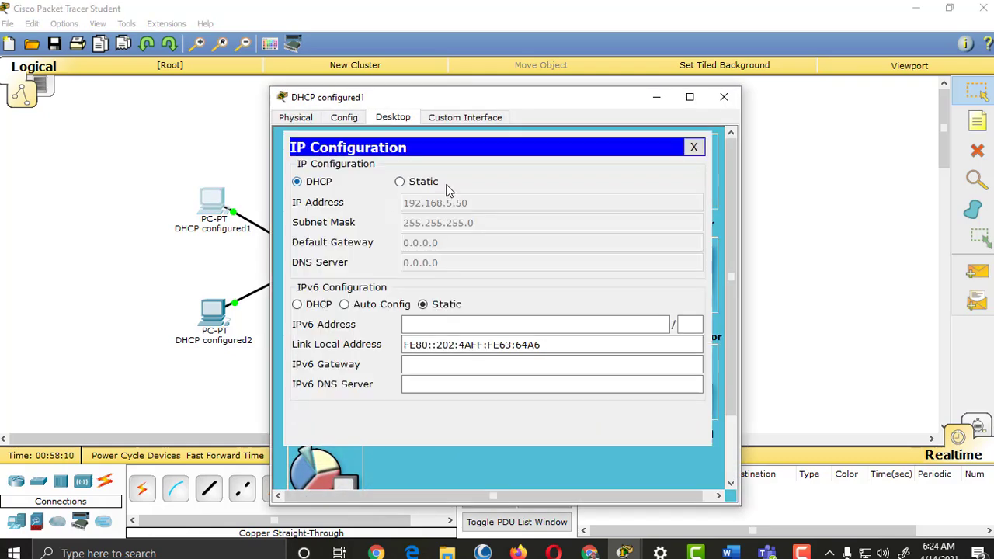
click(724, 98)
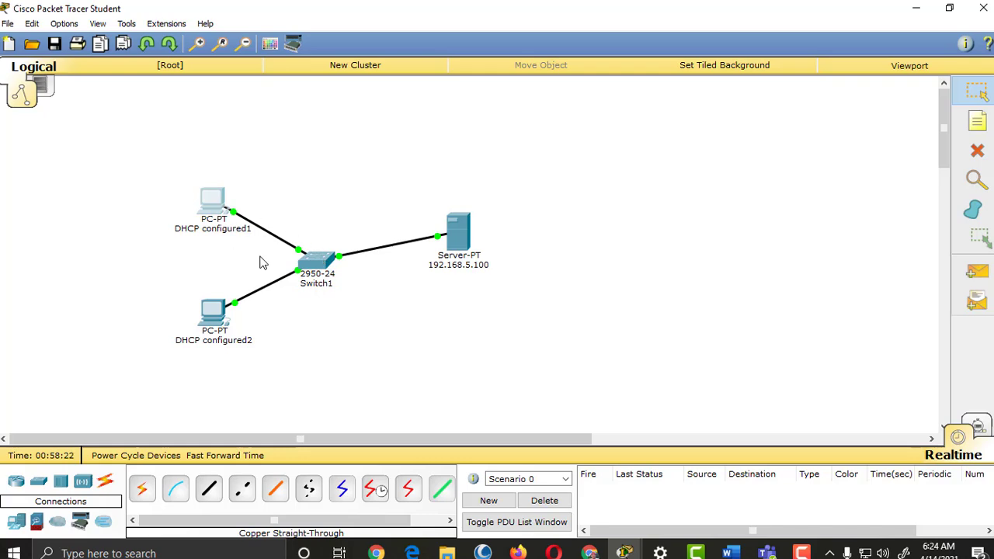
Step: Browse the server's HTTP, DNS and FTP services, then view DHCP serverPool starting 192.168.5.50, 10 users
click(459, 238)
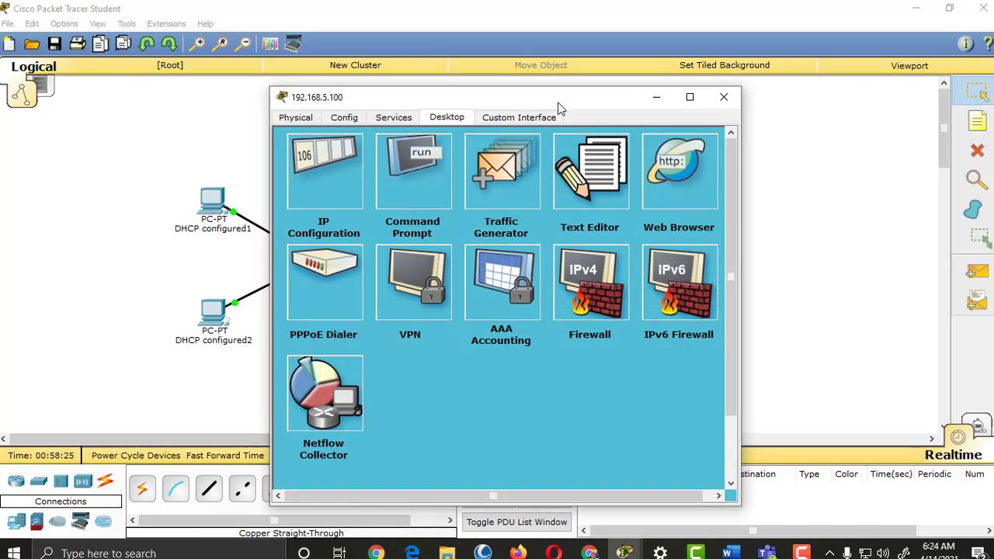
drag(570, 98, 792, 83)
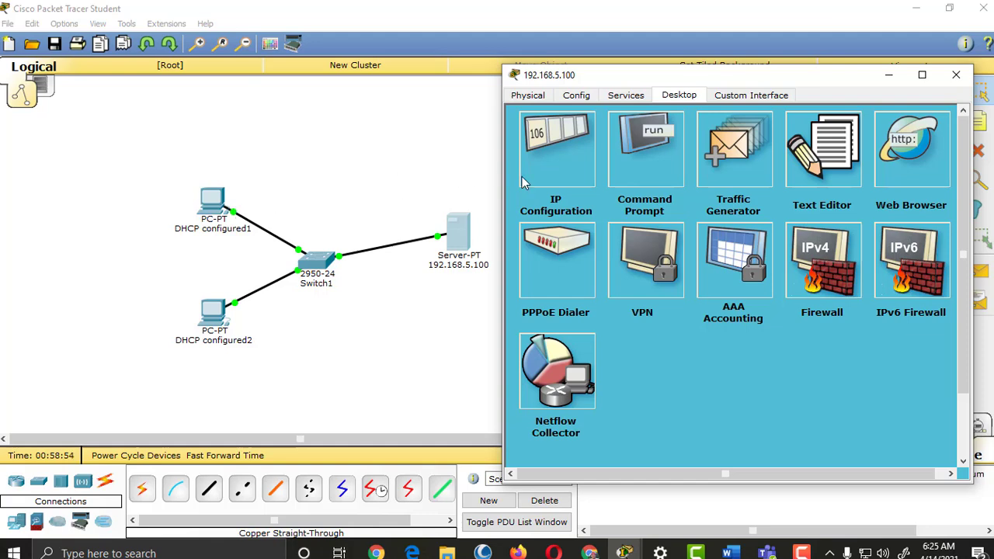
click(635, 99)
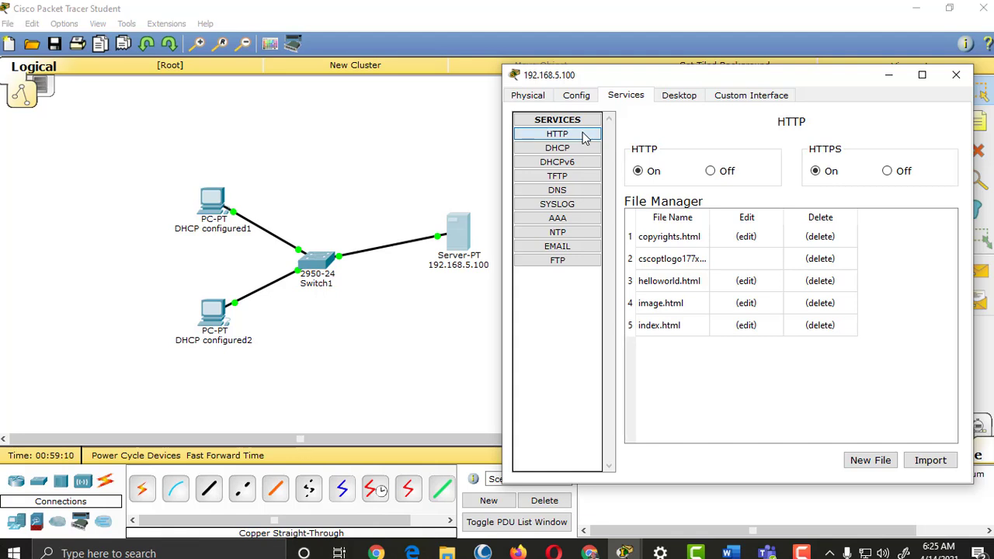
click(584, 199)
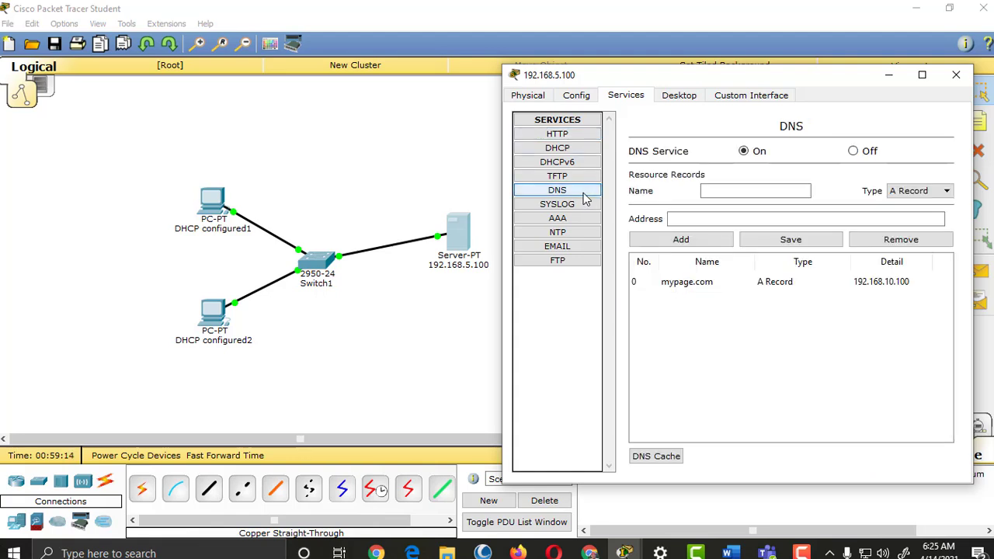
click(568, 262)
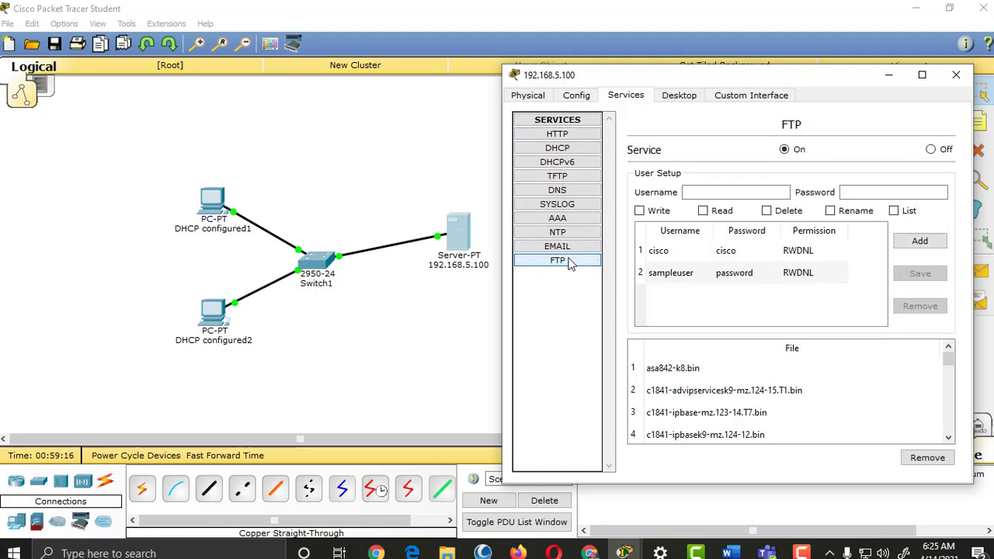
click(576, 148)
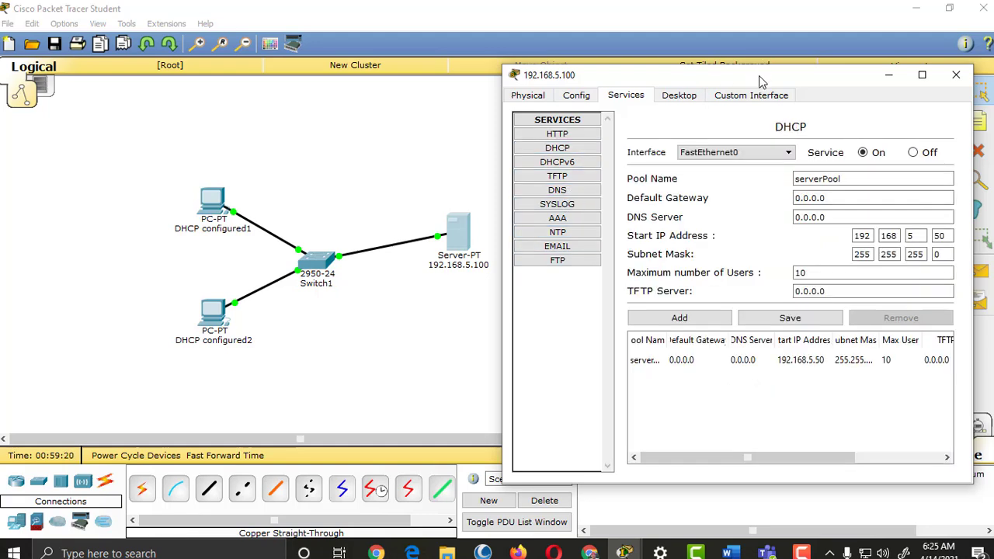
drag(759, 75, 789, 60)
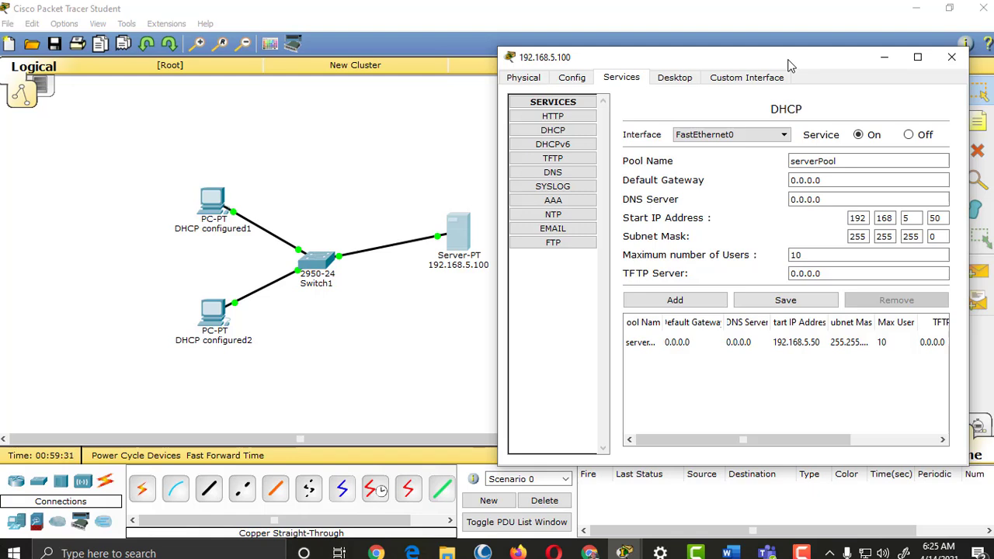